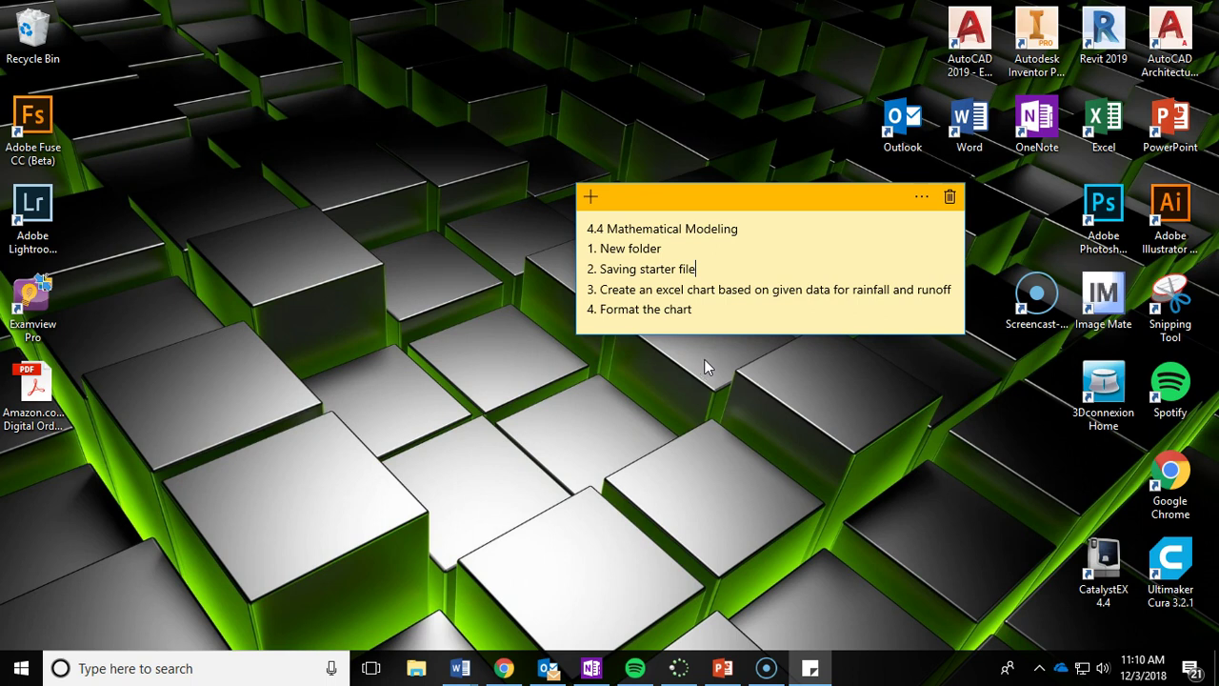
- Highlight the New folder, Saving starter file, chart creation and Format the chart steps
{"action": "left_click", "coordinate": [663, 248]}
{"action": "left_click_drag", "start_coordinate": [664, 247], "coordinate": [572, 239]}
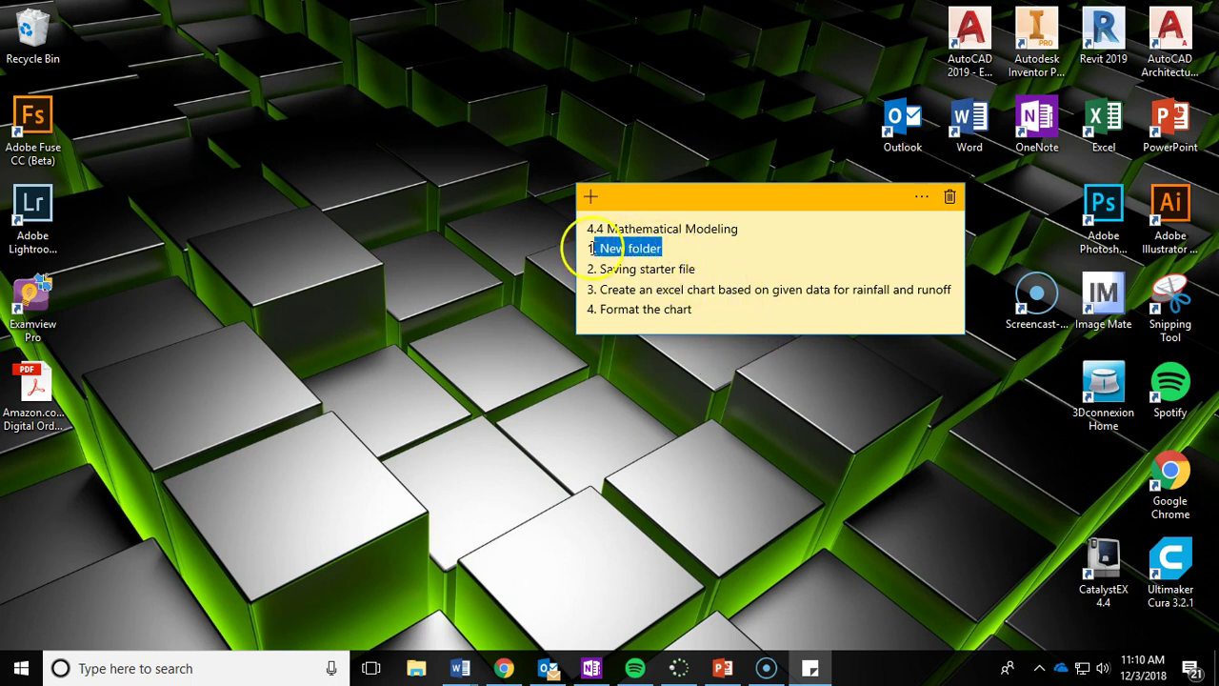
{"action": "left_click_drag", "start_coordinate": [695, 269], "coordinate": [588, 270]}
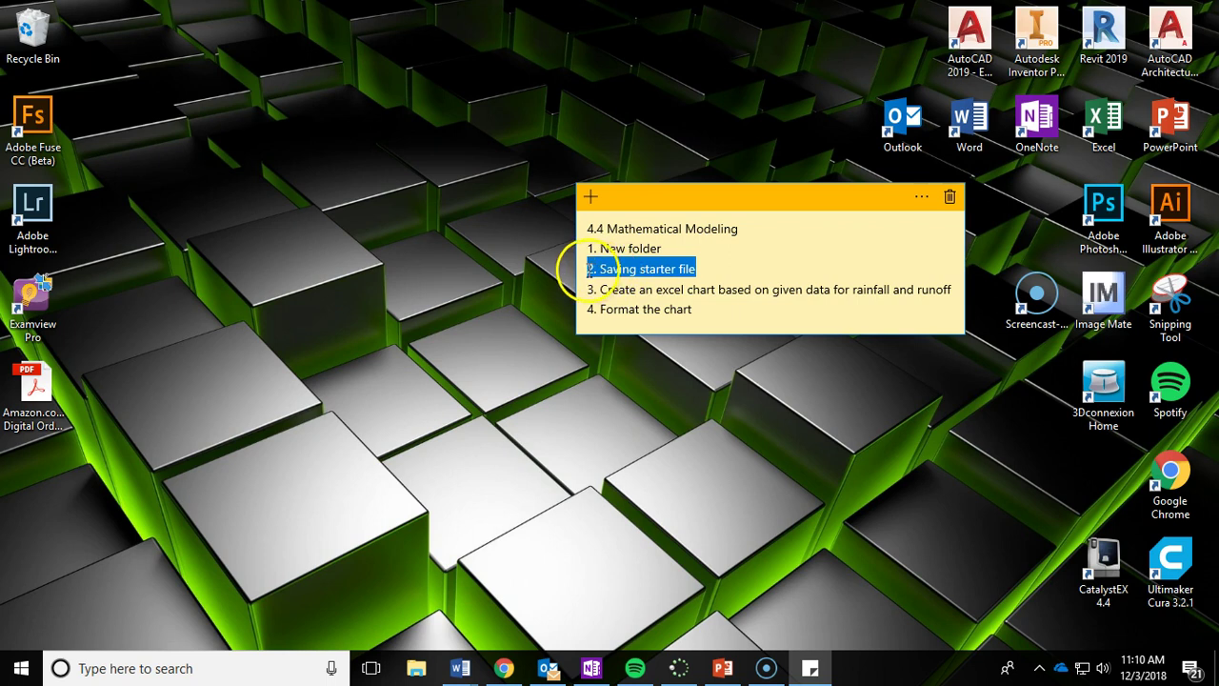
{"action": "triple_click", "coordinate": [568, 285]}
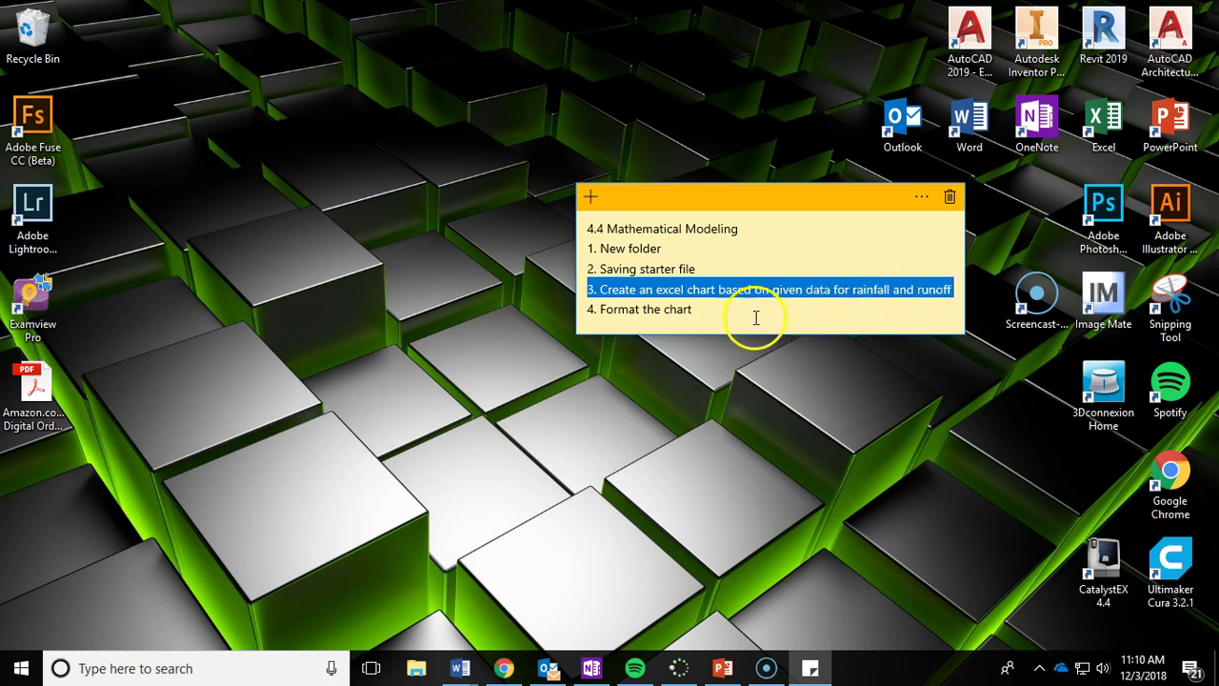
{"action": "triple_click", "coordinate": [587, 314]}
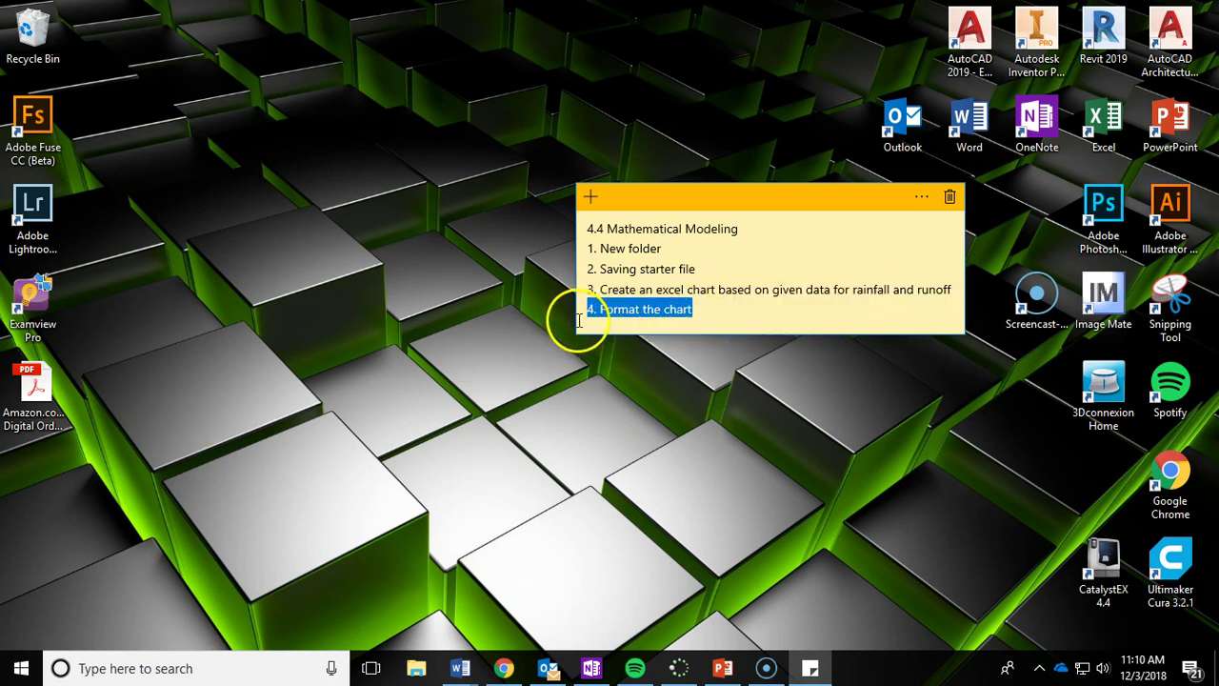
{"action": "left_click_drag", "start_coordinate": [700, 268], "coordinate": [572, 249]}
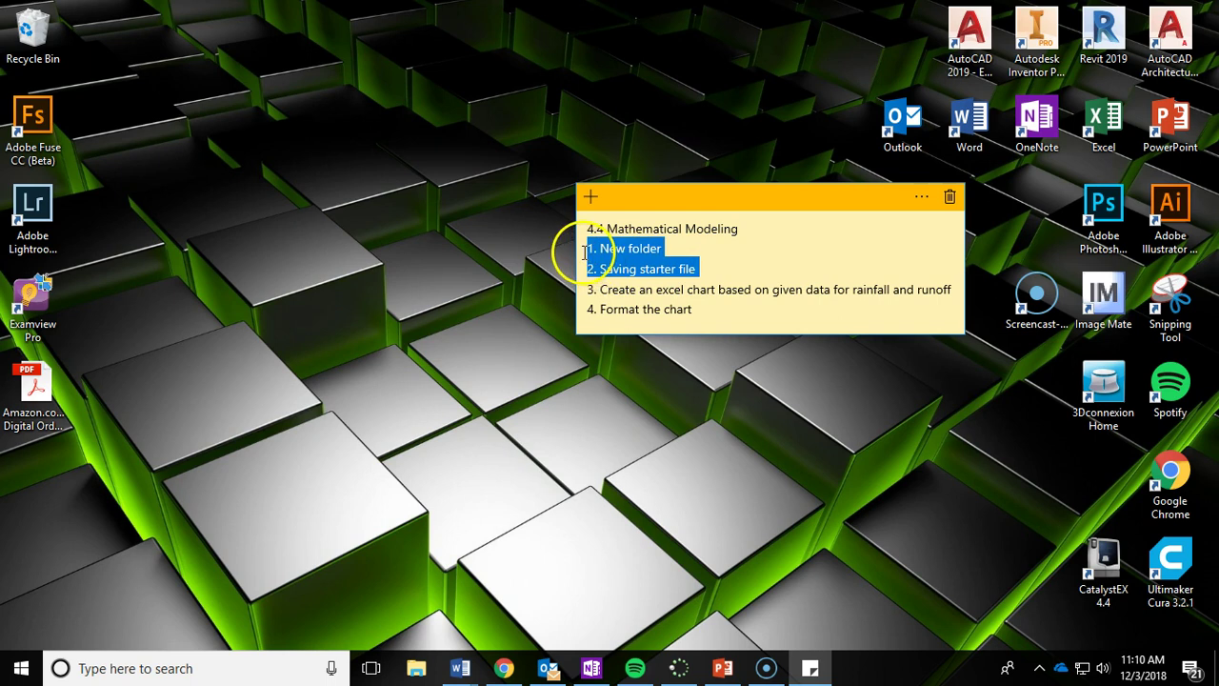
- Browse to your own folder under U: > period 1 > Student Folders
{"action": "left_click", "coordinate": [416, 670]}
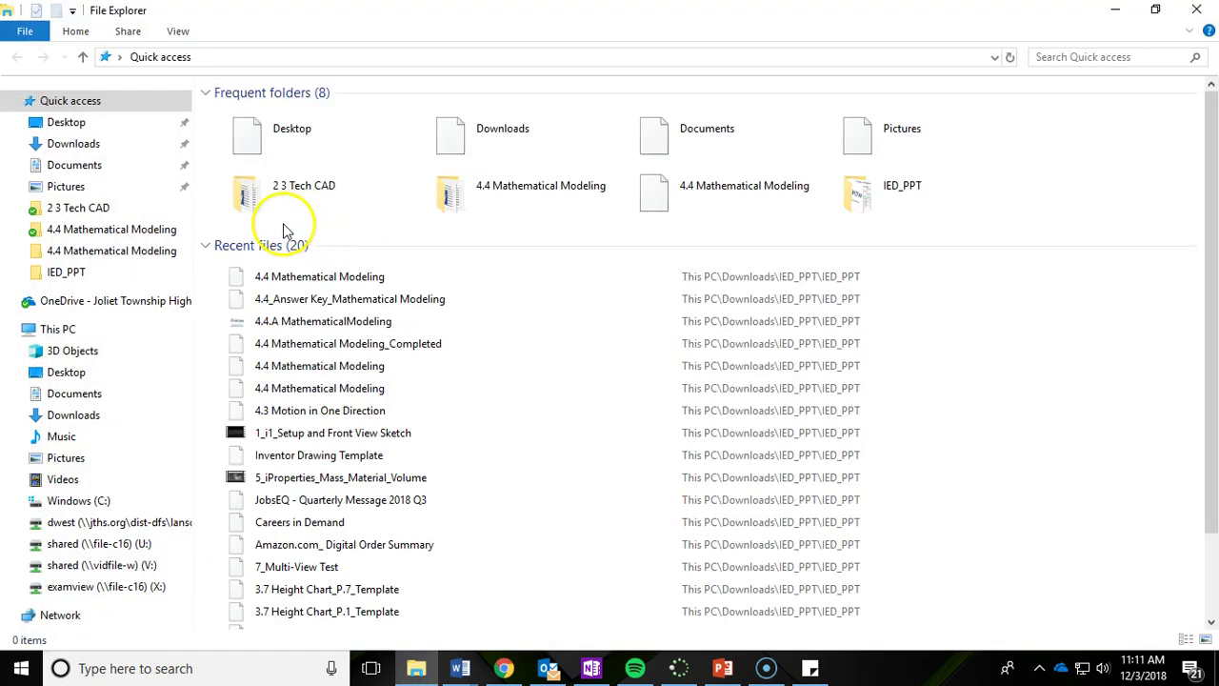
{"action": "left_click", "coordinate": [81, 335]}
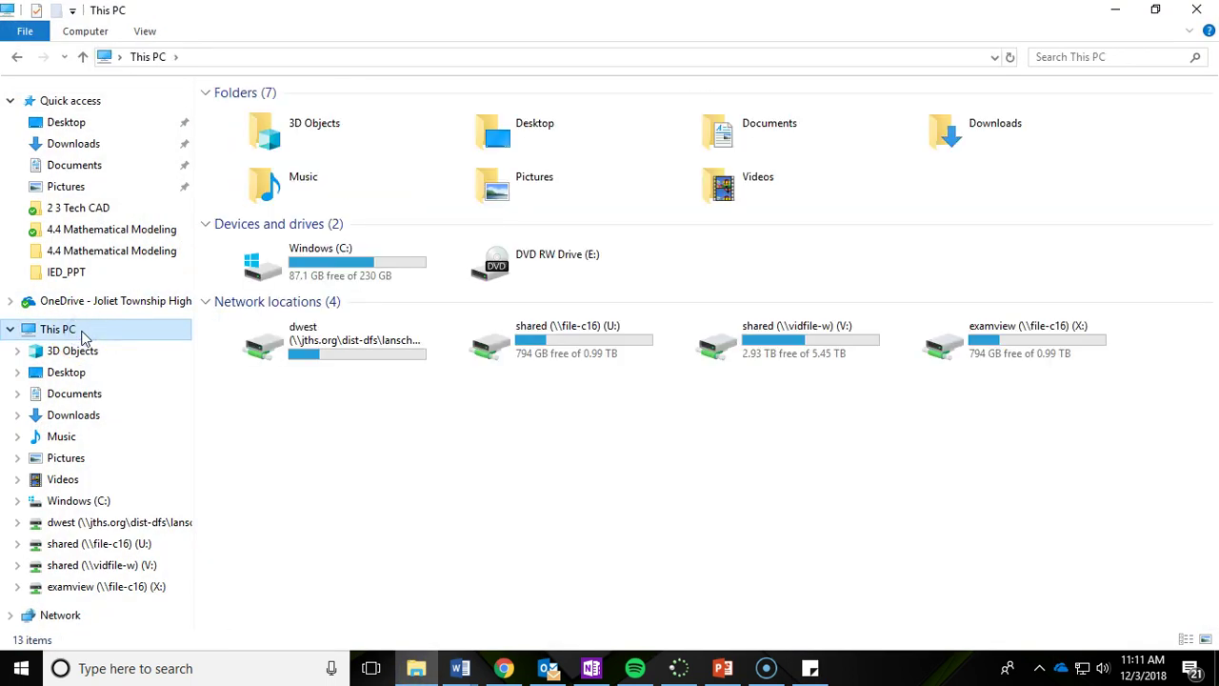
{"action": "left_click", "coordinate": [766, 343]}
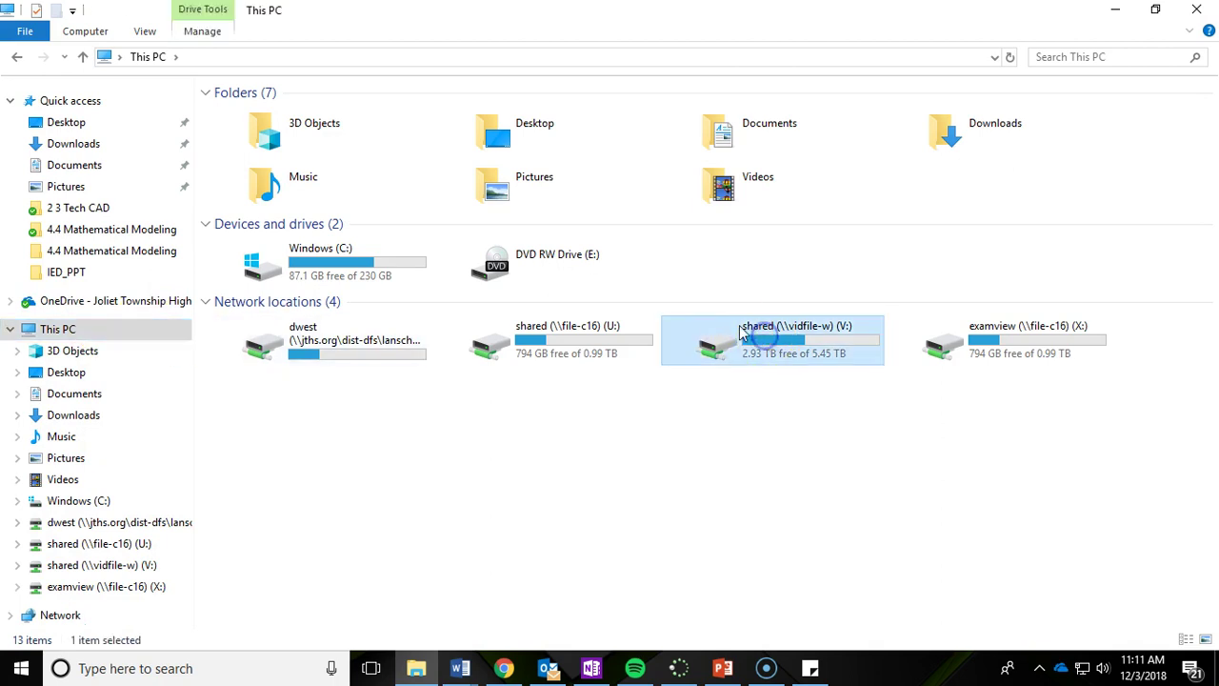
{"action": "double_click", "coordinate": [609, 354]}
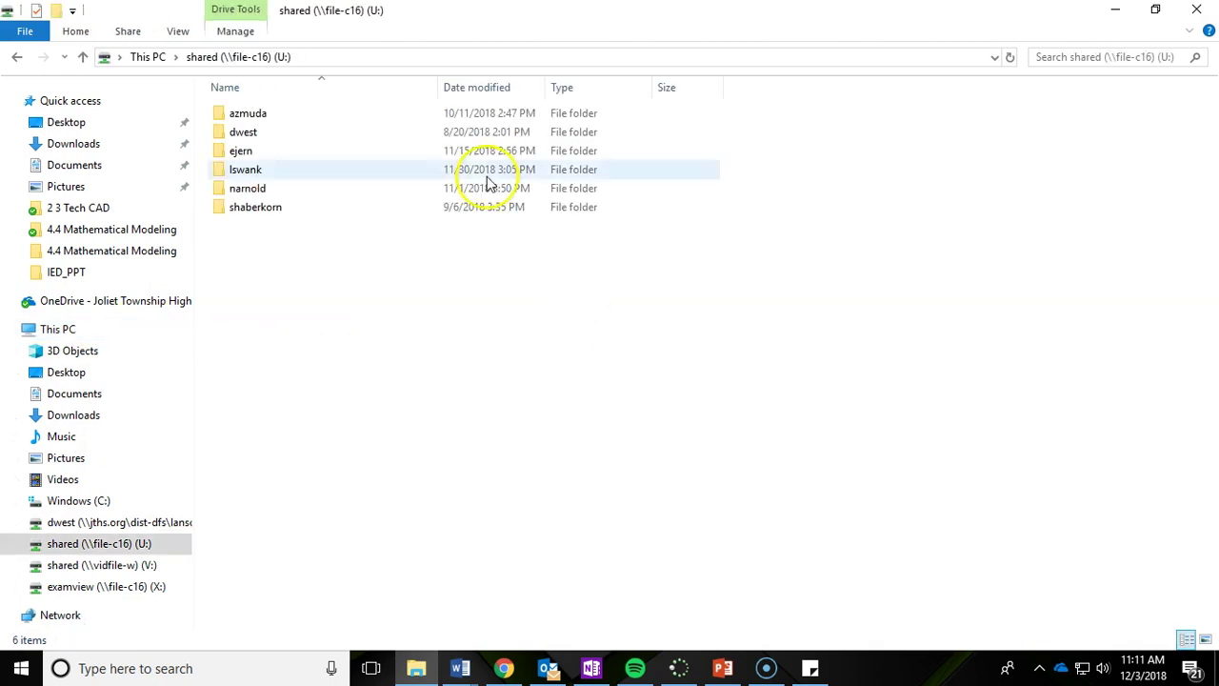
{"action": "double_click", "coordinate": [335, 140]}
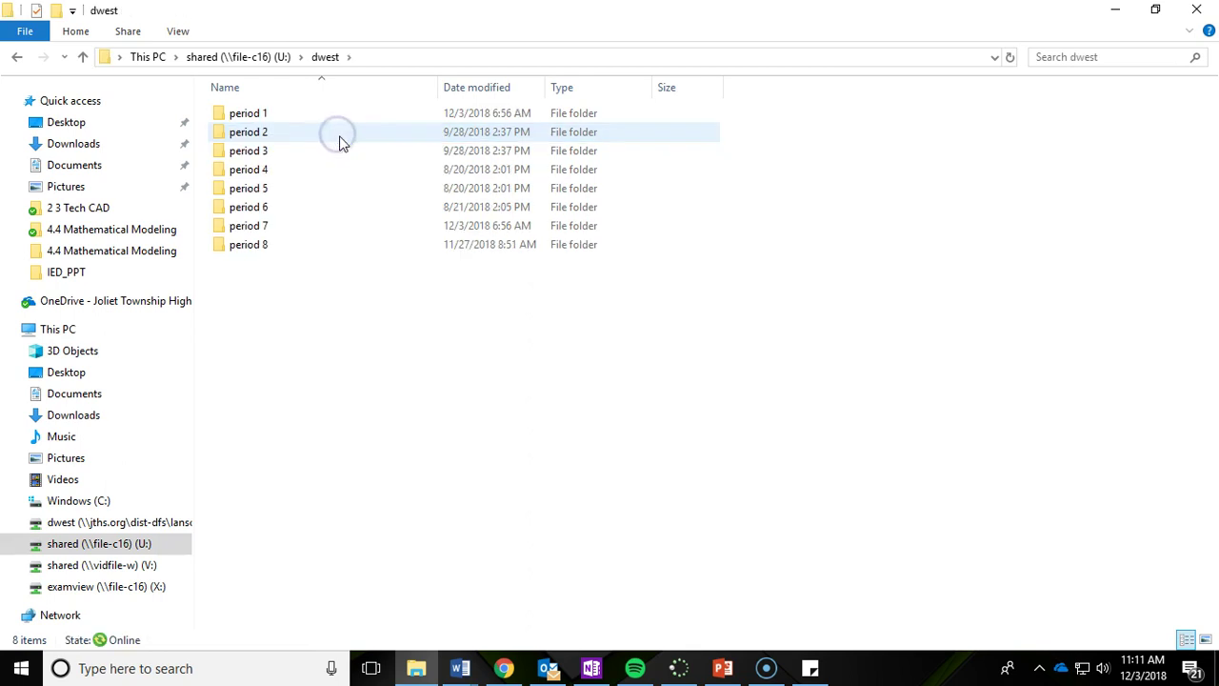
{"action": "left_click", "coordinate": [335, 118]}
{"action": "double_click", "coordinate": [335, 118]}
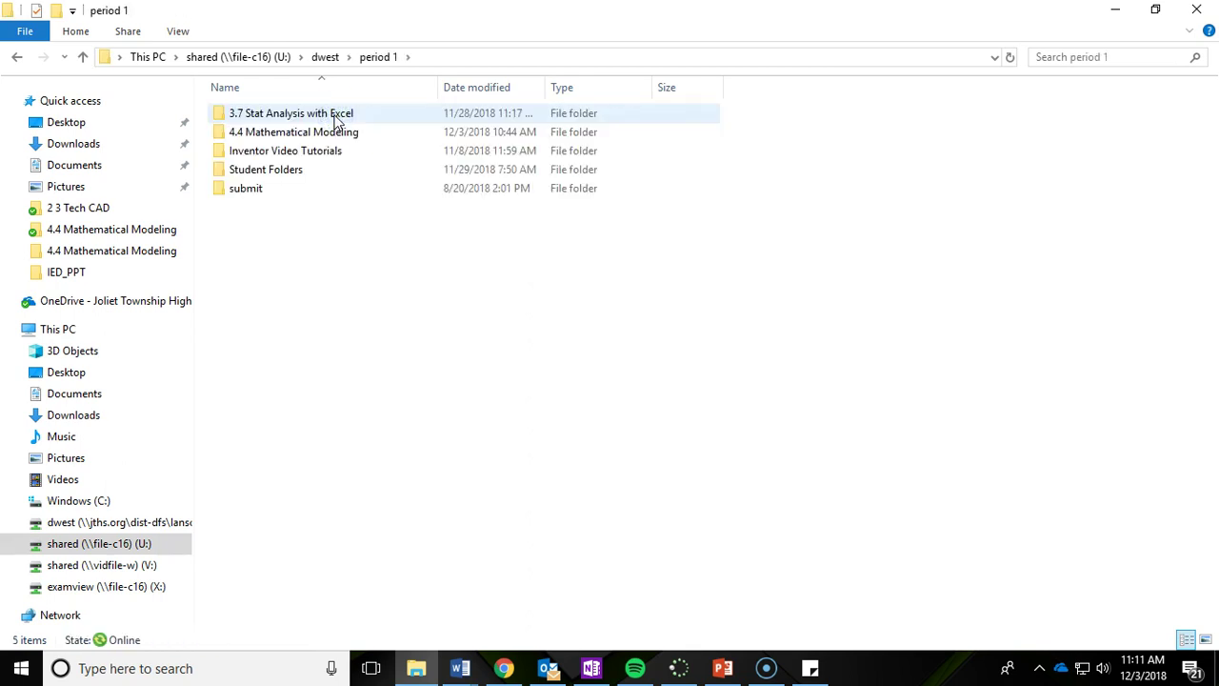
{"action": "left_click", "coordinate": [341, 174]}
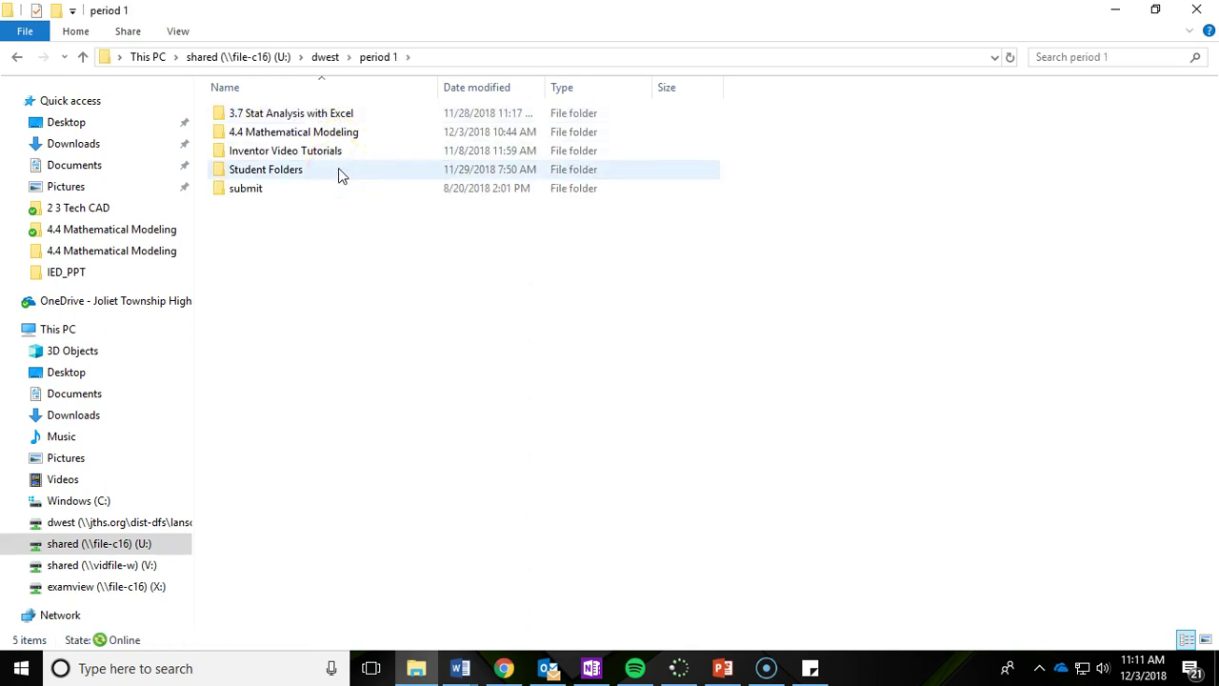
{"action": "double_click", "coordinate": [338, 167]}
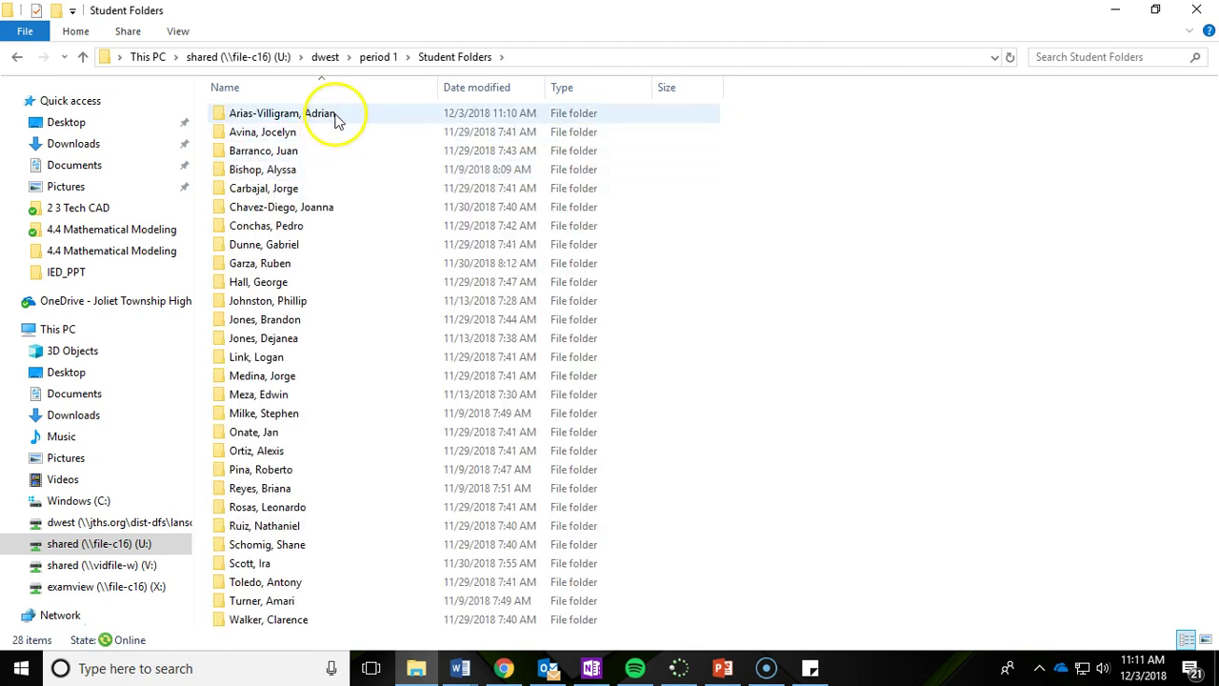
{"action": "double_click", "coordinate": [352, 114]}
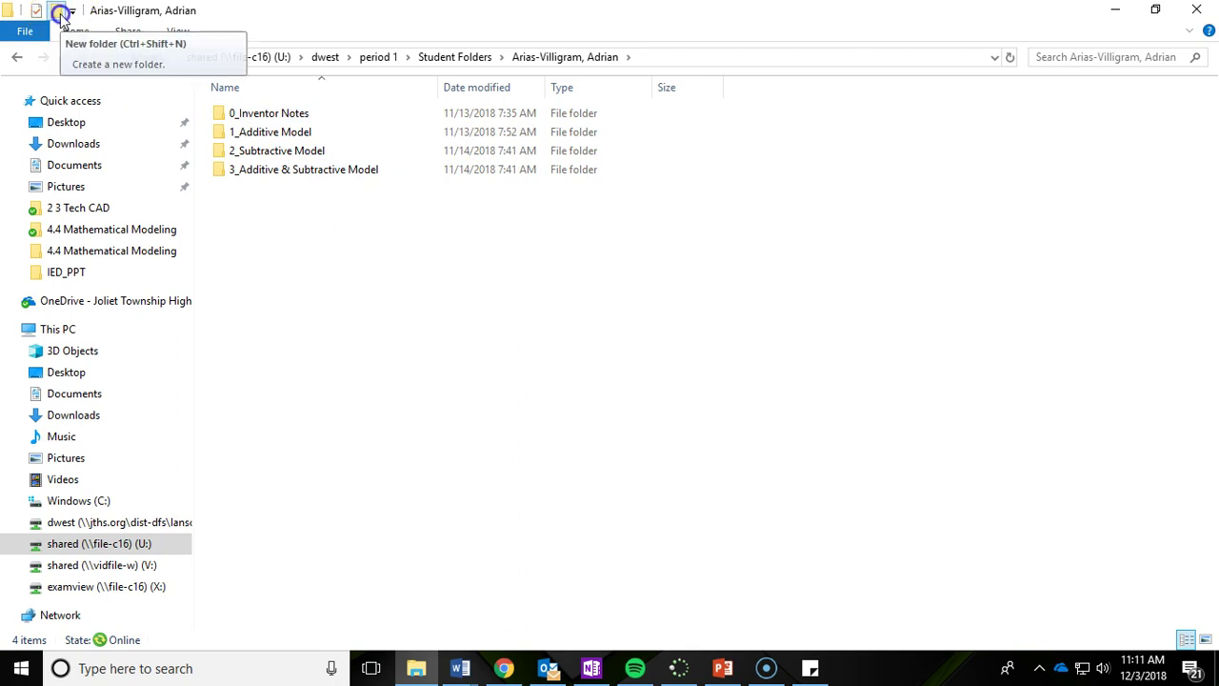
- Create a new folder there named 4.4_Mathematical Modeling
{"action": "left_click", "coordinate": [60, 13]}
{"action": "type", "text": "4.4_Mathematical Modeli"}
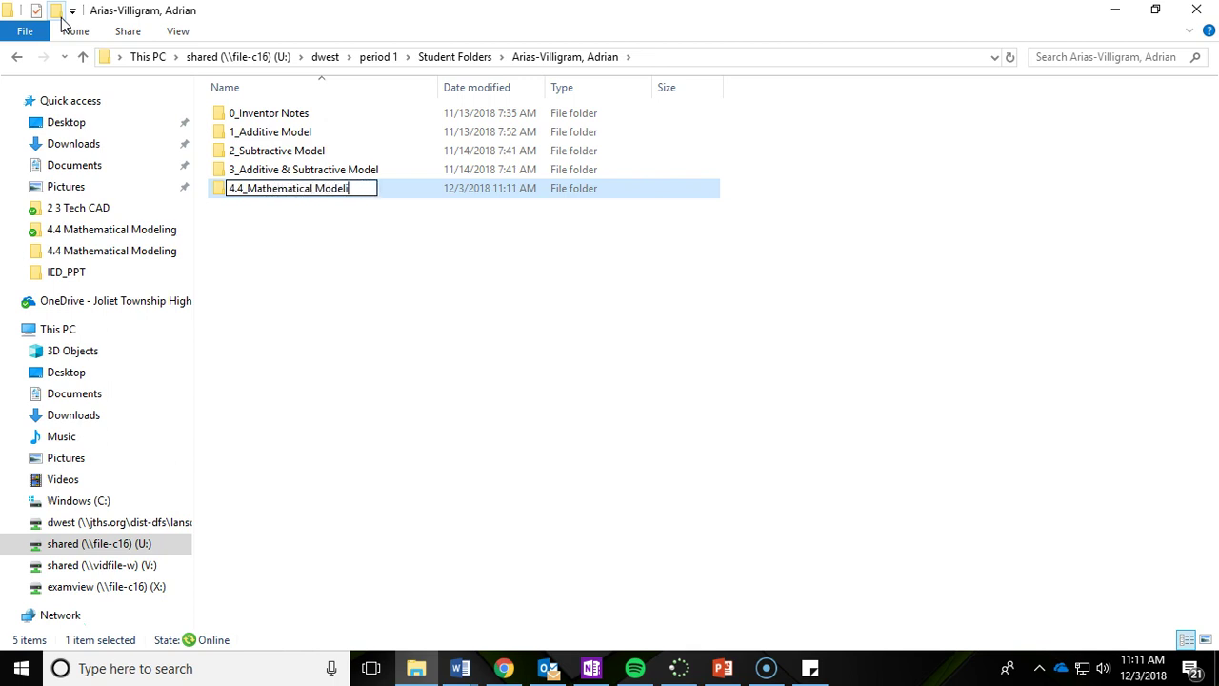
{"action": "type", "text": "ng"}
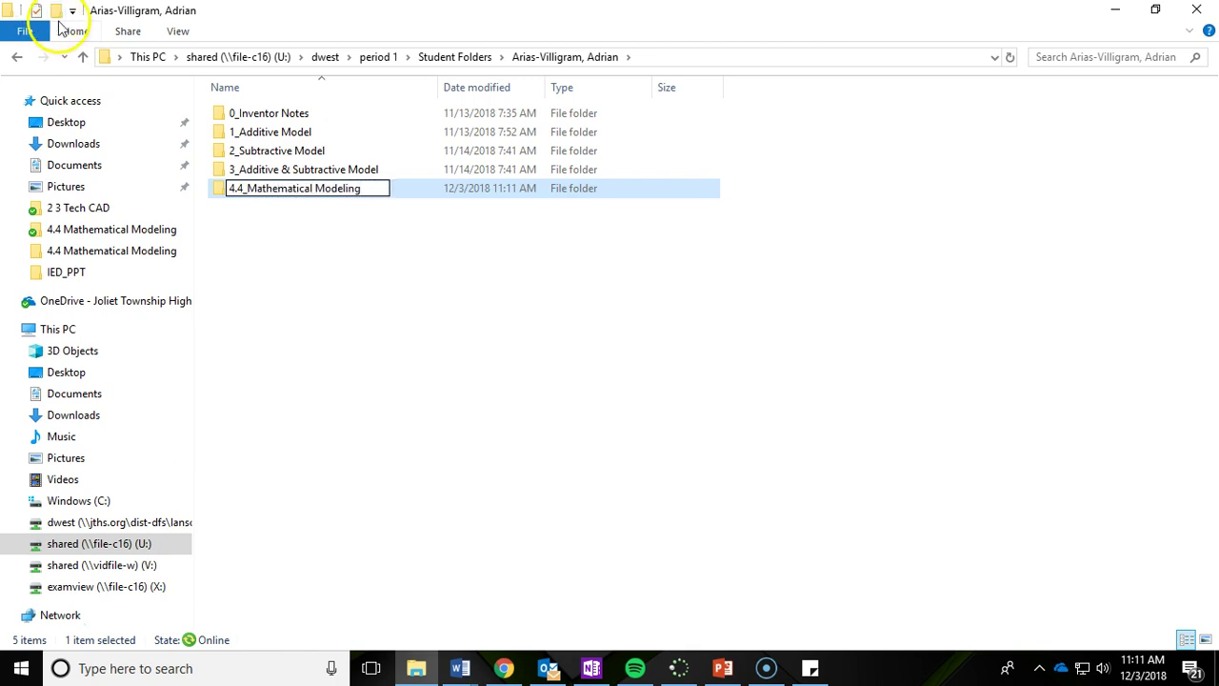
{"action": "left_click", "coordinate": [397, 276]}
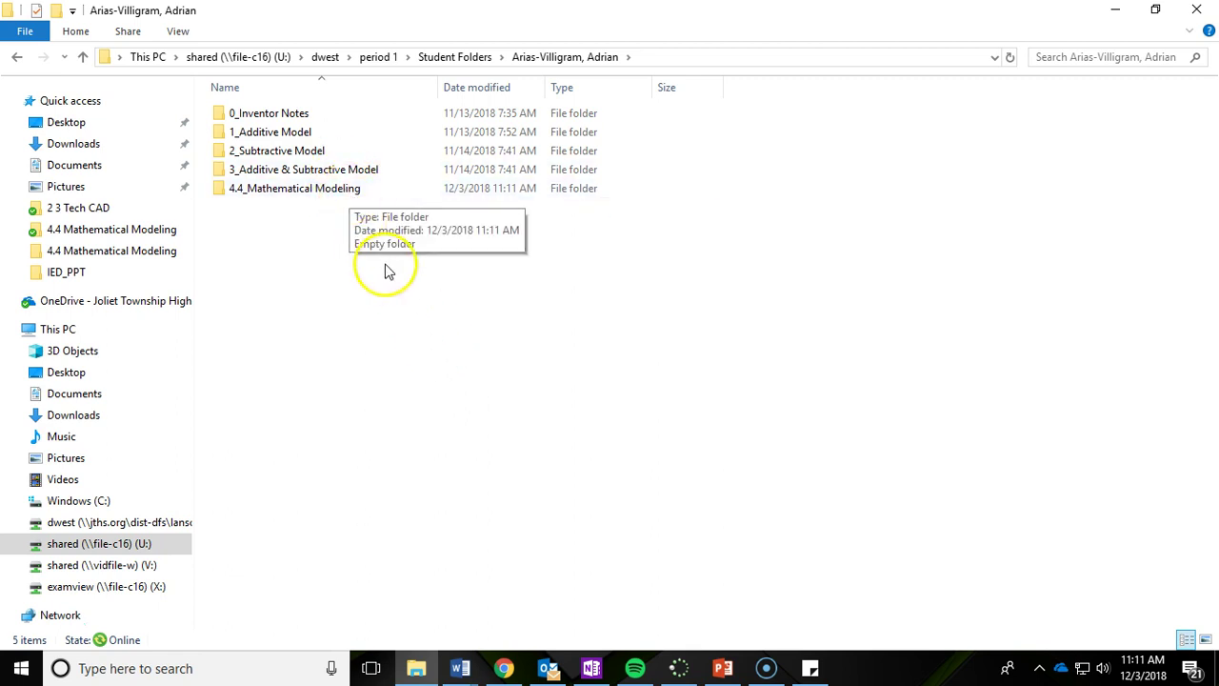
- Return to period 1 and open the workbook inside its 4.4 Mathematical Modeling folder
{"action": "left_click", "coordinate": [379, 59]}
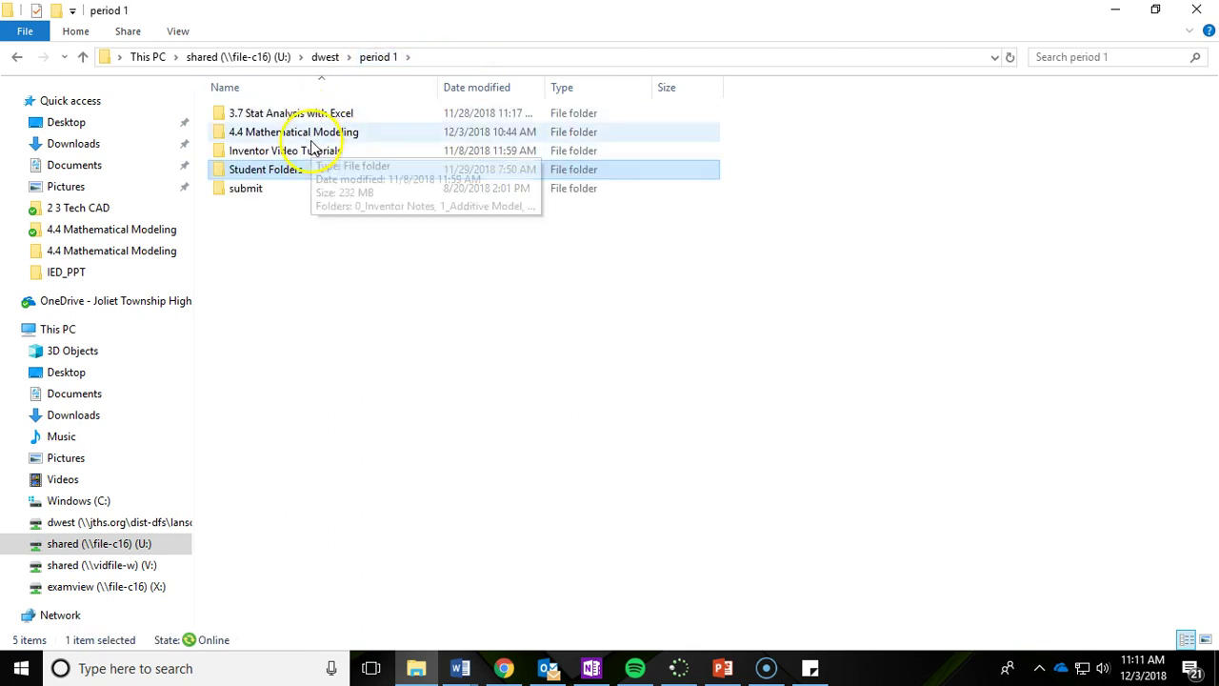
{"action": "left_click", "coordinate": [354, 134]}
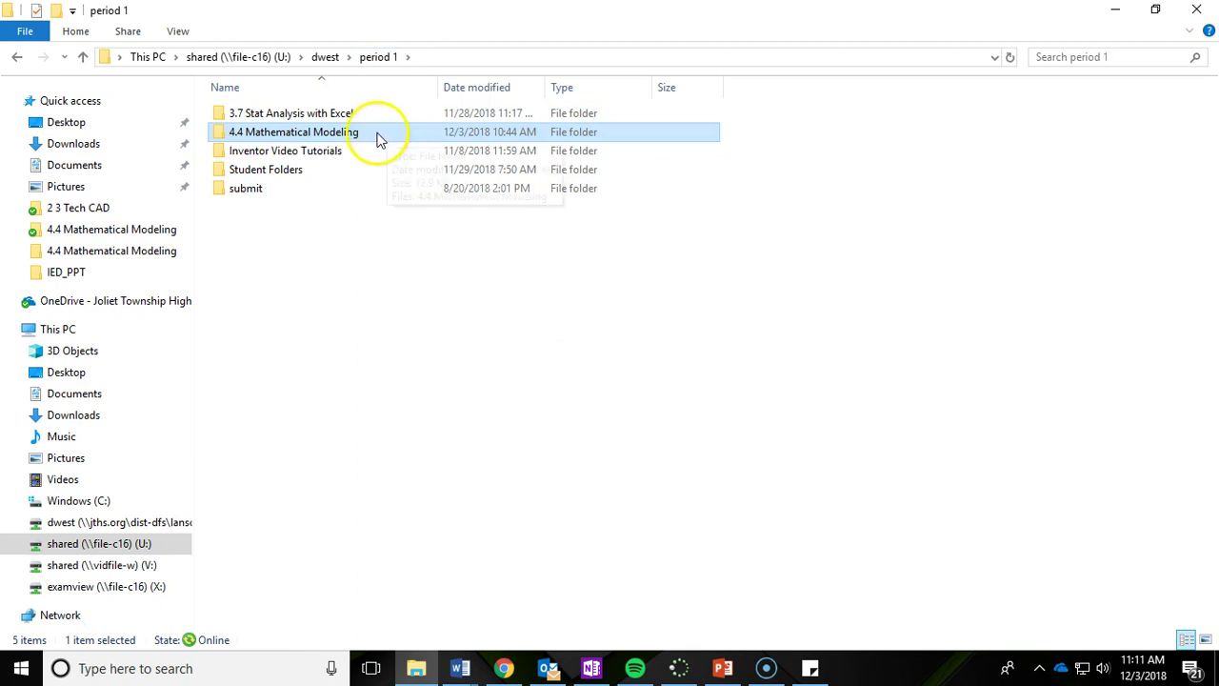
{"action": "double_click", "coordinate": [377, 133]}
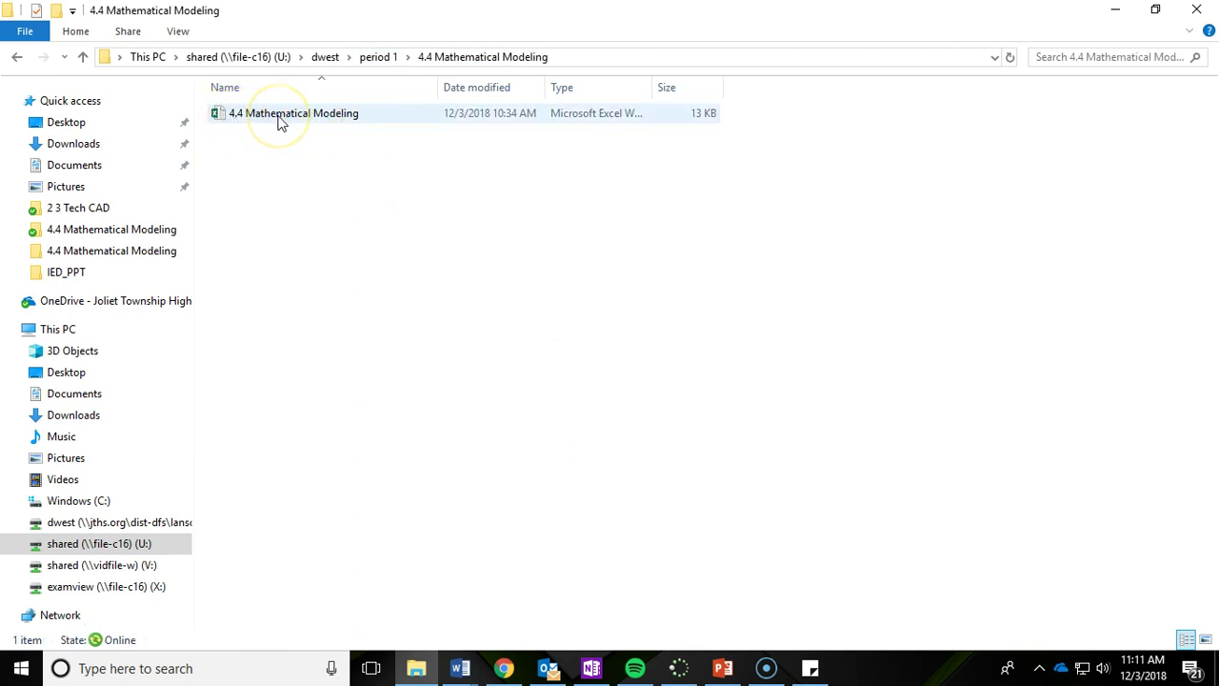
{"action": "double_click", "coordinate": [279, 120]}
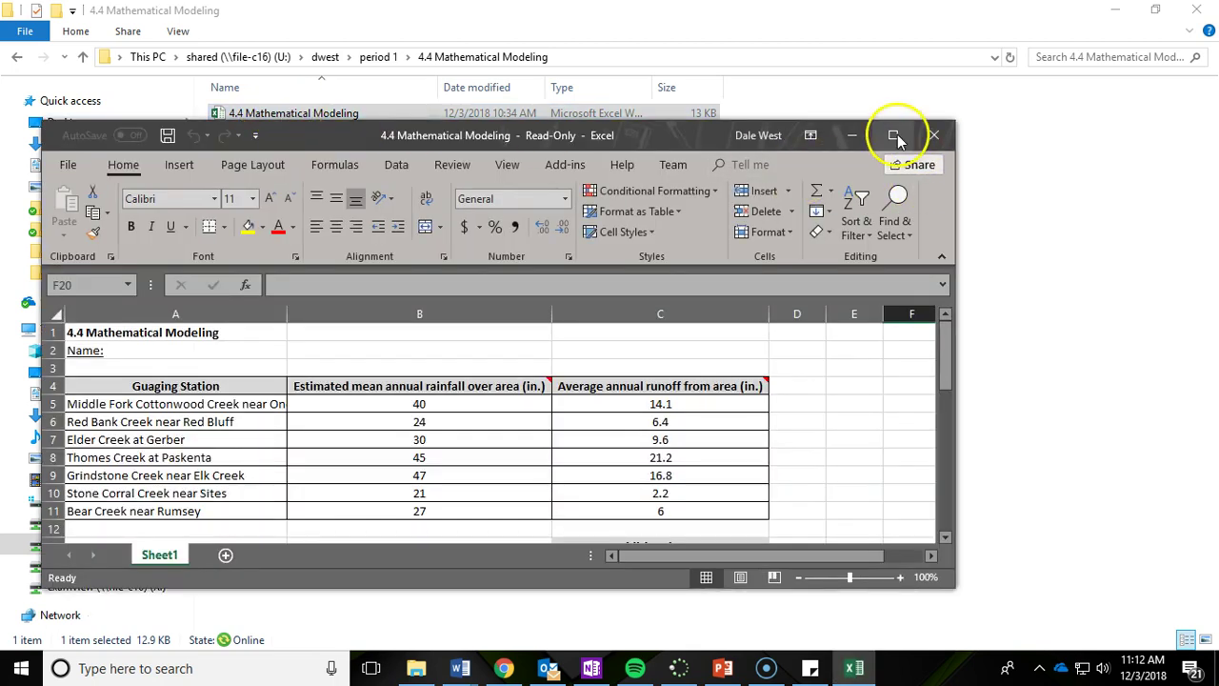
- Maximize Excel, dismiss the read-only warning on Save, and choose Save As to This PC
{"action": "left_click", "coordinate": [894, 135]}
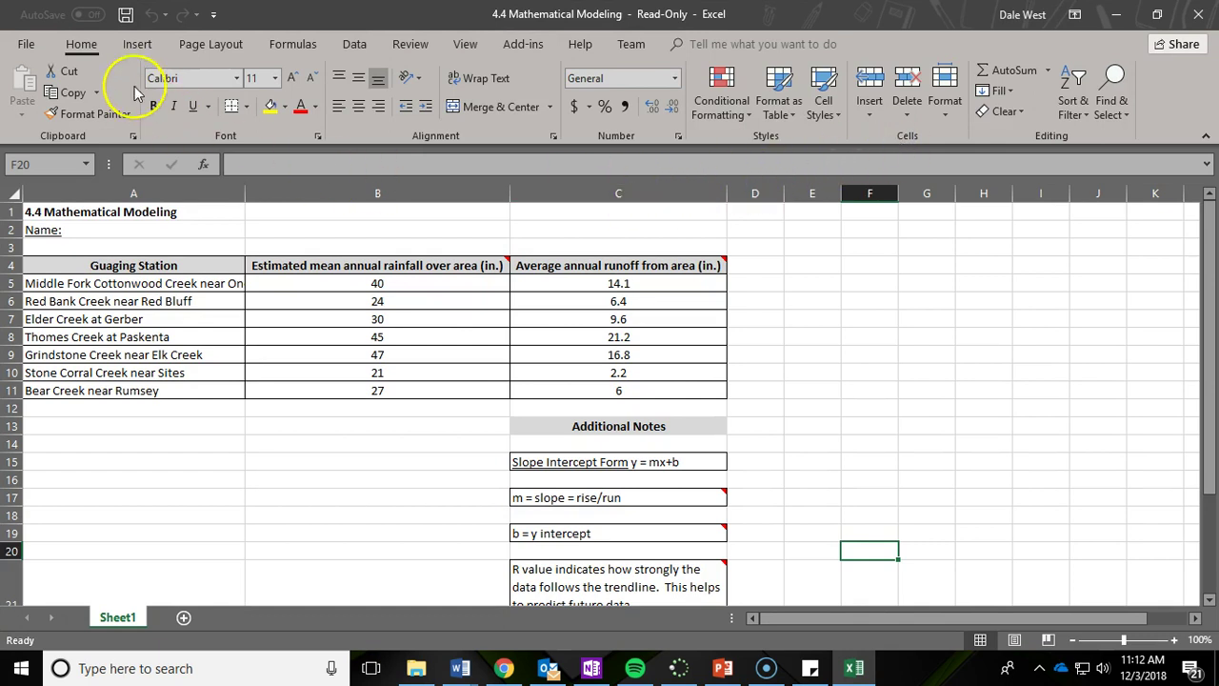
{"action": "left_click", "coordinate": [26, 43]}
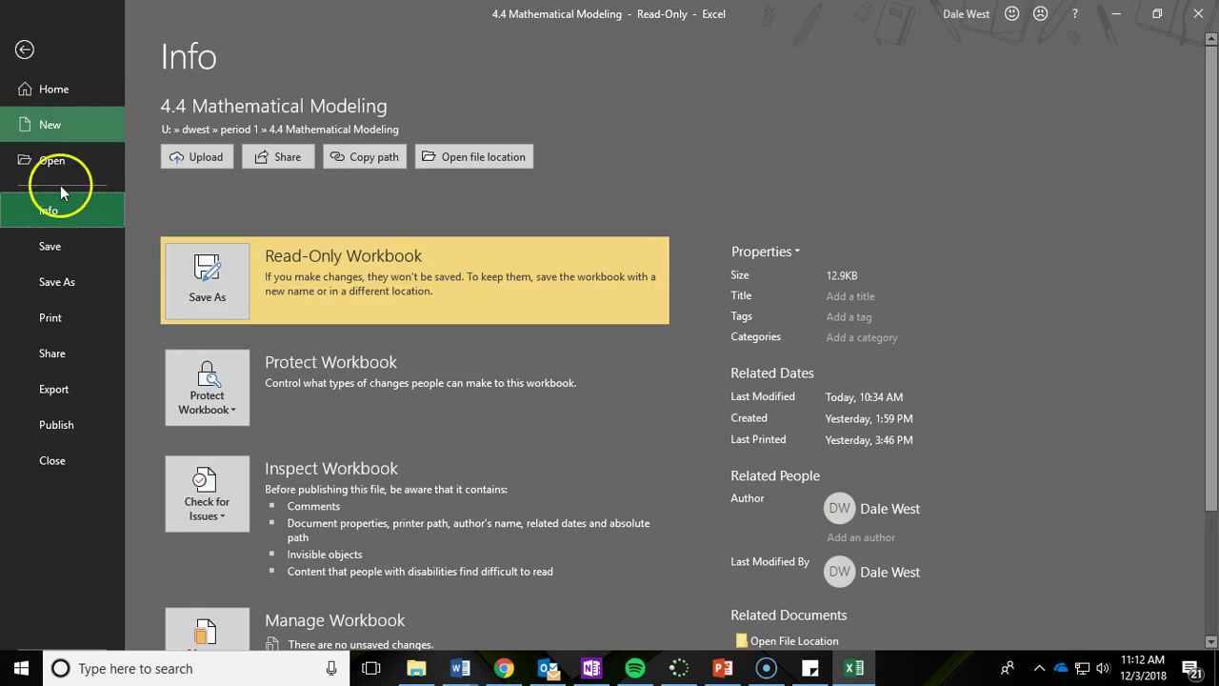
{"action": "left_click", "coordinate": [65, 246]}
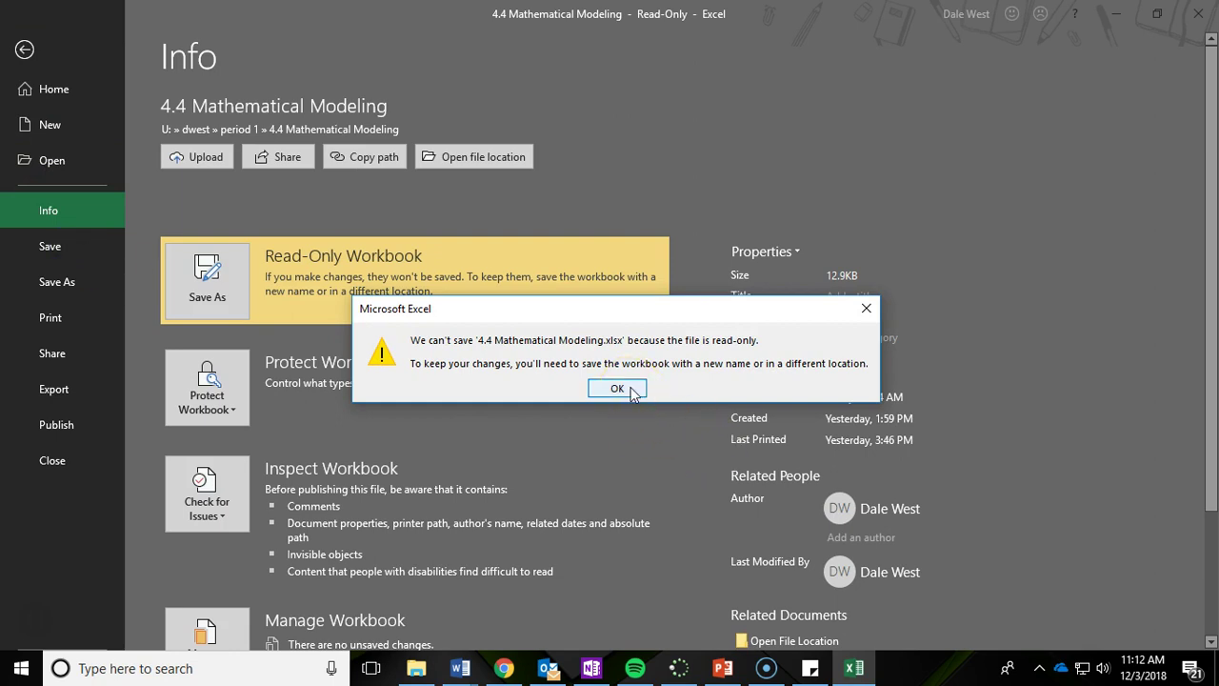
{"action": "left_click", "coordinate": [617, 388]}
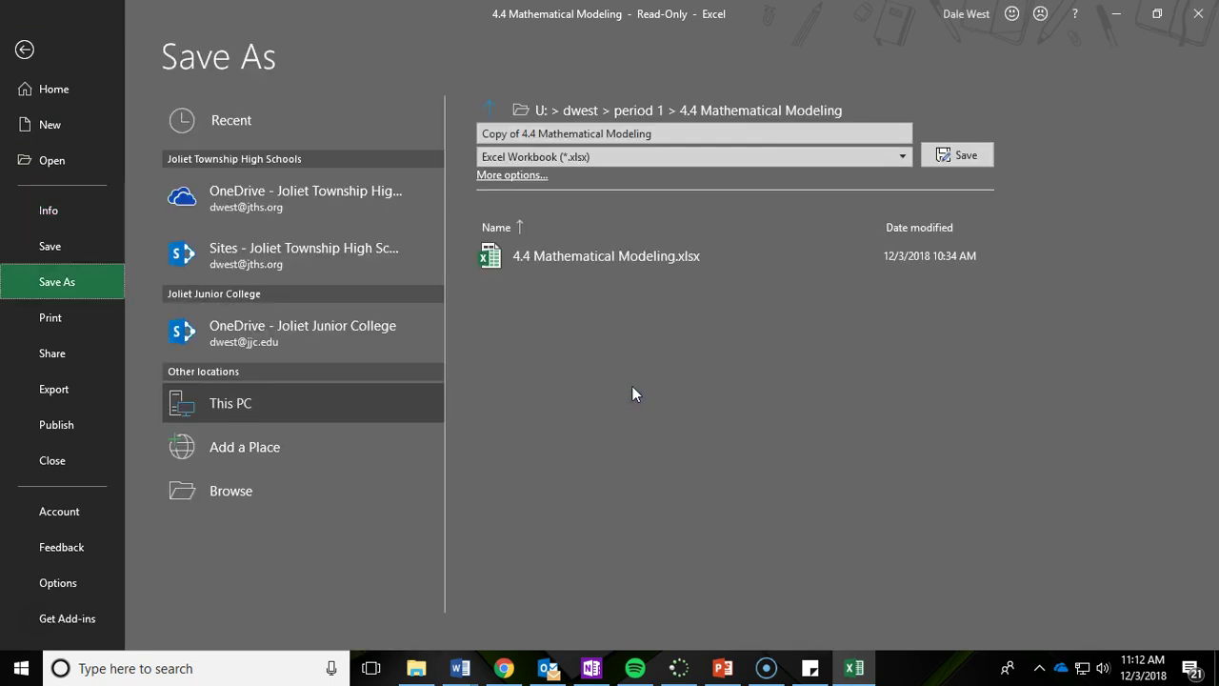
{"action": "left_click", "coordinate": [279, 407]}
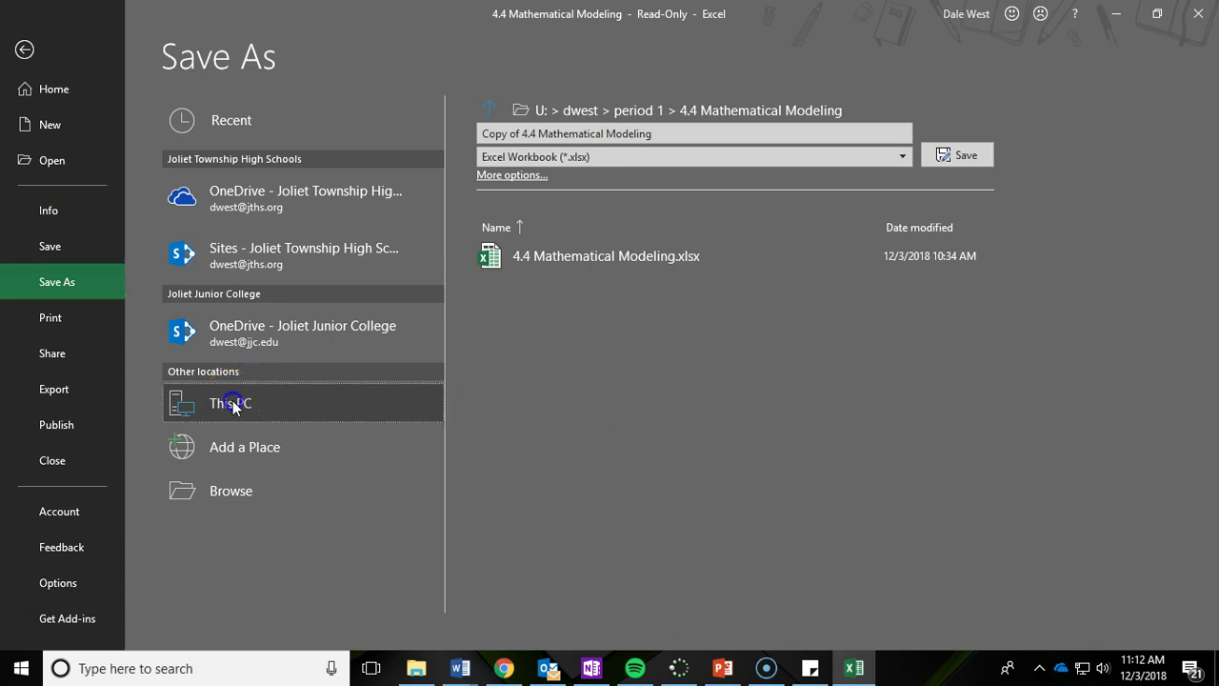
- Point the Save As dialog to Student Folders > your folder > 4.4_Mathematical Modeling
{"action": "double_click", "coordinate": [233, 406]}
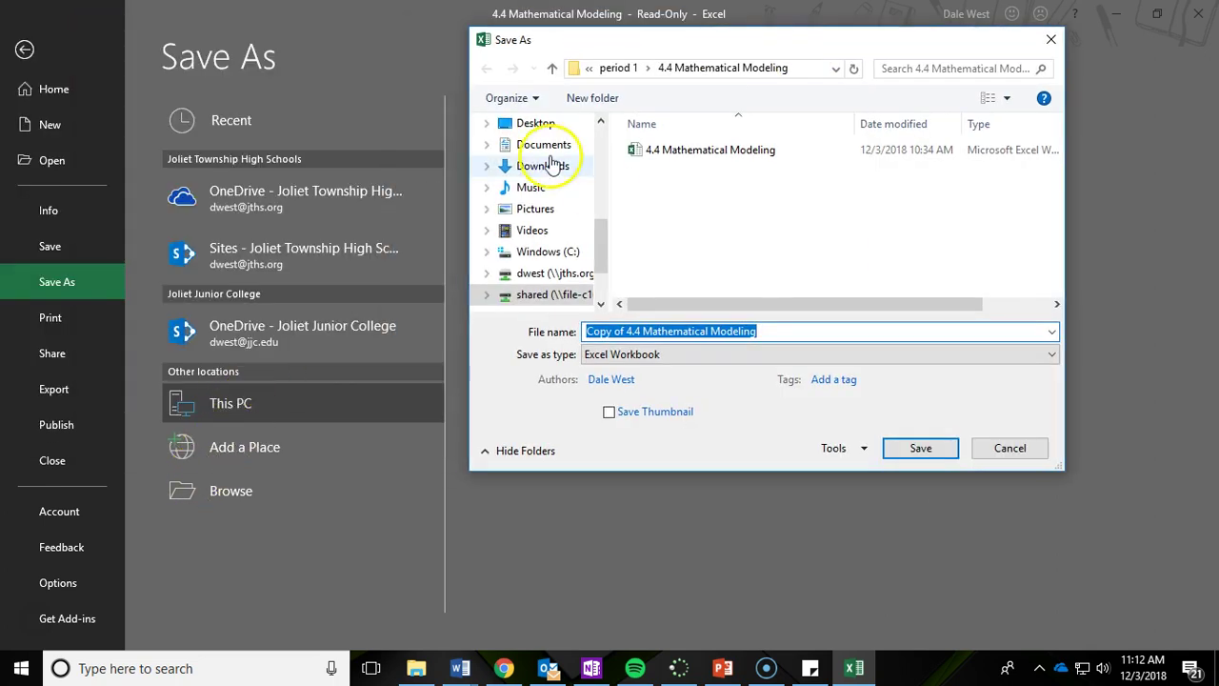
{"action": "left_click_drag", "start_coordinate": [603, 239], "coordinate": [593, 171]}
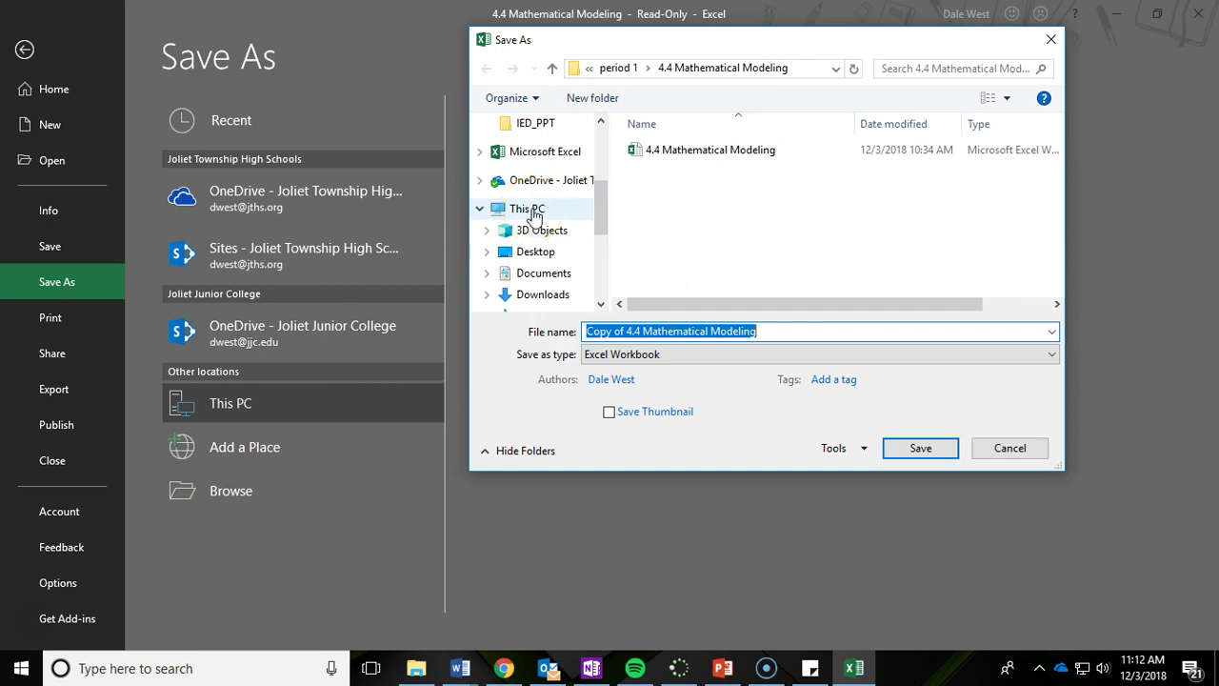
{"action": "left_click_drag", "start_coordinate": [590, 34], "coordinate": [515, 41]}
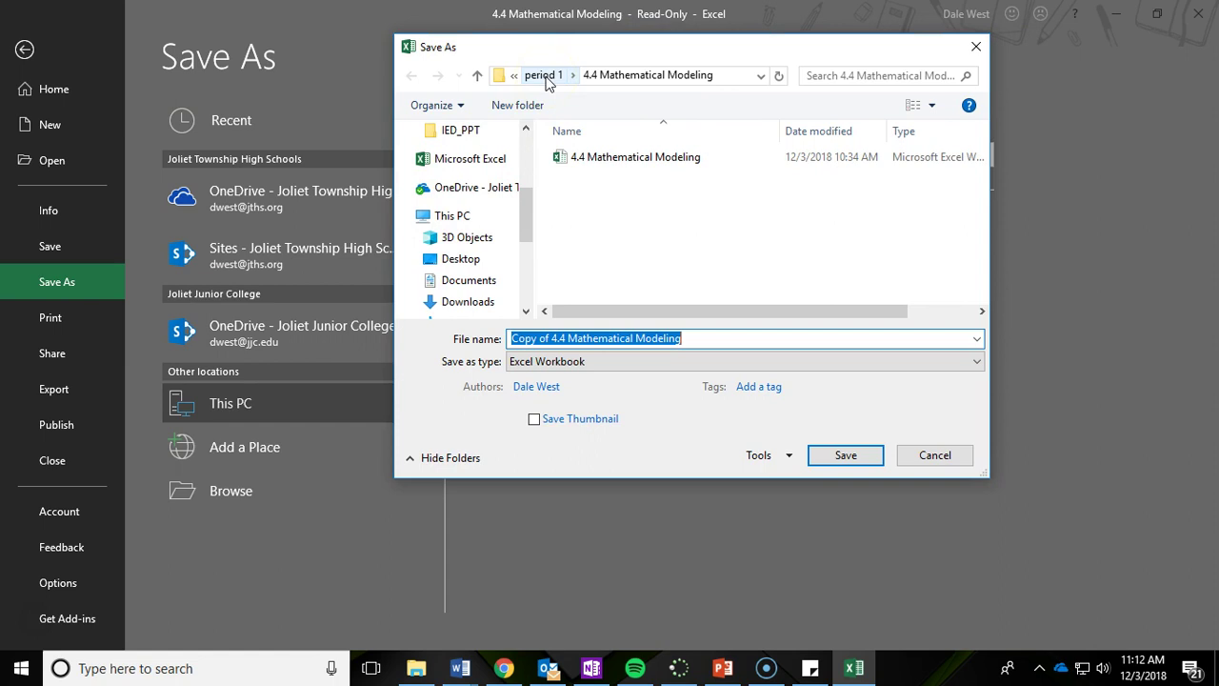
{"action": "left_click", "coordinate": [545, 76]}
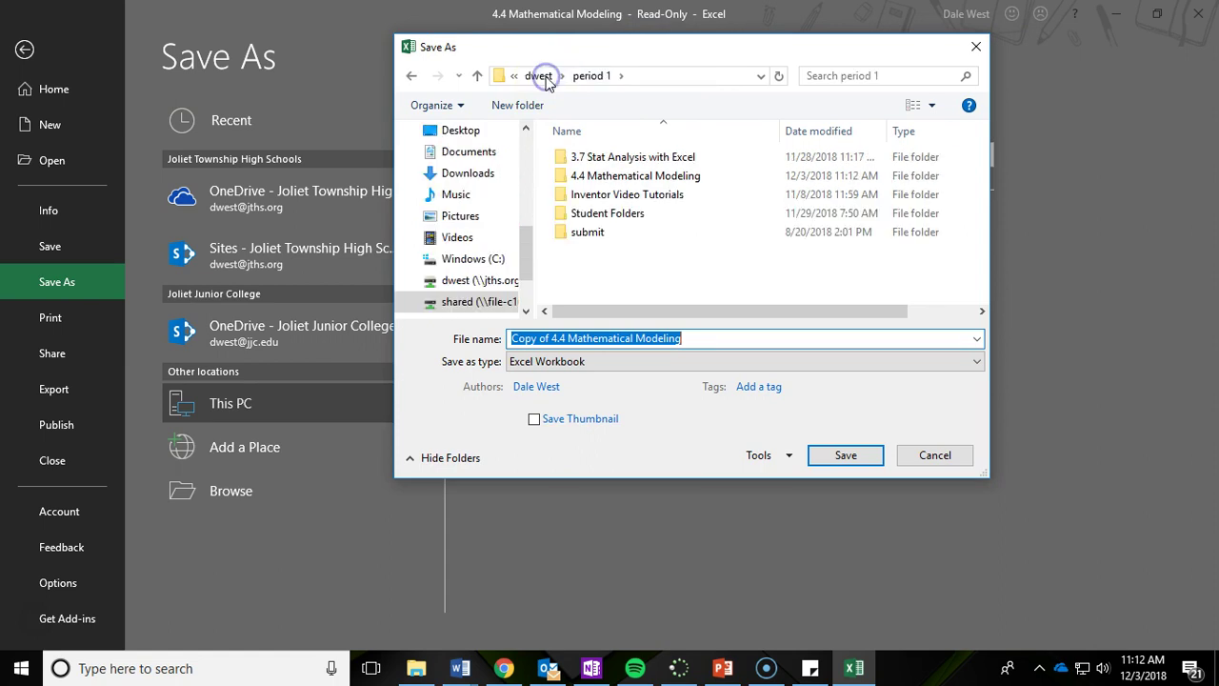
{"action": "double_click", "coordinate": [609, 216]}
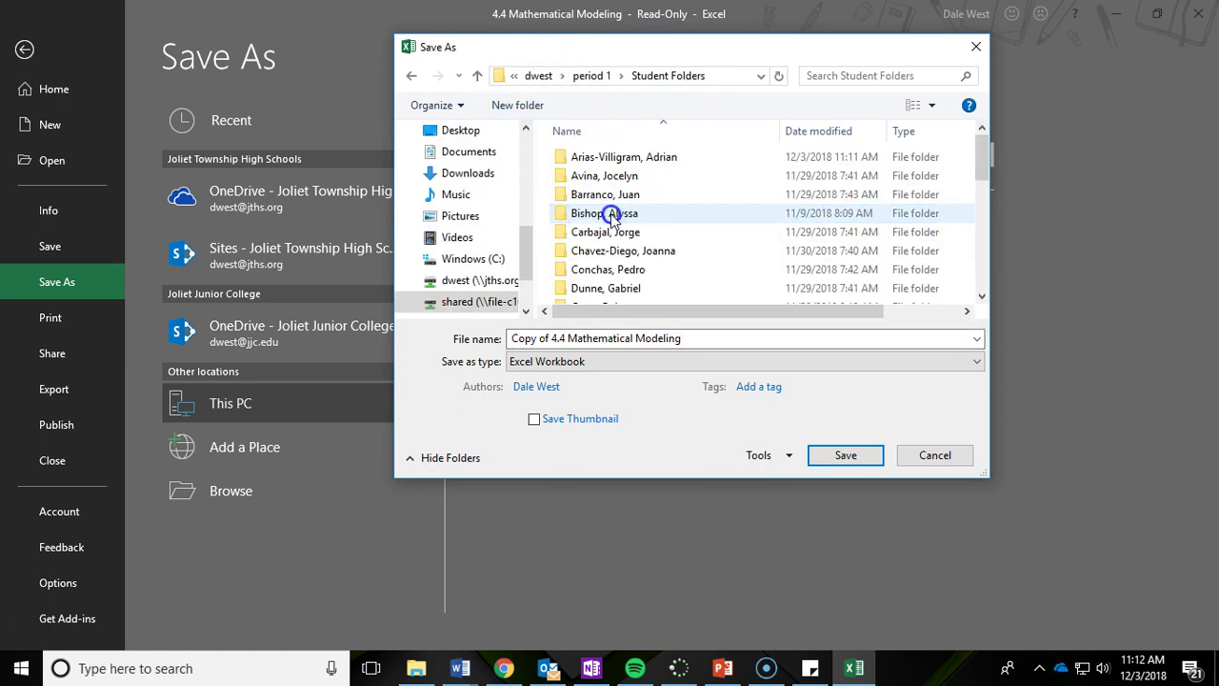
{"action": "left_click", "coordinate": [607, 158]}
{"action": "double_click", "coordinate": [607, 158]}
{"action": "left_click", "coordinate": [624, 234]}
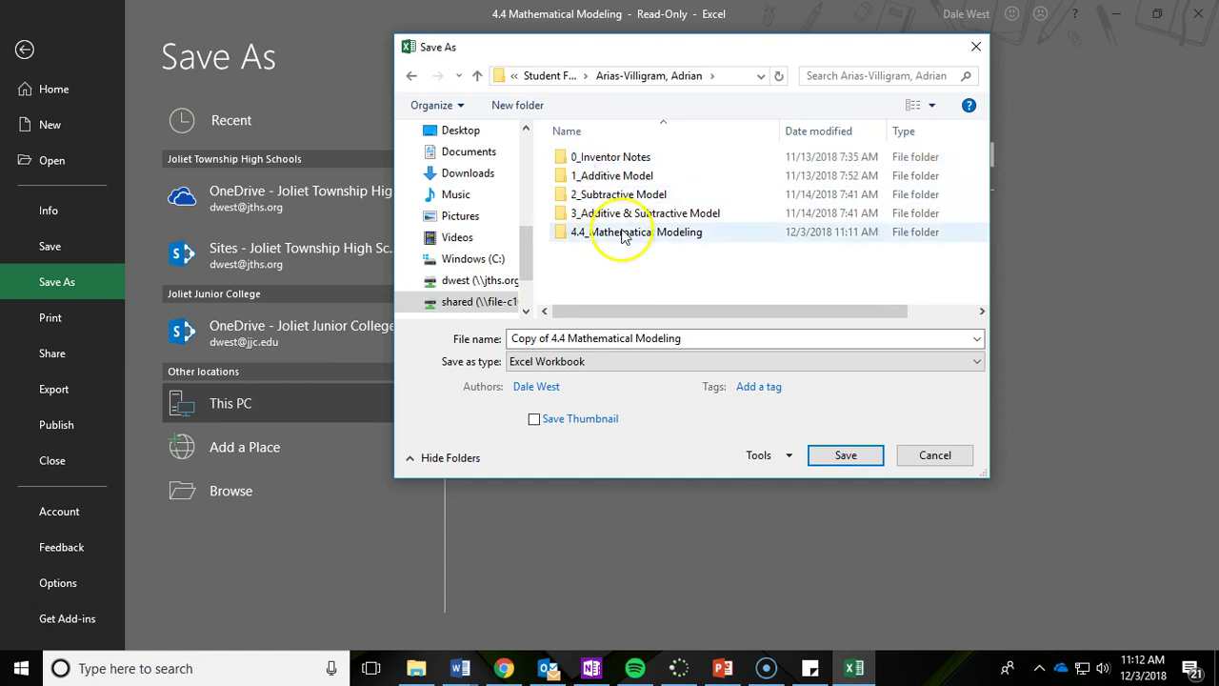
{"action": "double_click", "coordinate": [619, 234]}
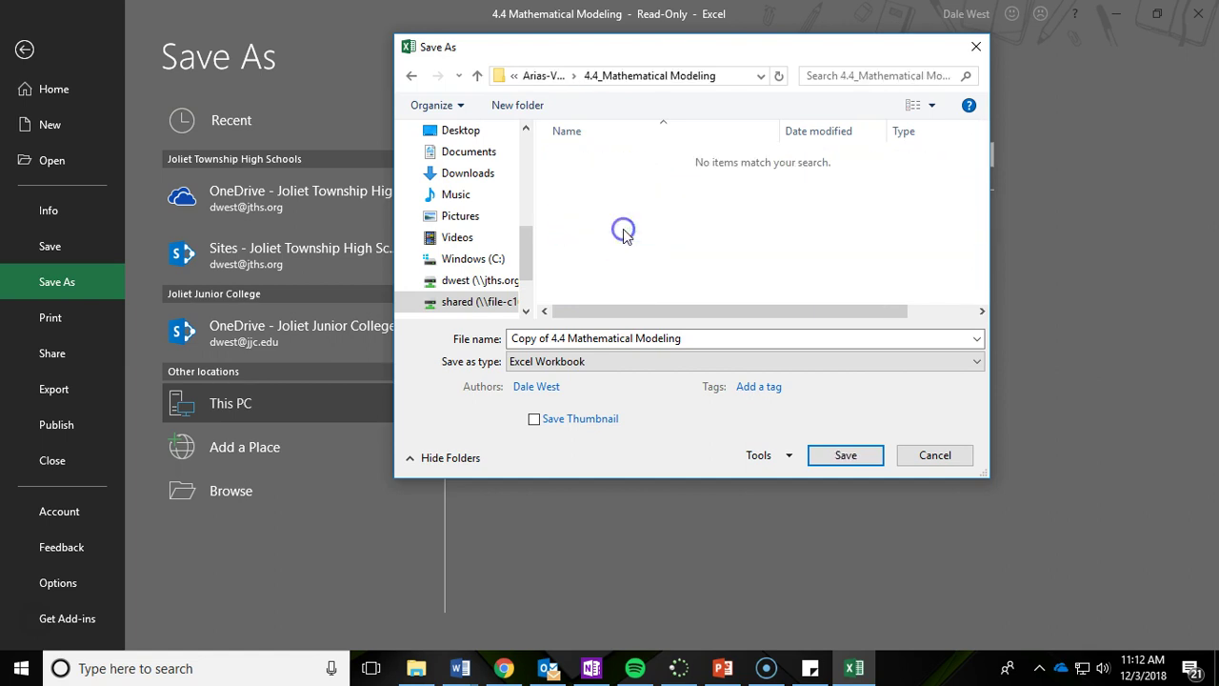
- Replace the 'Copy of ' prefix with 'LastName_FirstName_' and save the workbook
{"action": "left_click", "coordinate": [530, 335]}
{"action": "triple_click", "coordinate": [536, 340]}
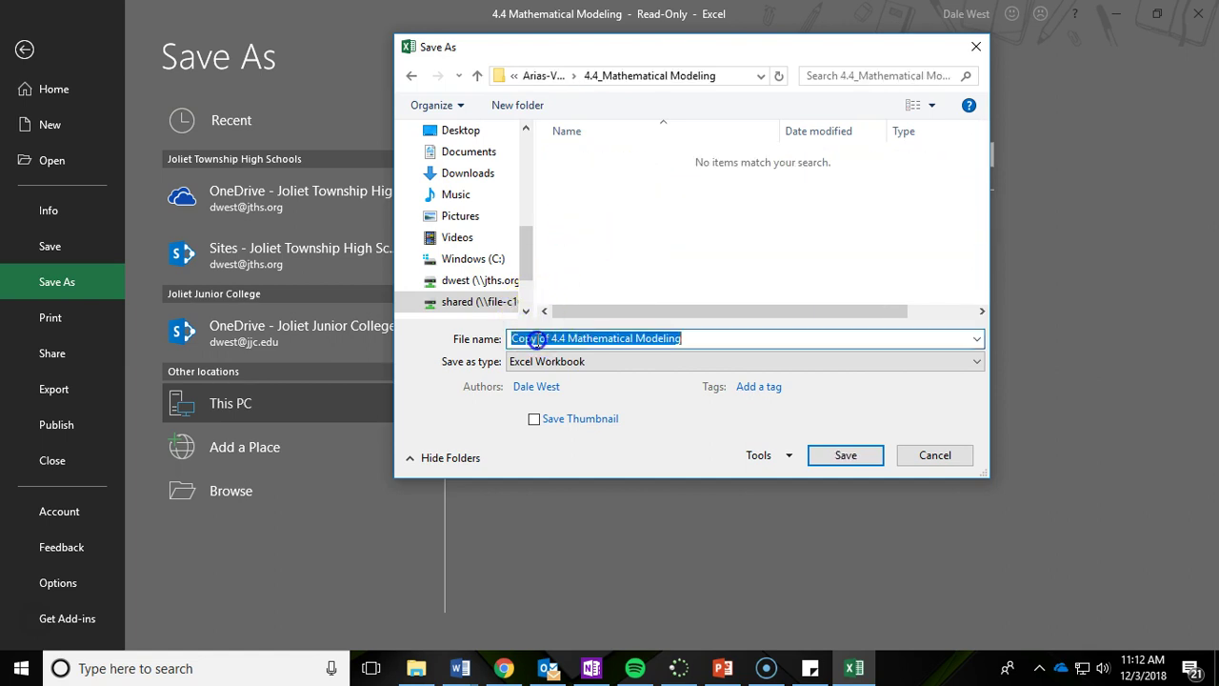
{"action": "left_click_drag", "start_coordinate": [514, 339], "coordinate": [550, 339]}
{"action": "type", "text": "Last"}
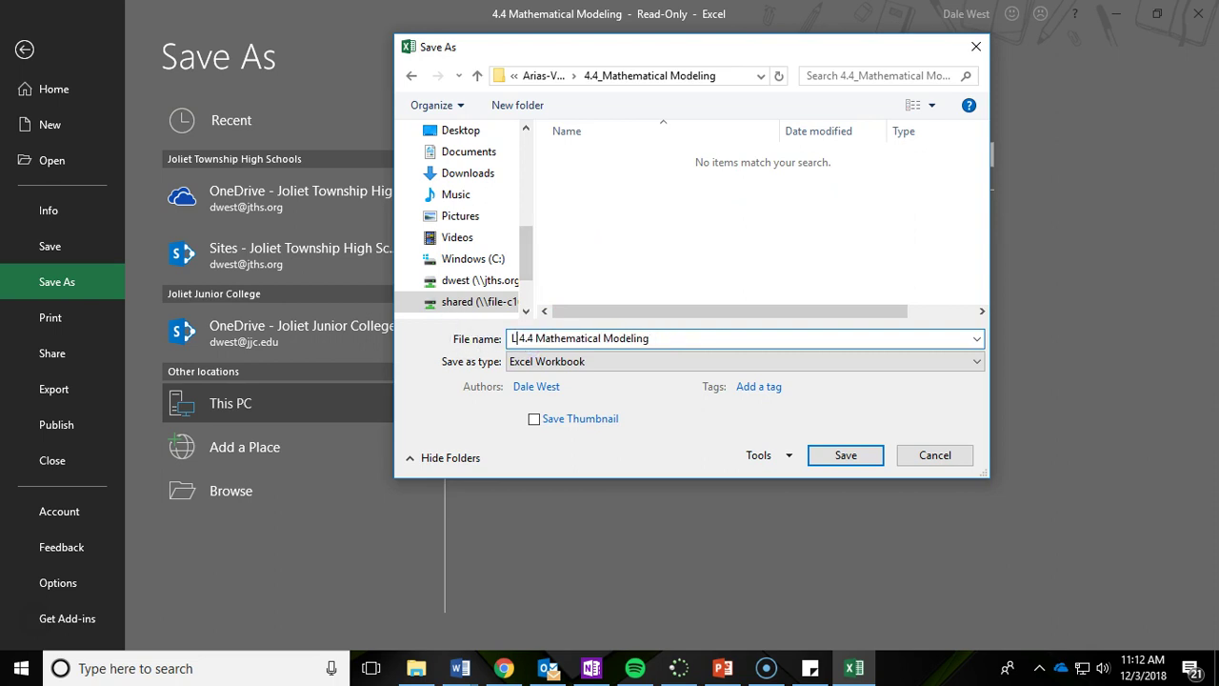
{"action": "type", "text": "Na"}
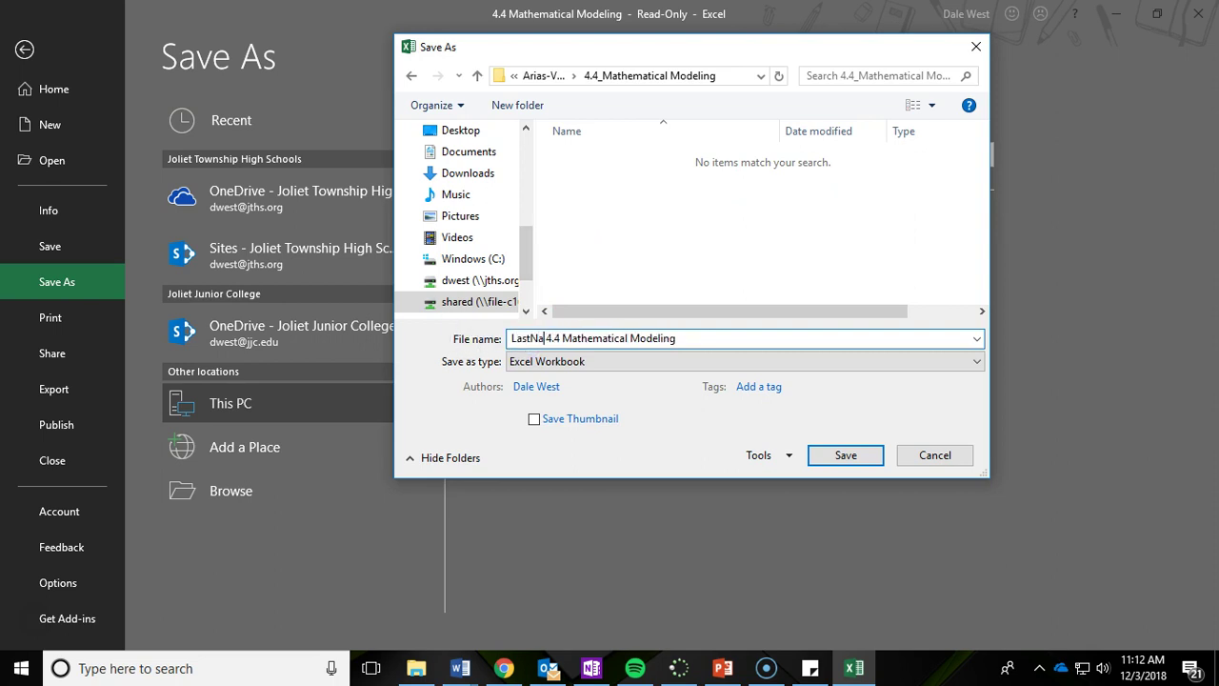
{"action": "type", "text": "me"}
{"action": "type", "text": "_First"}
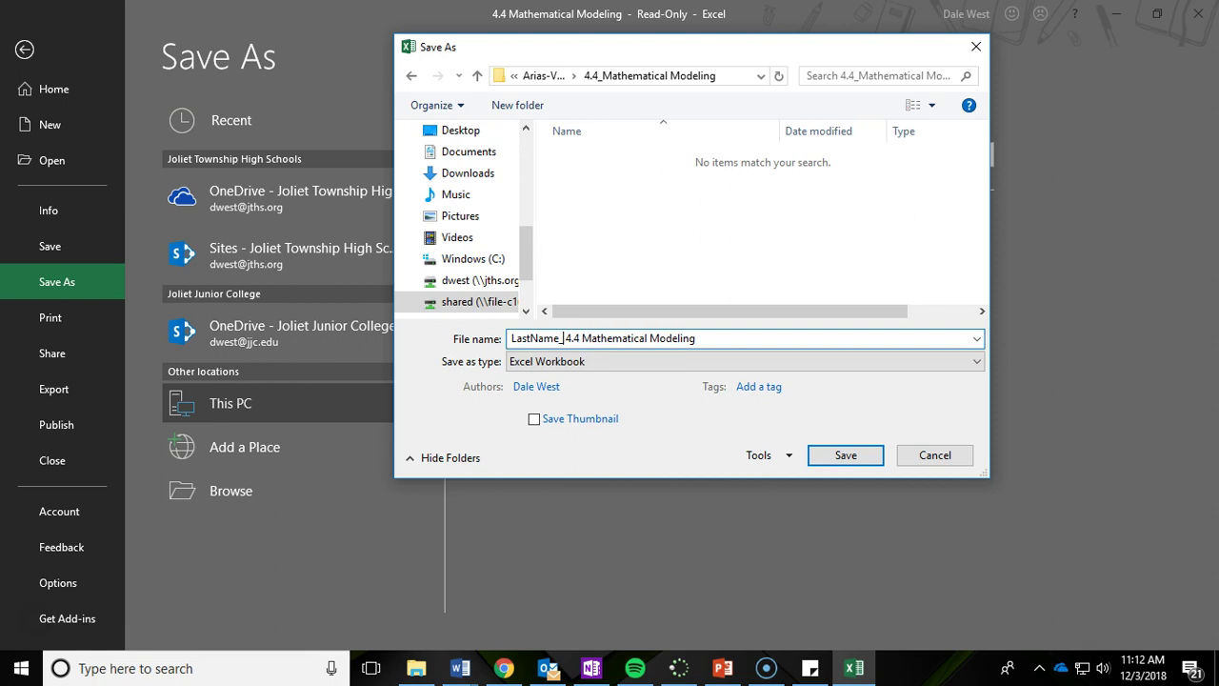
{"action": "type", "text": "Name_"}
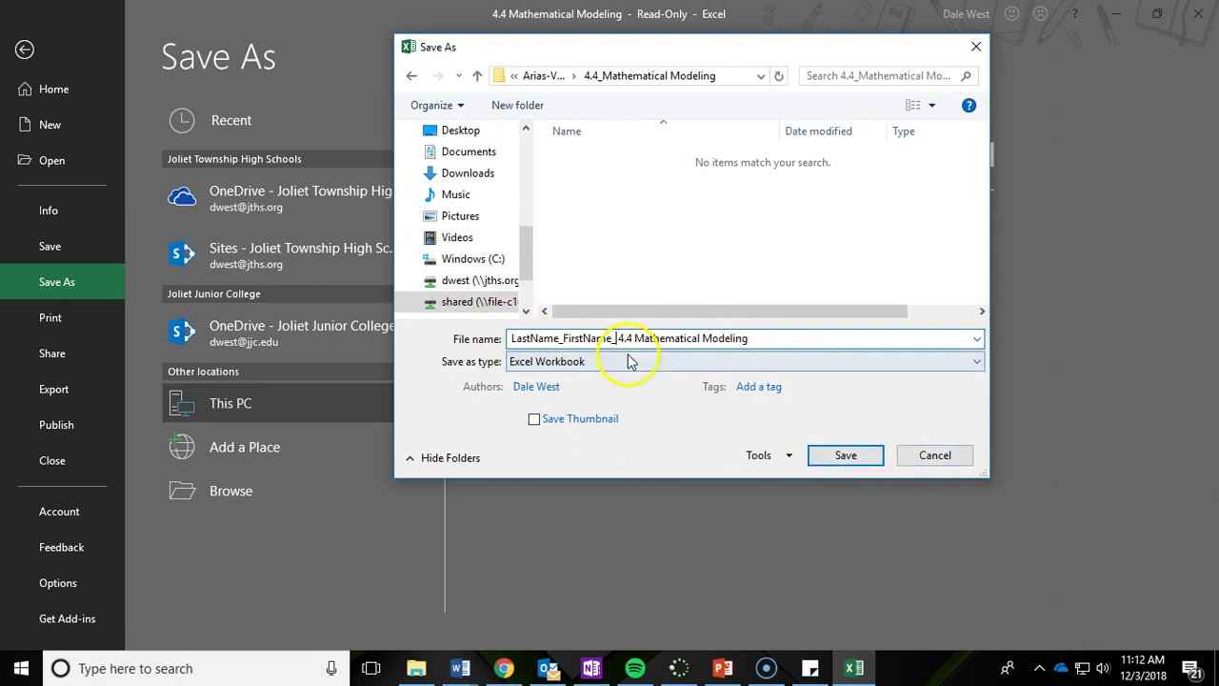
{"action": "left_click", "coordinate": [854, 462]}
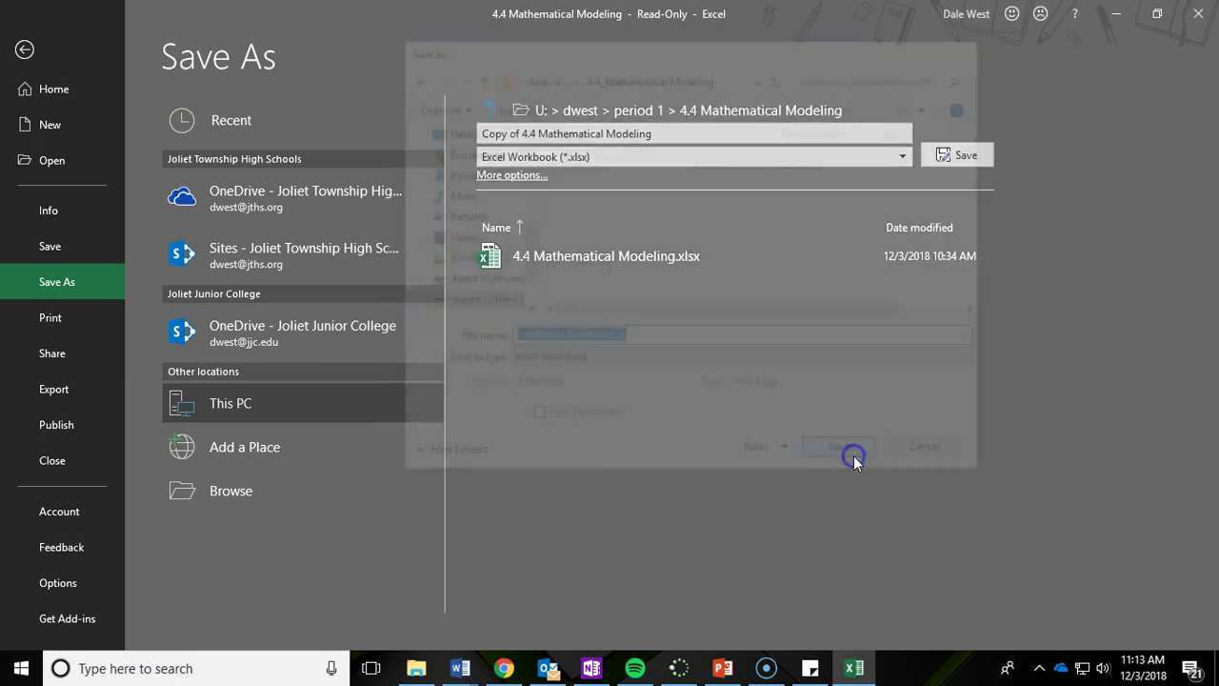
{"action": "left_click", "coordinate": [810, 666]}
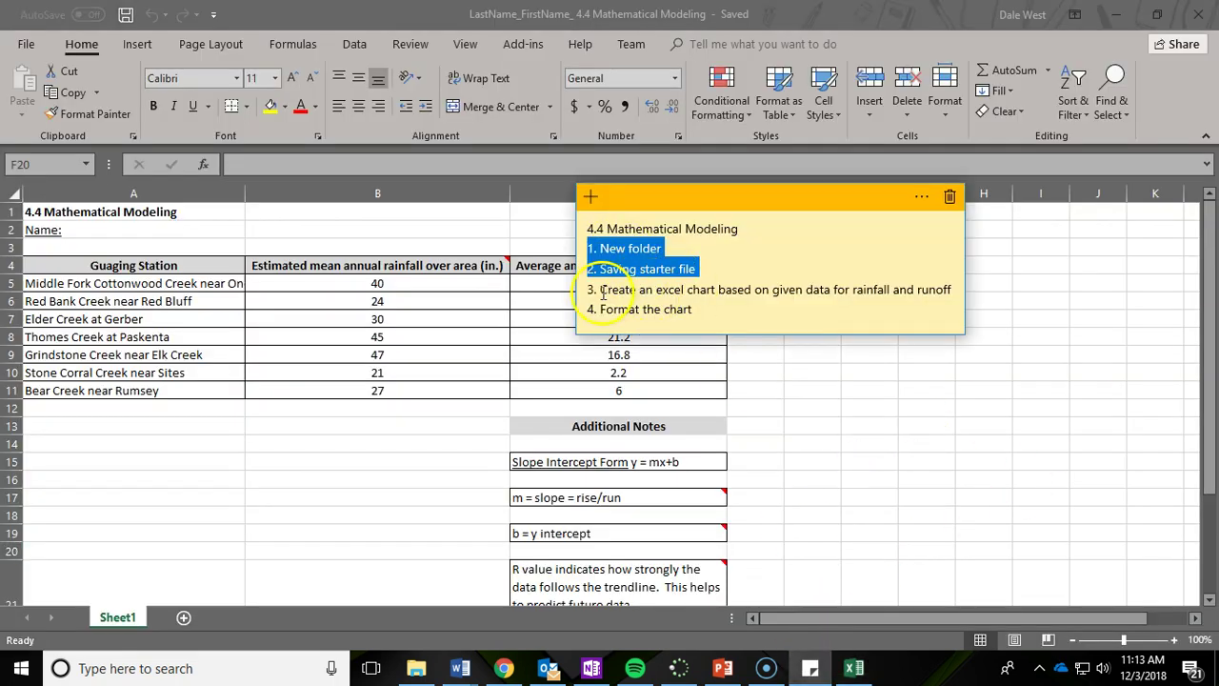
{"action": "left_click_drag", "start_coordinate": [600, 290], "coordinate": [951, 298]}
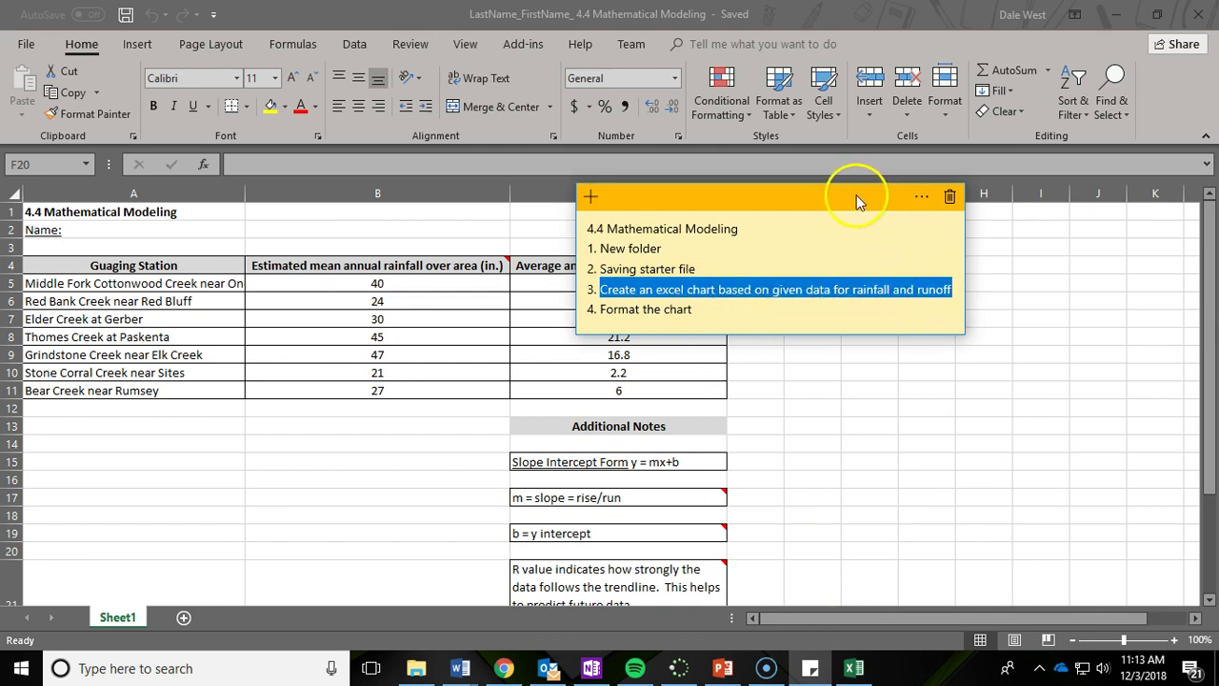
{"action": "left_click_drag", "start_coordinate": [857, 200], "coordinate": [1218, 152]}
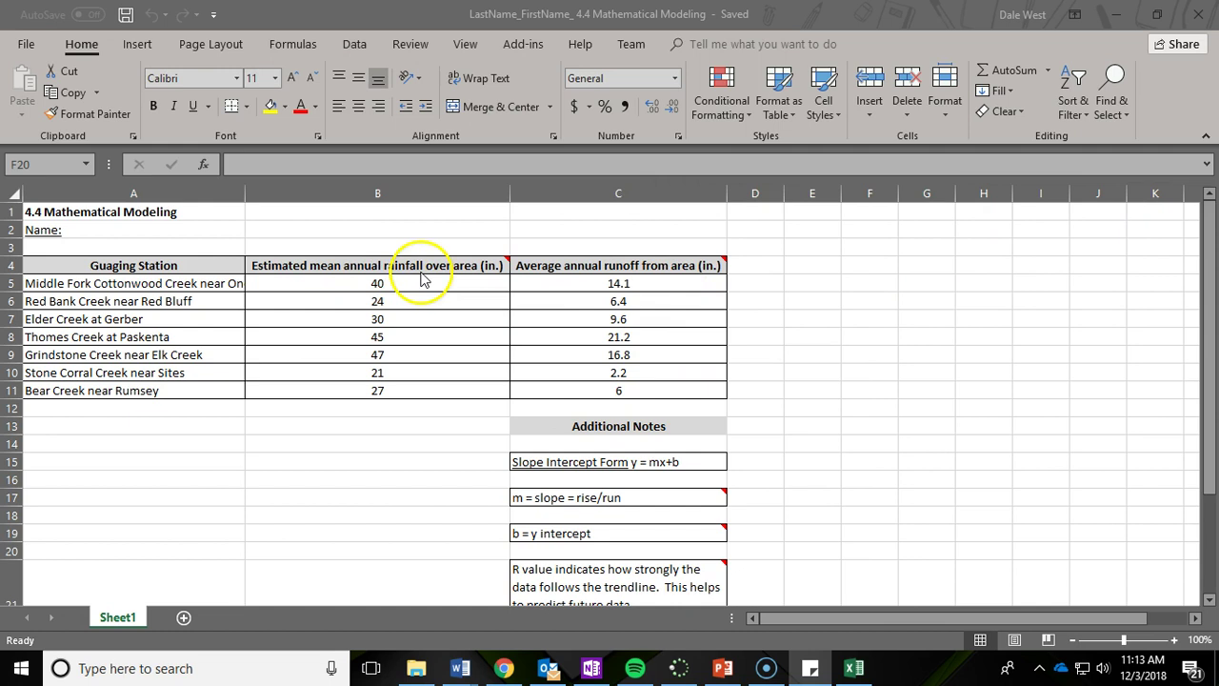
- Enter the student's name after 'Name:' in cell A2
{"action": "left_click", "coordinate": [82, 231]}
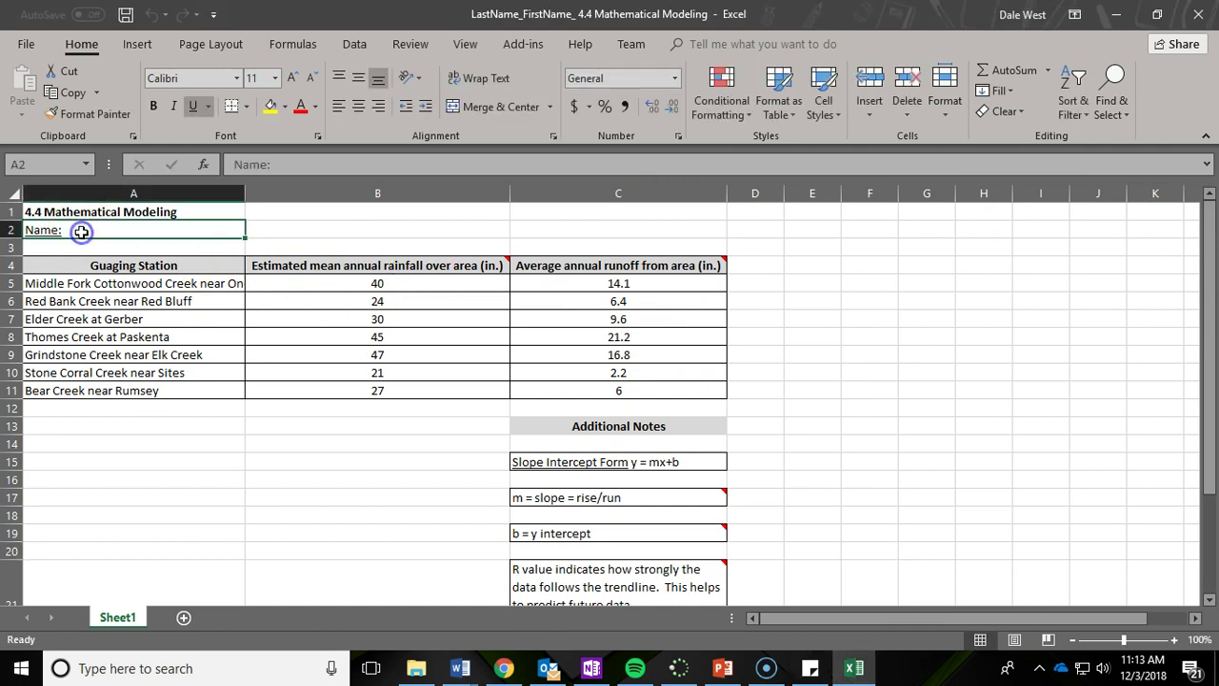
{"action": "double_click", "coordinate": [82, 230]}
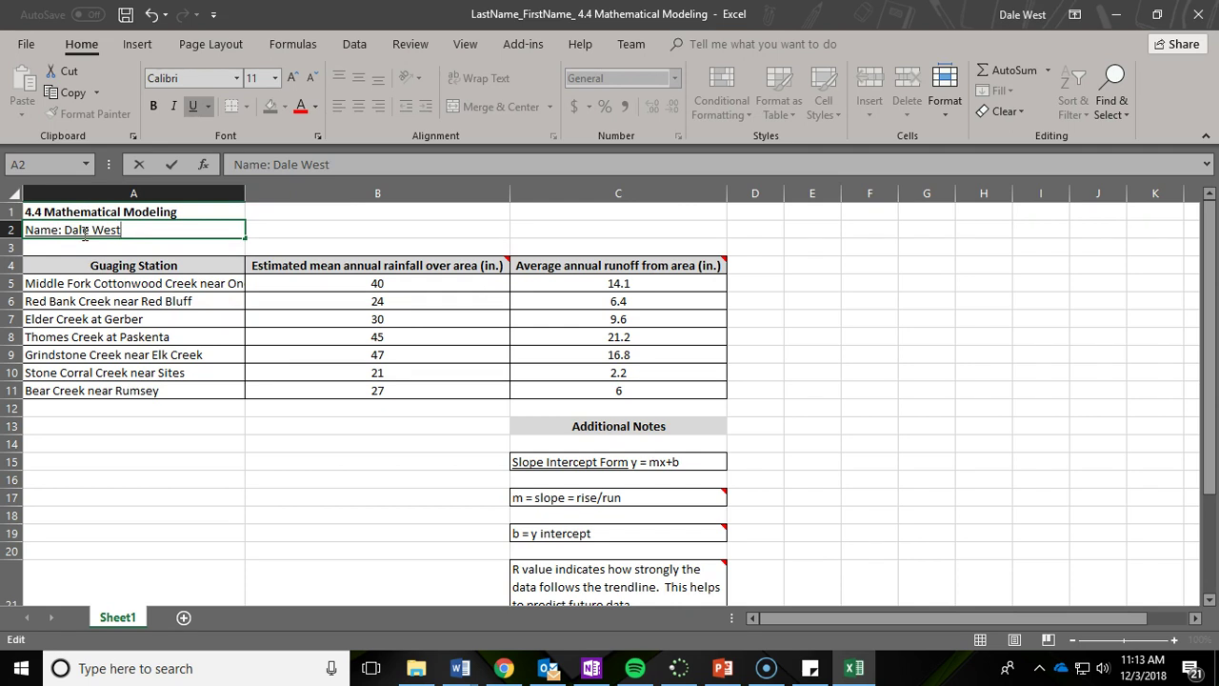
{"action": "left_click", "coordinate": [256, 424]}
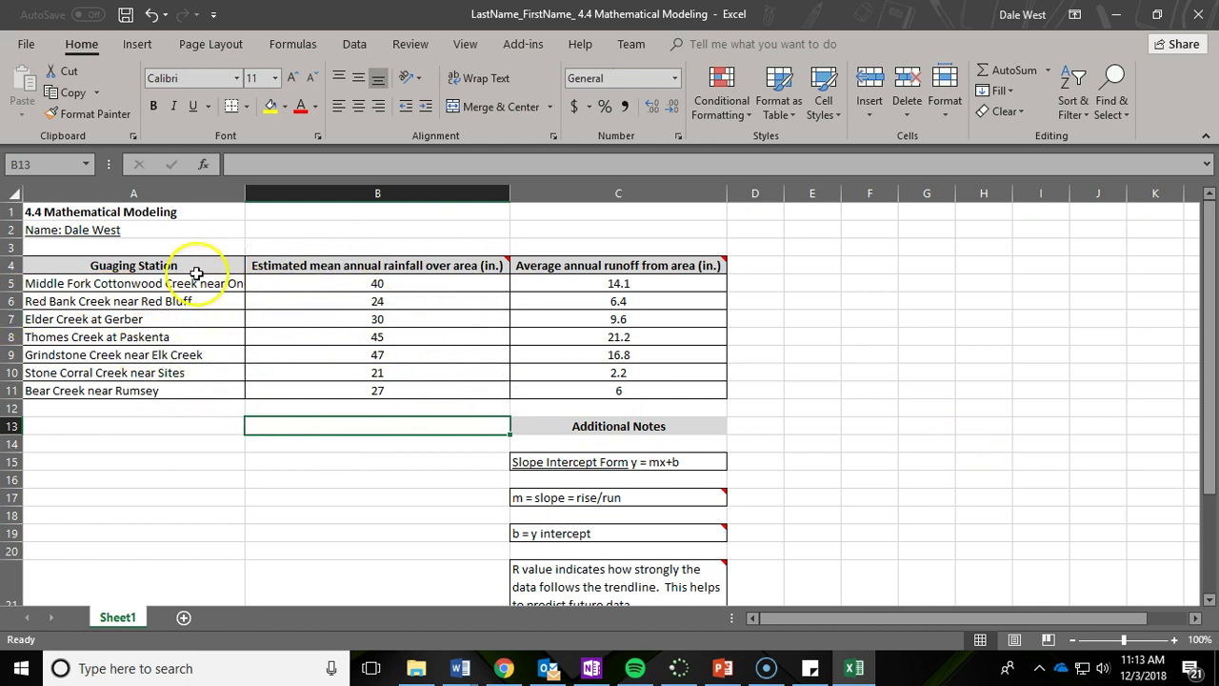
{"action": "left_click_drag", "start_coordinate": [181, 262], "coordinate": [196, 387]}
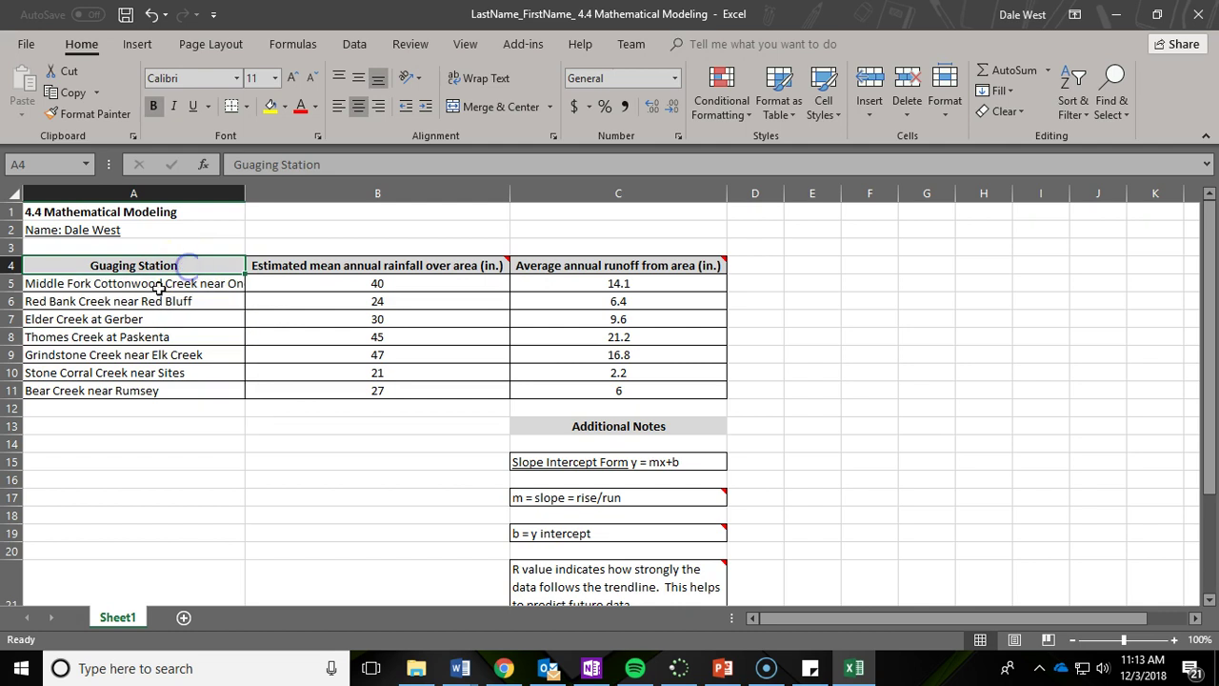
{"action": "left_click", "coordinate": [160, 285]}
{"action": "left_click", "coordinate": [167, 303]}
{"action": "left_click", "coordinate": [165, 321]}
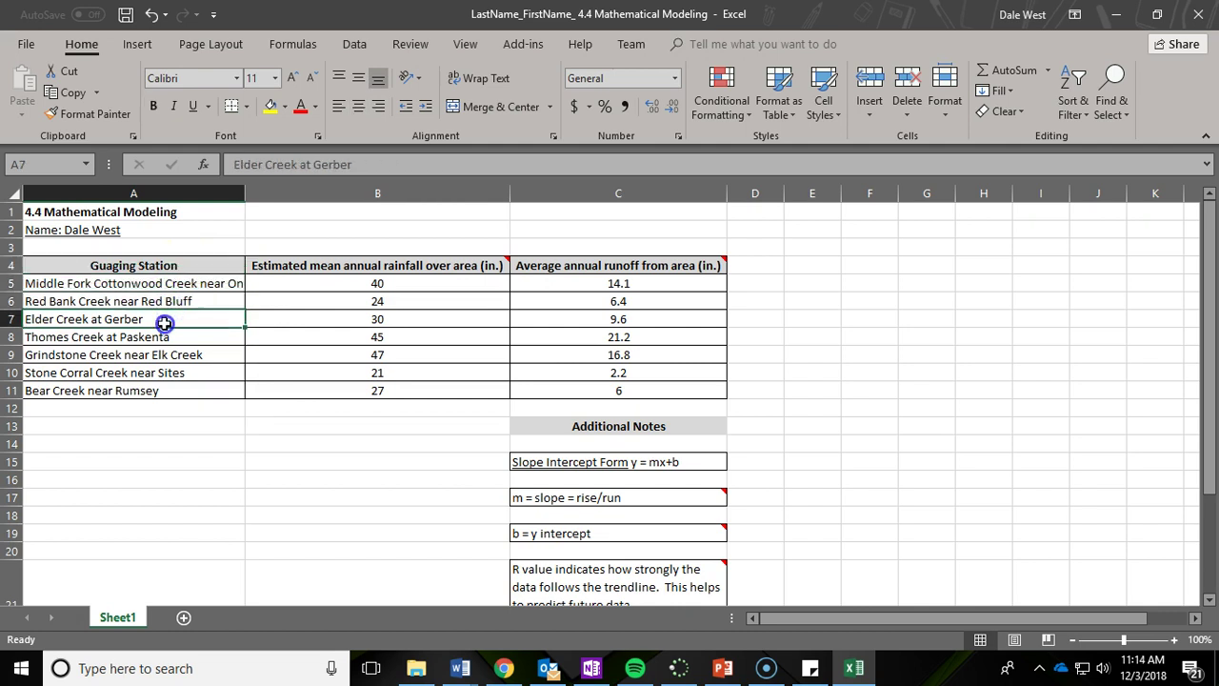
{"action": "left_click_drag", "start_coordinate": [285, 267], "coordinate": [307, 386]}
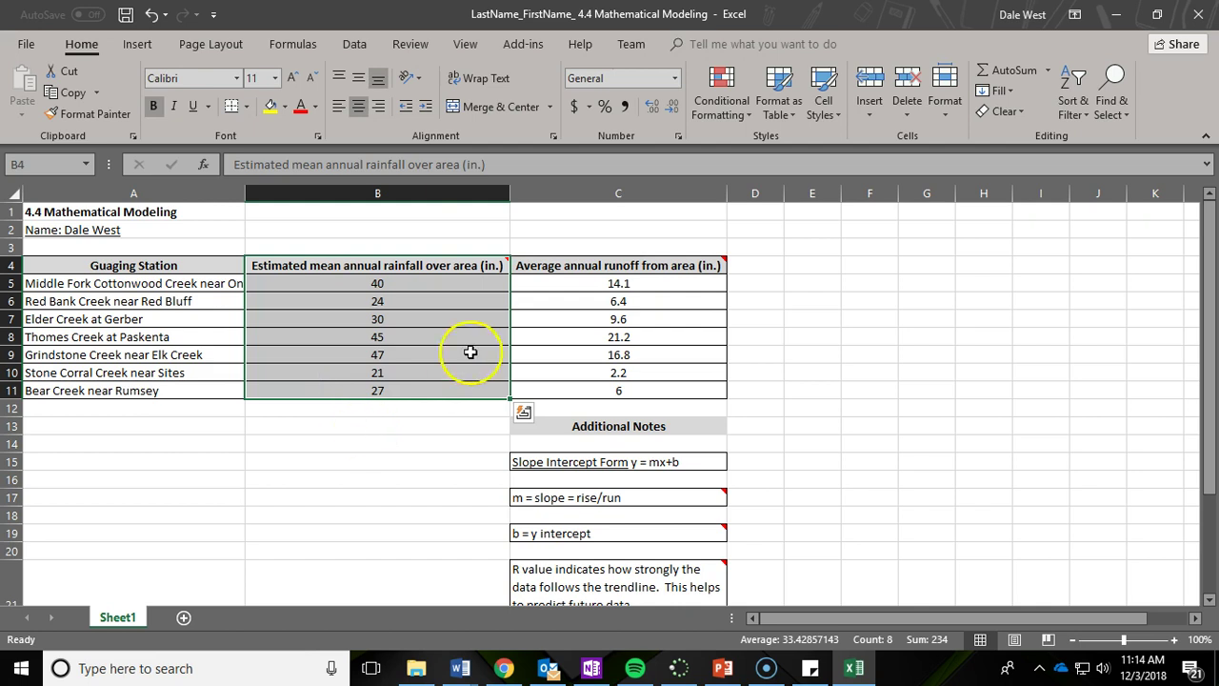
{"action": "mouse_move", "coordinate": [453, 264]}
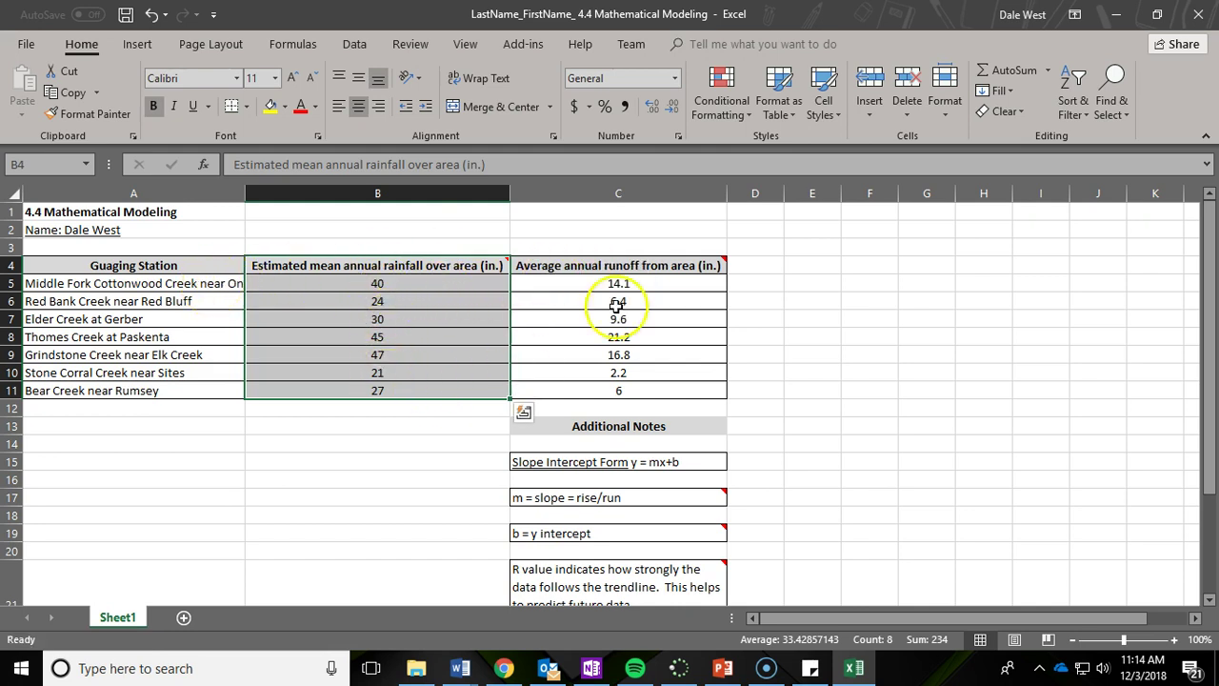
{"action": "left_click_drag", "start_coordinate": [599, 267], "coordinate": [609, 389]}
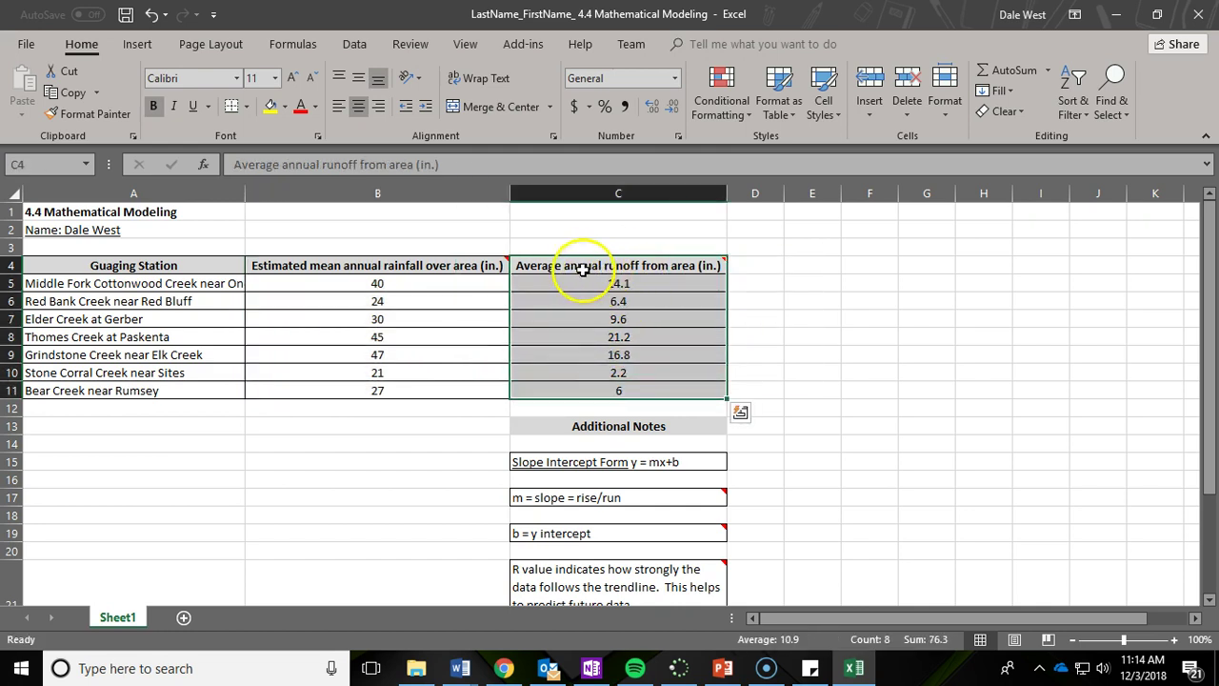
{"action": "mouse_move", "coordinate": [645, 271]}
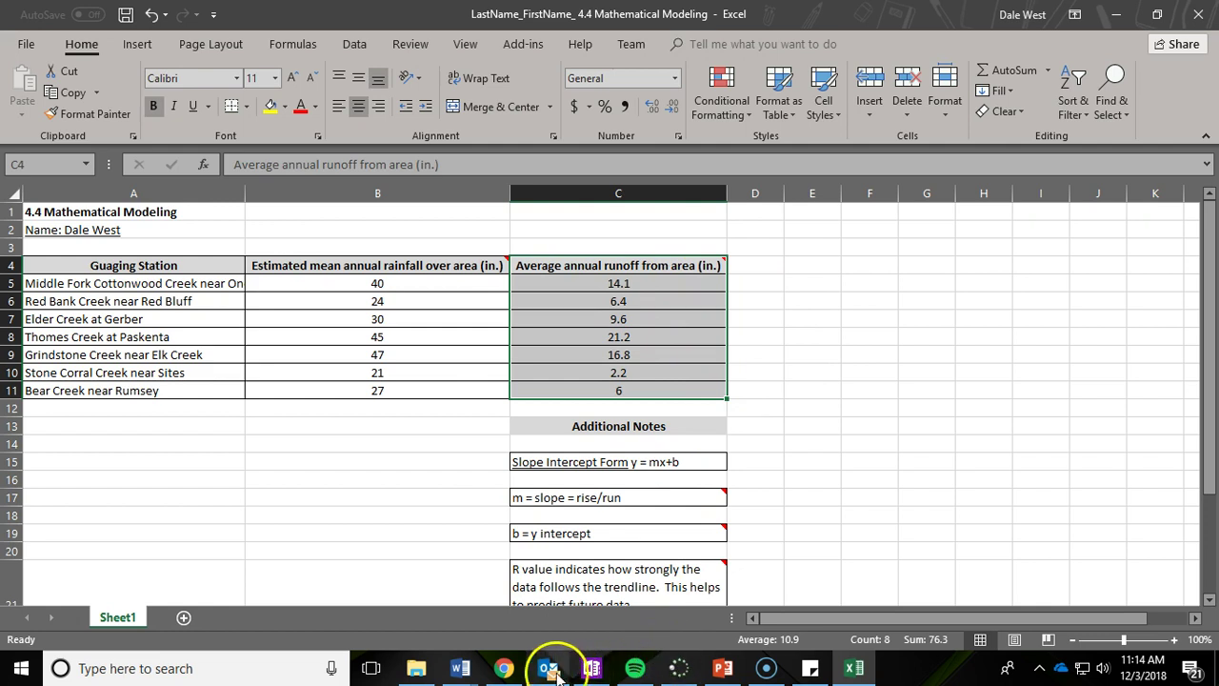
{"action": "left_click", "coordinate": [502, 668]}
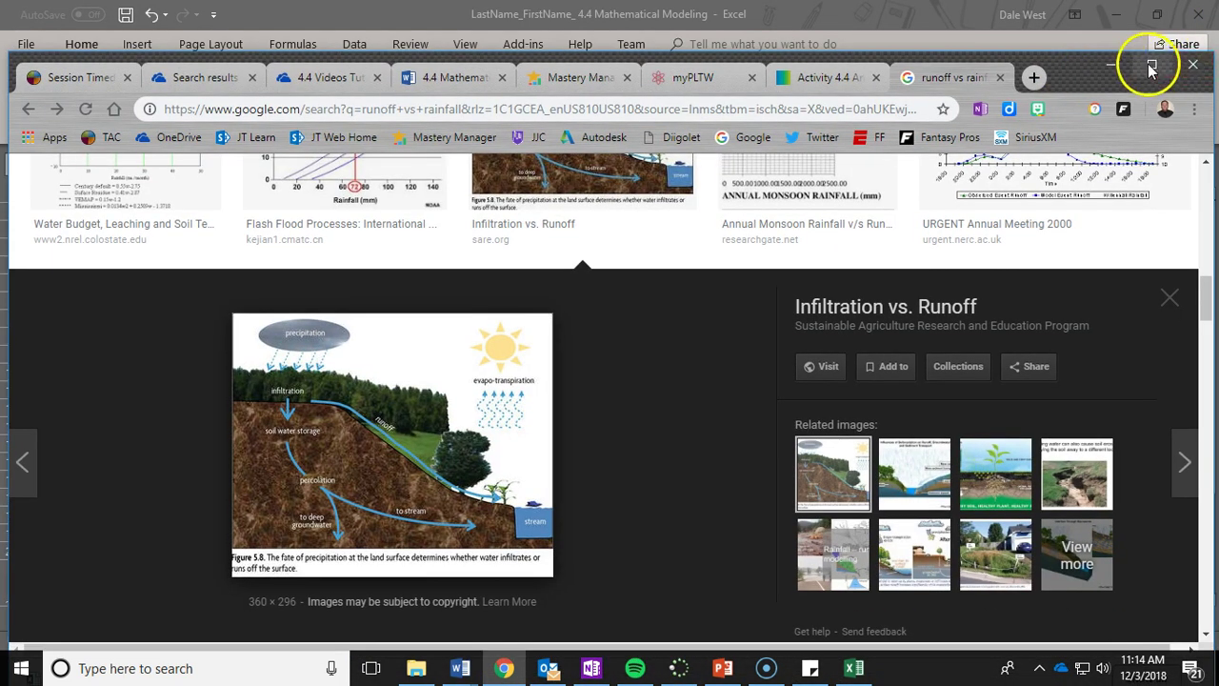
{"action": "left_click", "coordinate": [1151, 54]}
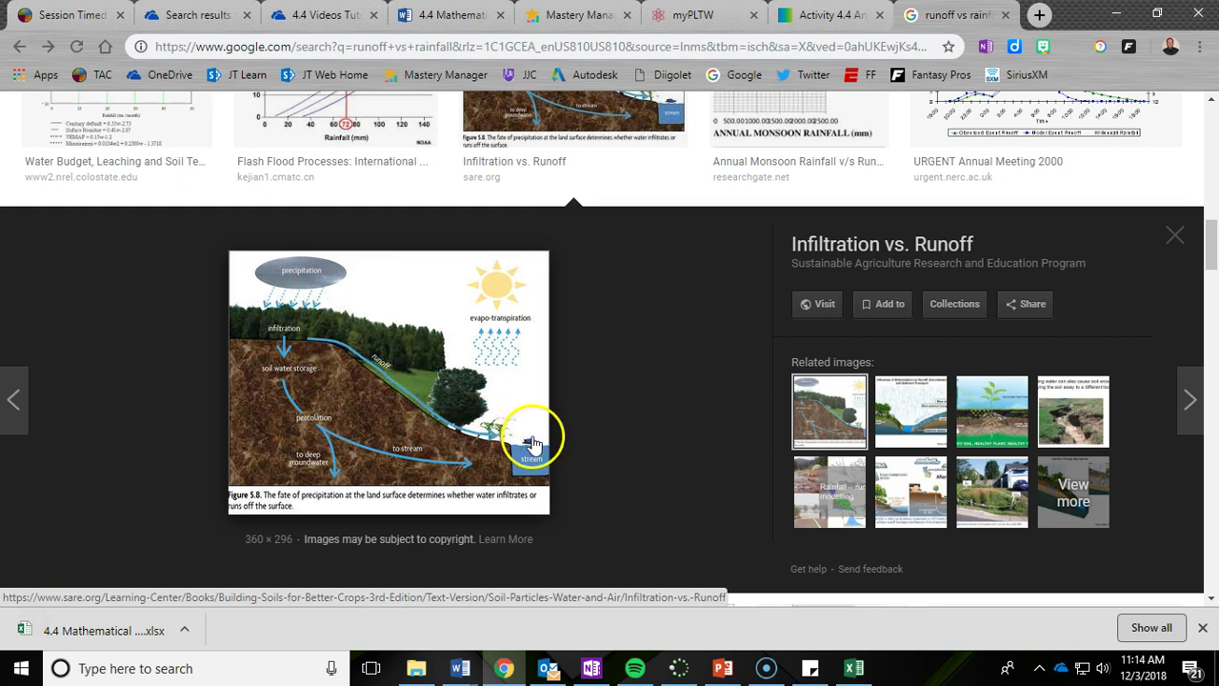
{"action": "left_click", "coordinate": [1156, 13]}
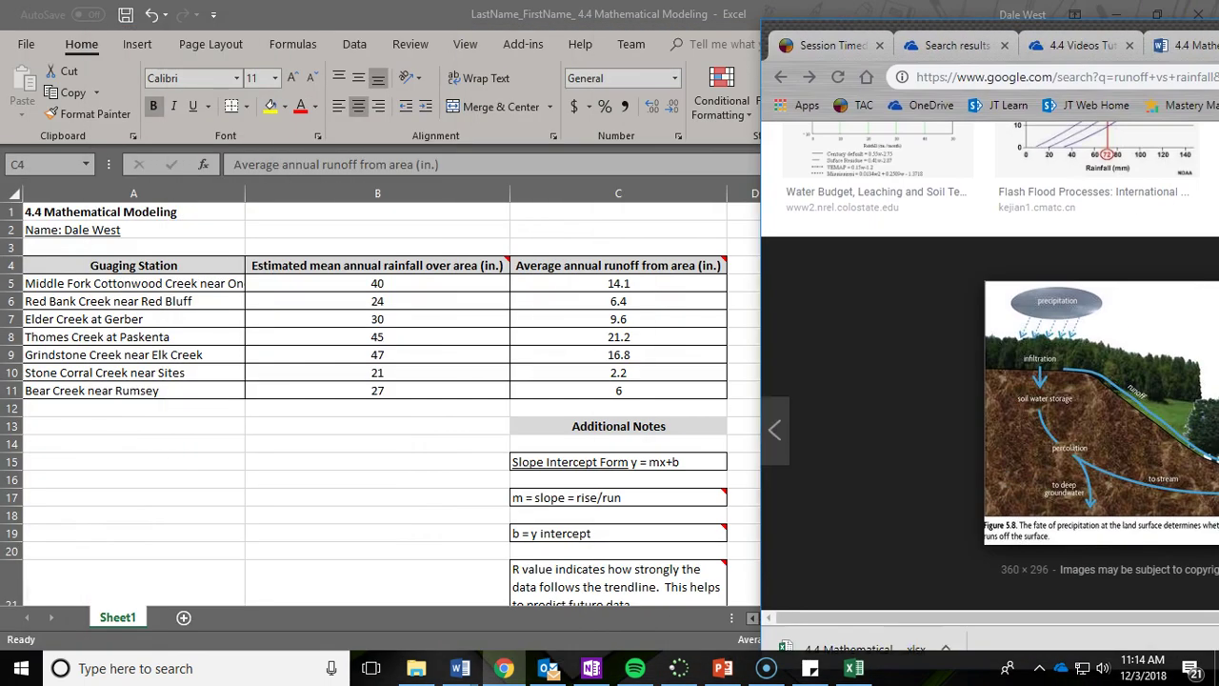
{"action": "left_click_drag", "start_coordinate": [771, 31], "coordinate": [1207, 31]}
{"action": "left_click", "coordinate": [1176, 134]}
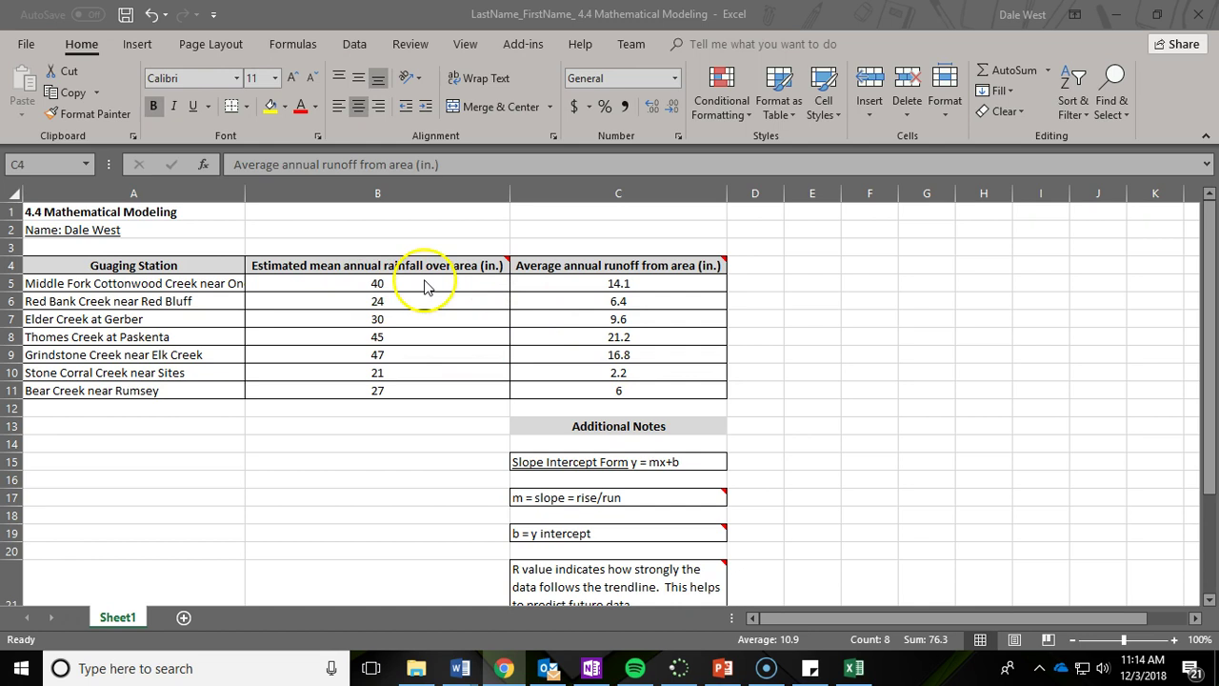
- Select B5:C11 and insert a markers-only Scatter chart of runoff against rainfall
{"action": "left_click", "coordinate": [383, 281]}
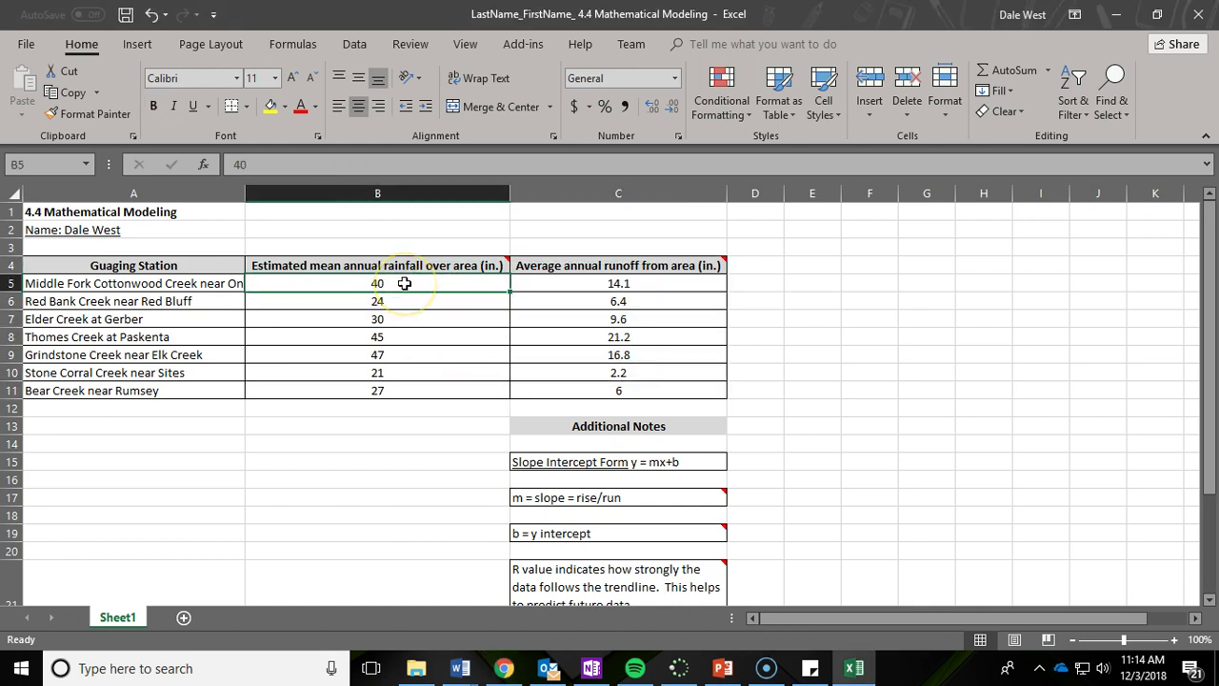
{"action": "left_click_drag", "start_coordinate": [405, 283], "coordinate": [578, 395]}
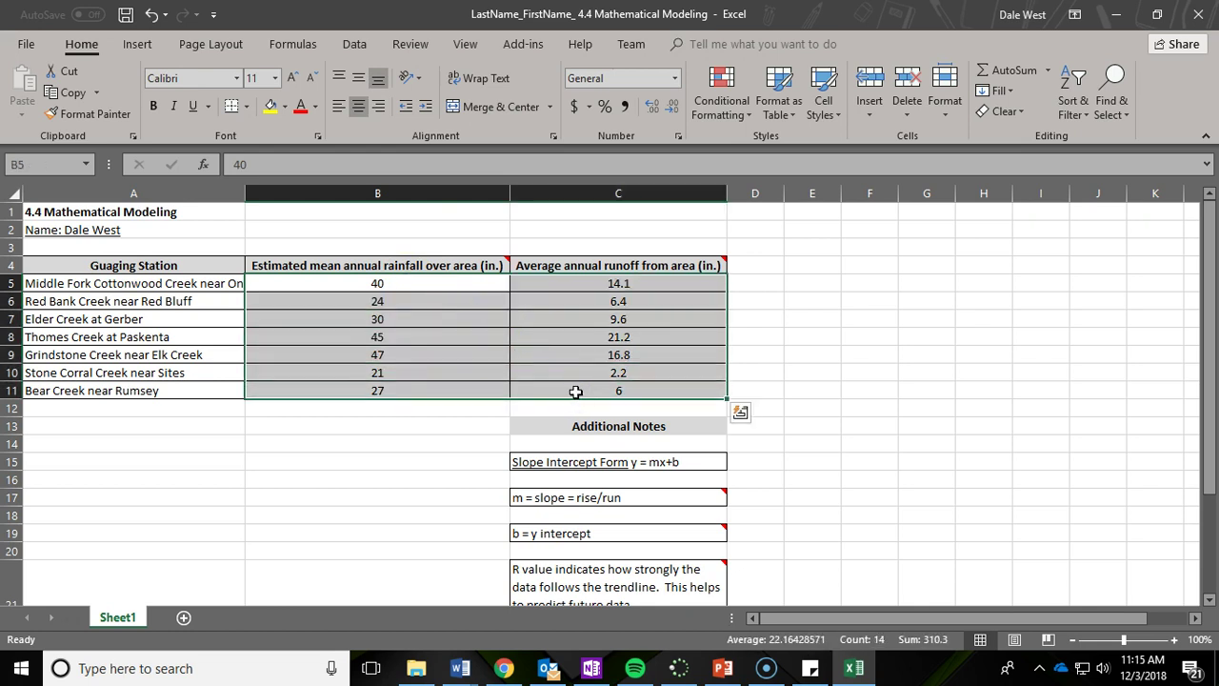
{"action": "left_click", "coordinate": [141, 44]}
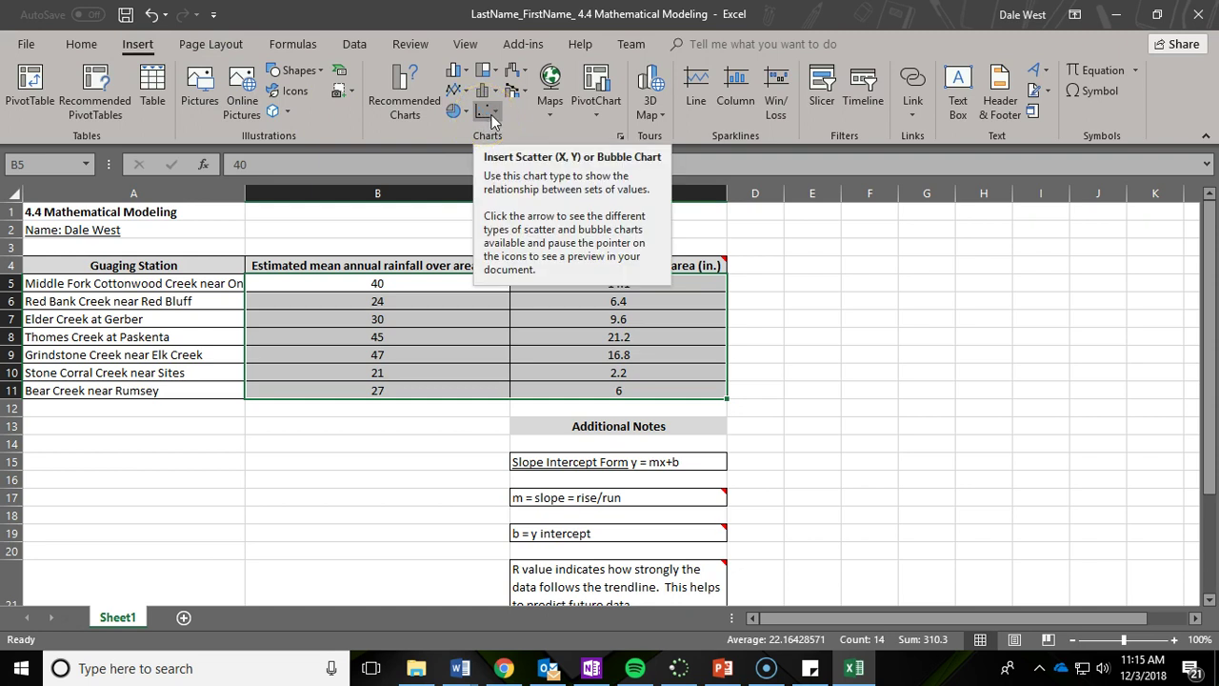
{"action": "left_click", "coordinate": [491, 111]}
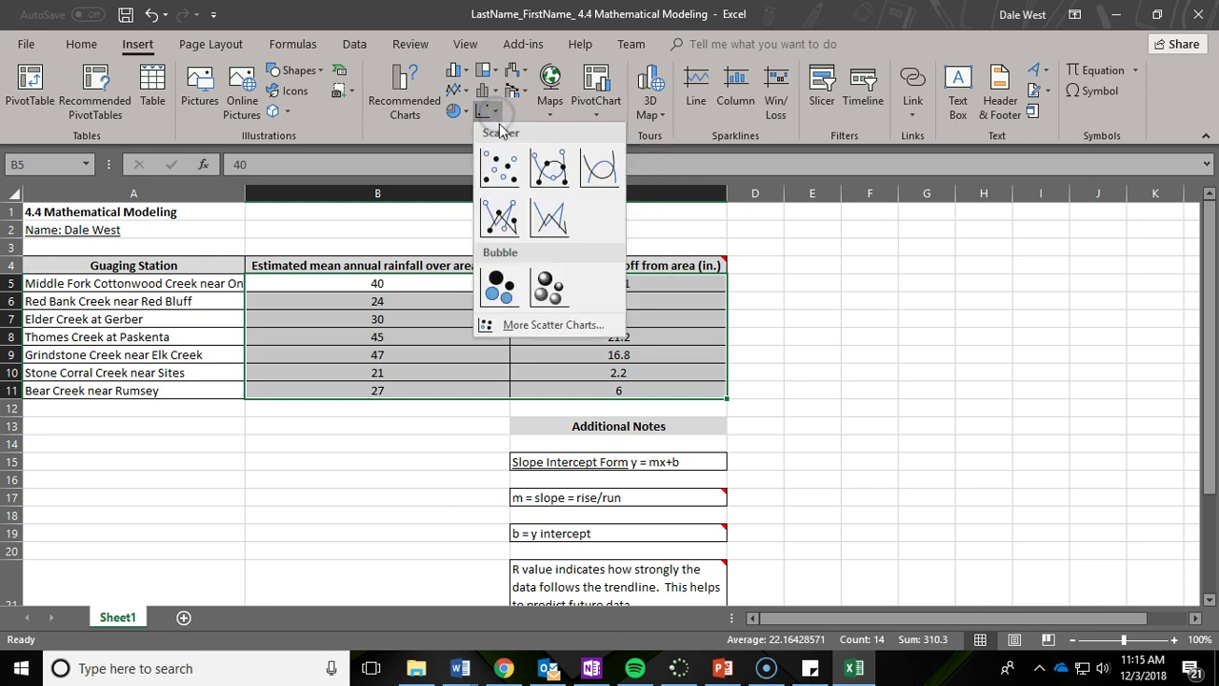
{"action": "left_click", "coordinate": [507, 166]}
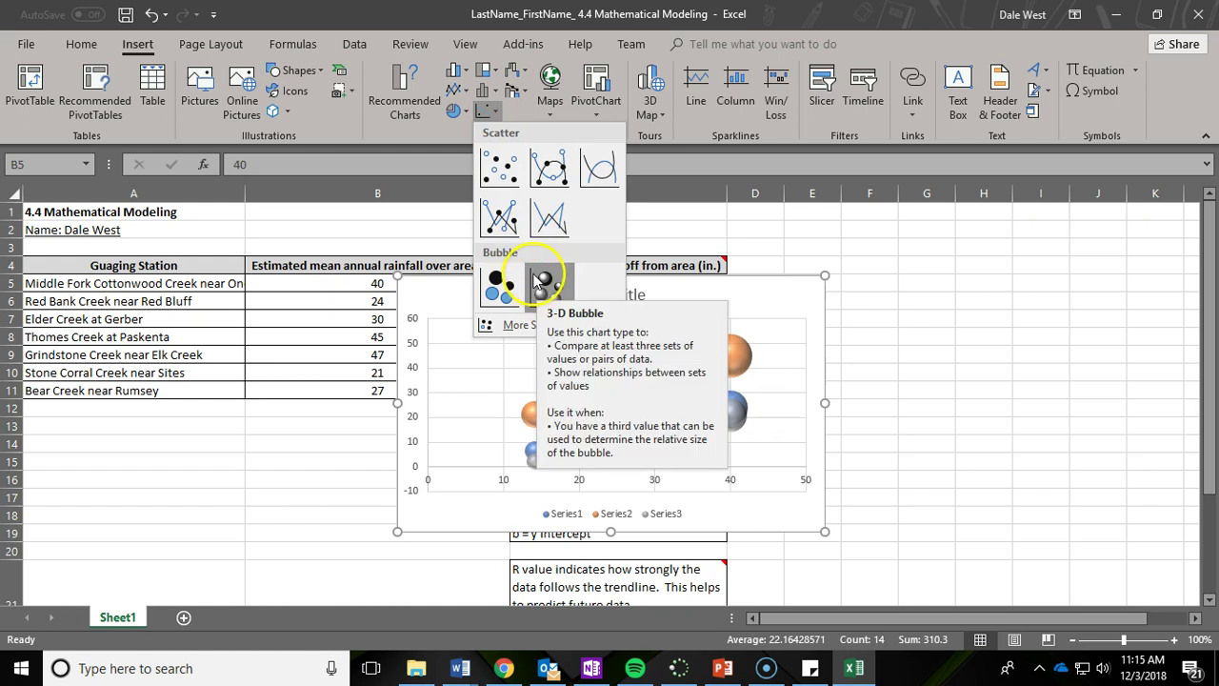
{"action": "left_click", "coordinate": [496, 169]}
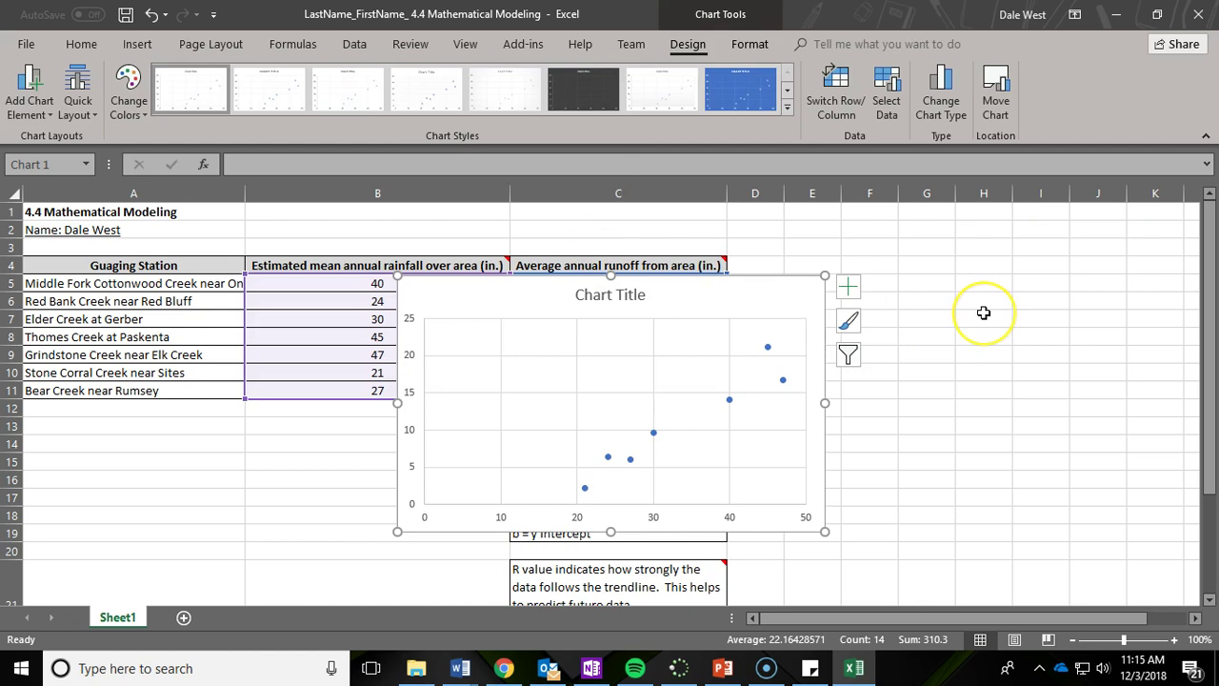
- Move the chart below the data table into rows 12–23 and widen it
{"action": "scroll", "coordinate": [984, 313], "scroll_direction": "down", "scroll_amount": 1}
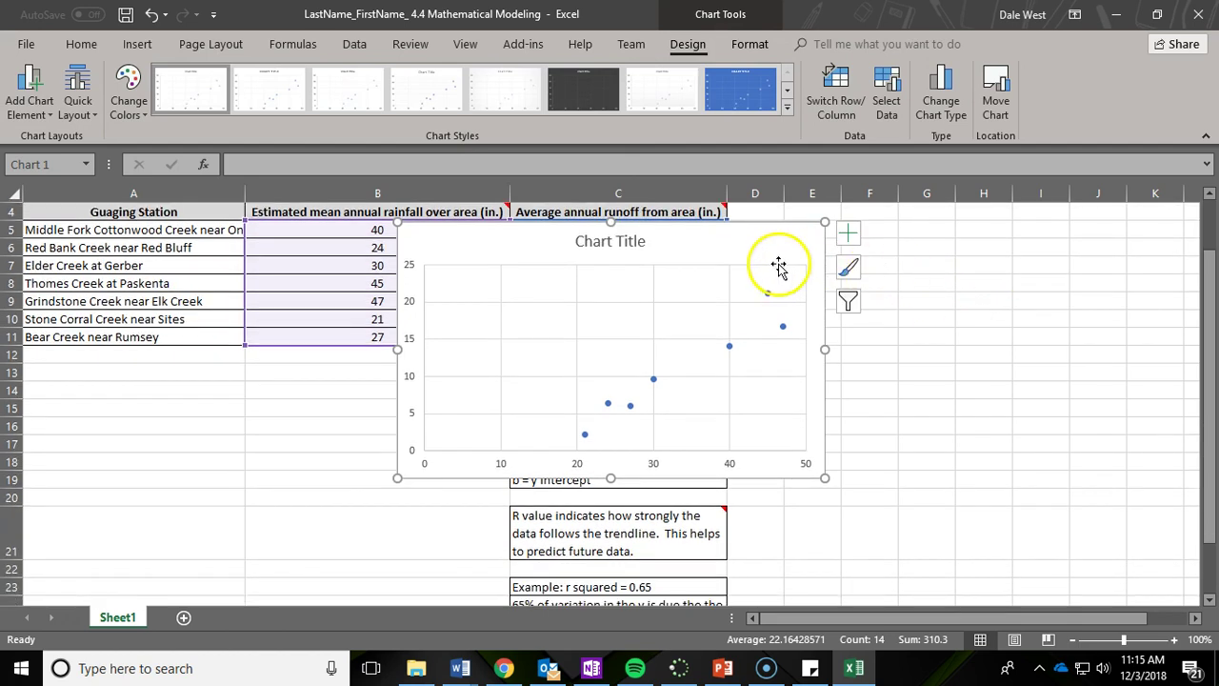
{"action": "left_click", "coordinate": [778, 221]}
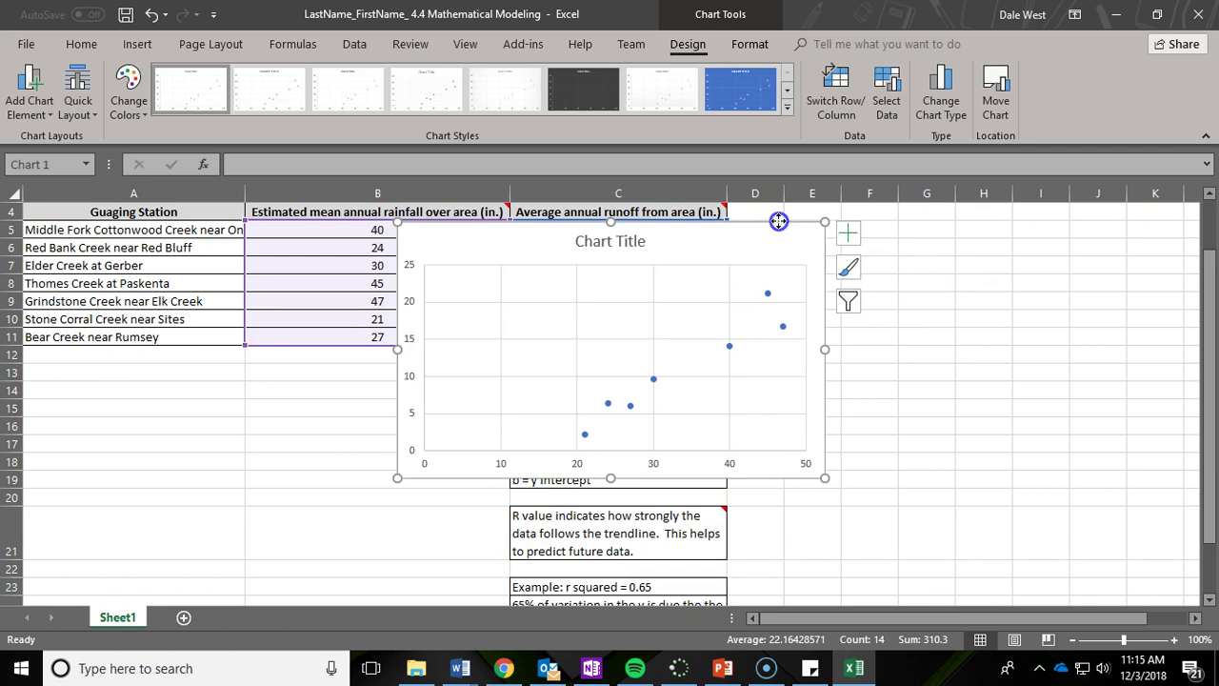
{"action": "left_click_drag", "start_coordinate": [778, 221], "coordinate": [408, 351]}
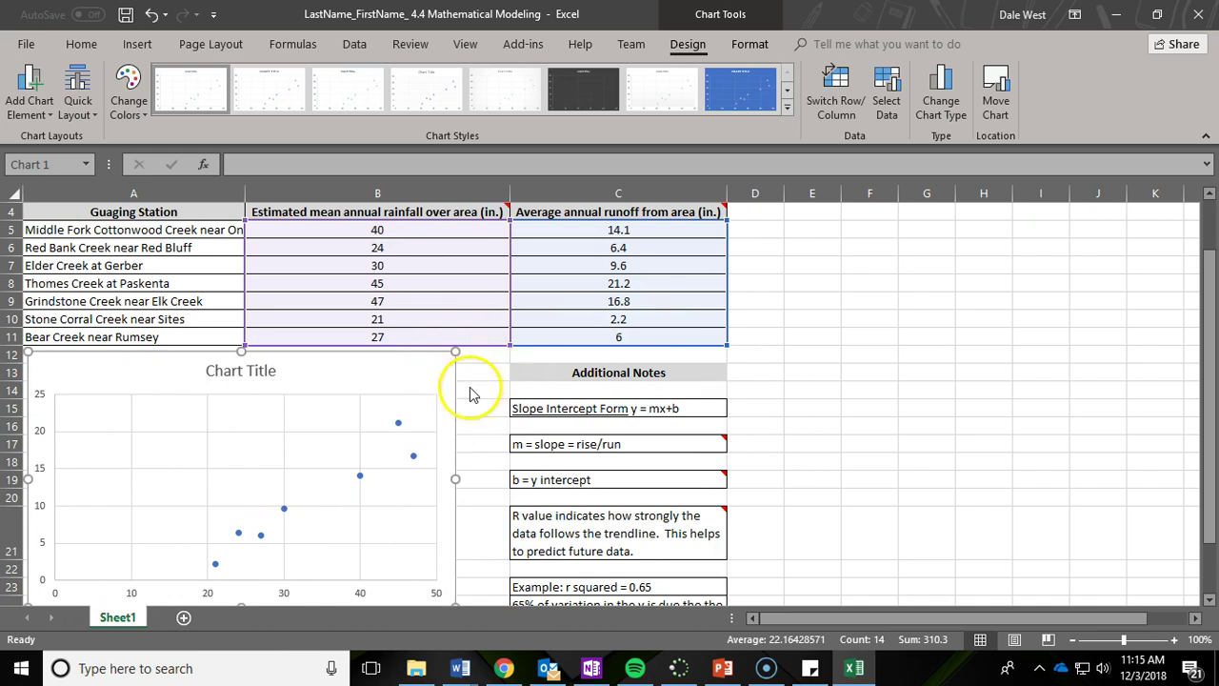
{"action": "scroll", "coordinate": [468, 391], "scroll_direction": "down", "scroll_amount": 2}
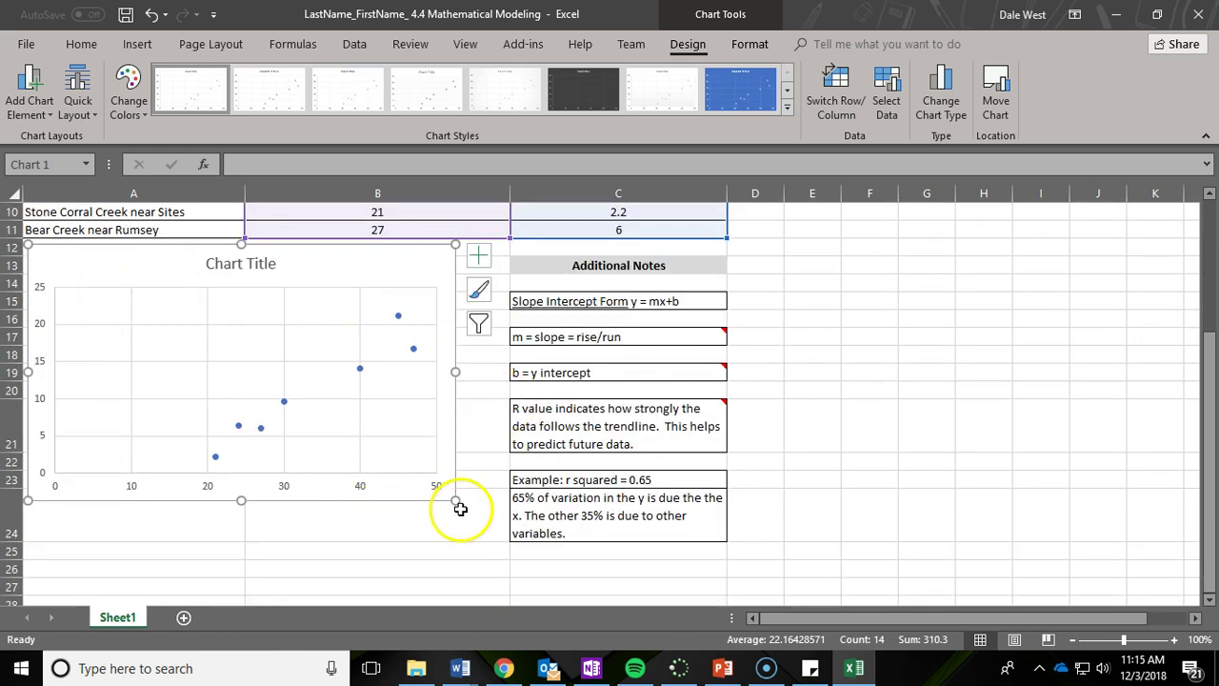
{"action": "left_click_drag", "start_coordinate": [455, 502], "coordinate": [500, 538]}
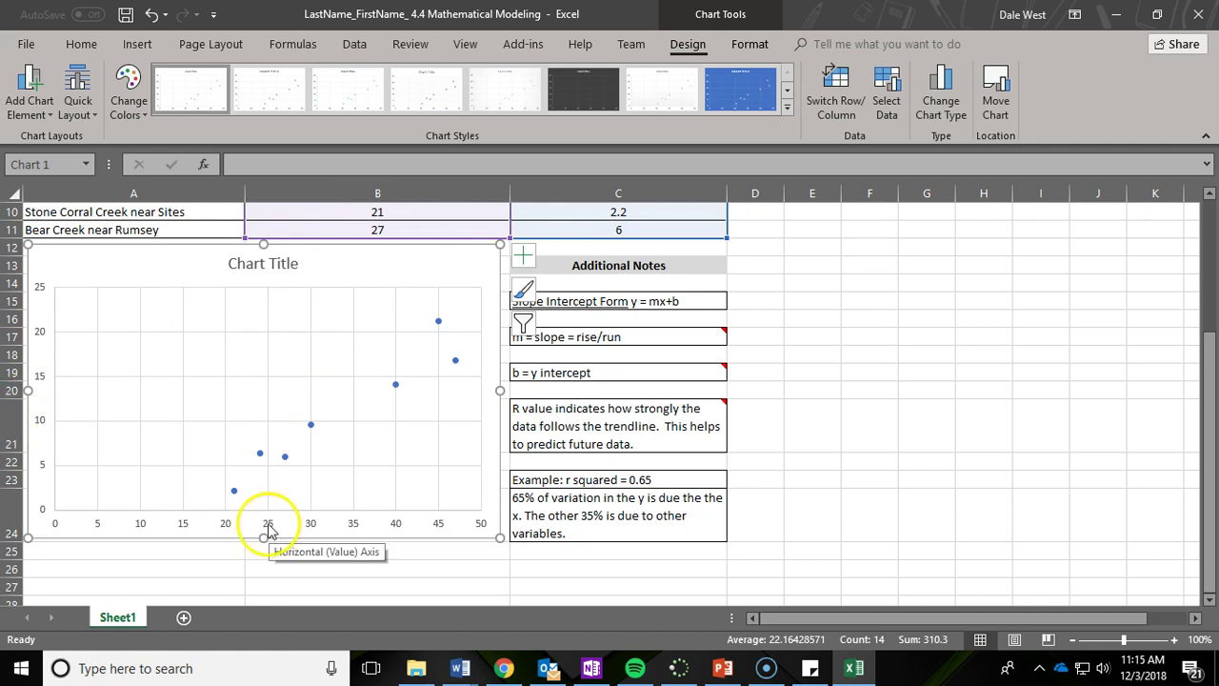
- Replace the 'Chart Title' placeholder with 'Runoff vs. Rainfall'
{"action": "left_click", "coordinate": [275, 267]}
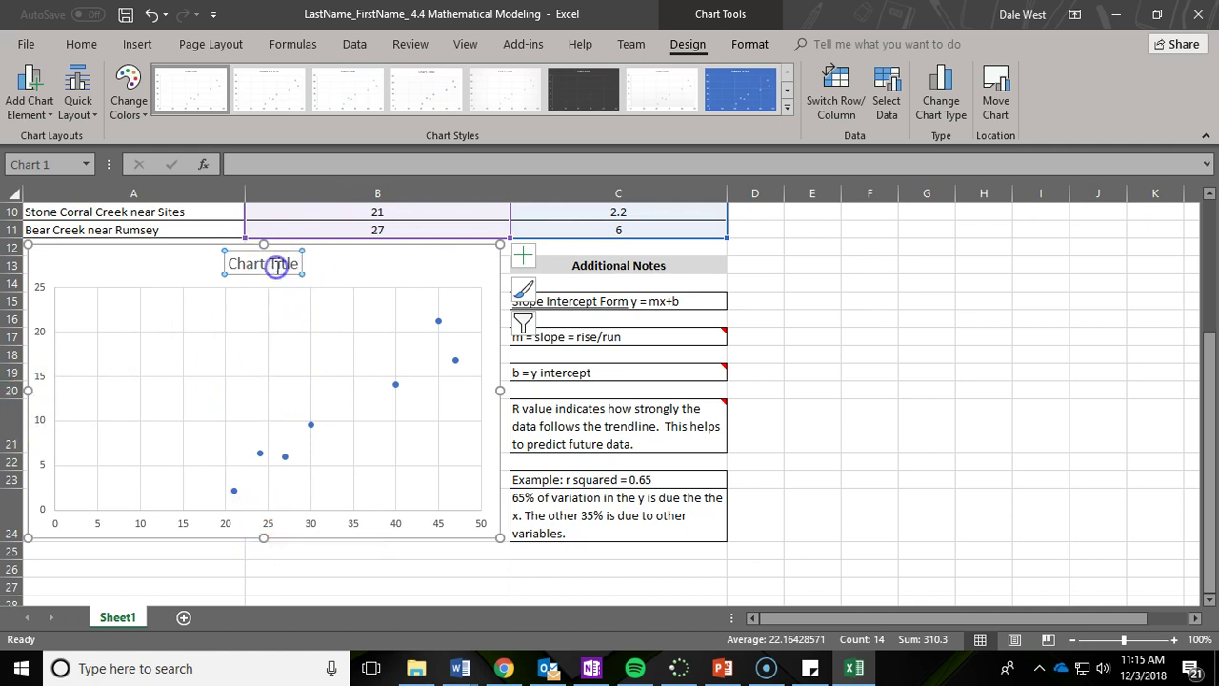
{"action": "left_click_drag", "start_coordinate": [293, 265], "coordinate": [218, 261]}
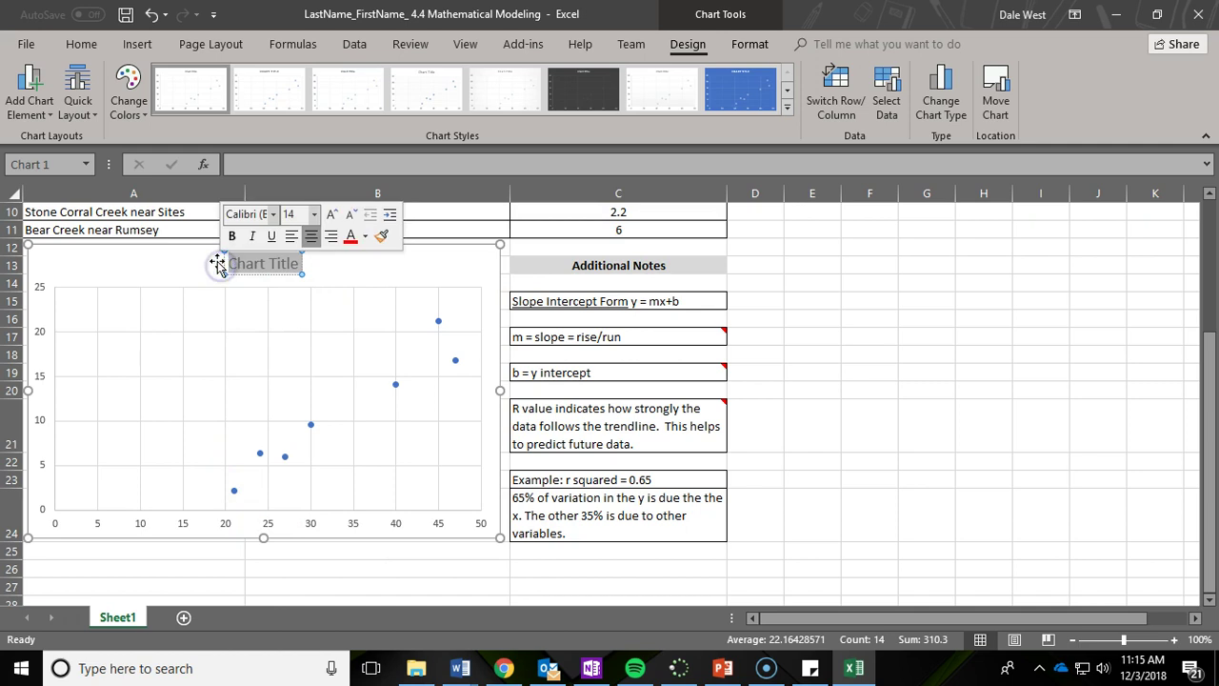
{"action": "type", "text": "Runoff"}
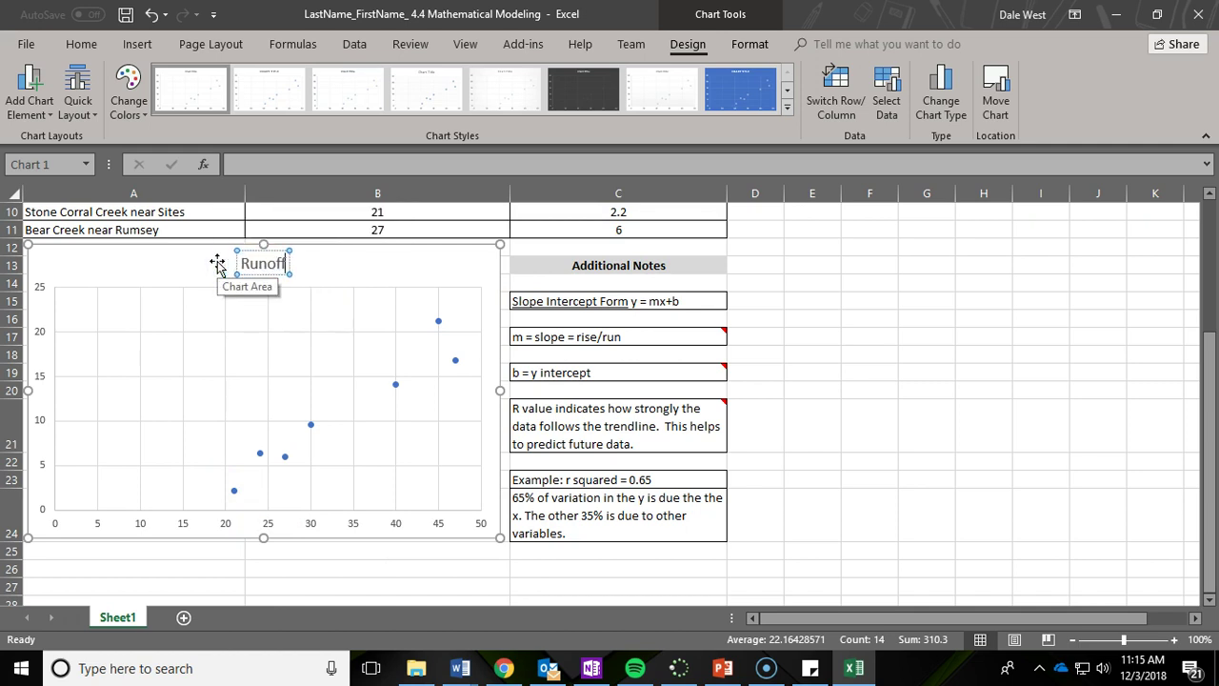
{"action": "type", "text": " vs. Rainfall"}
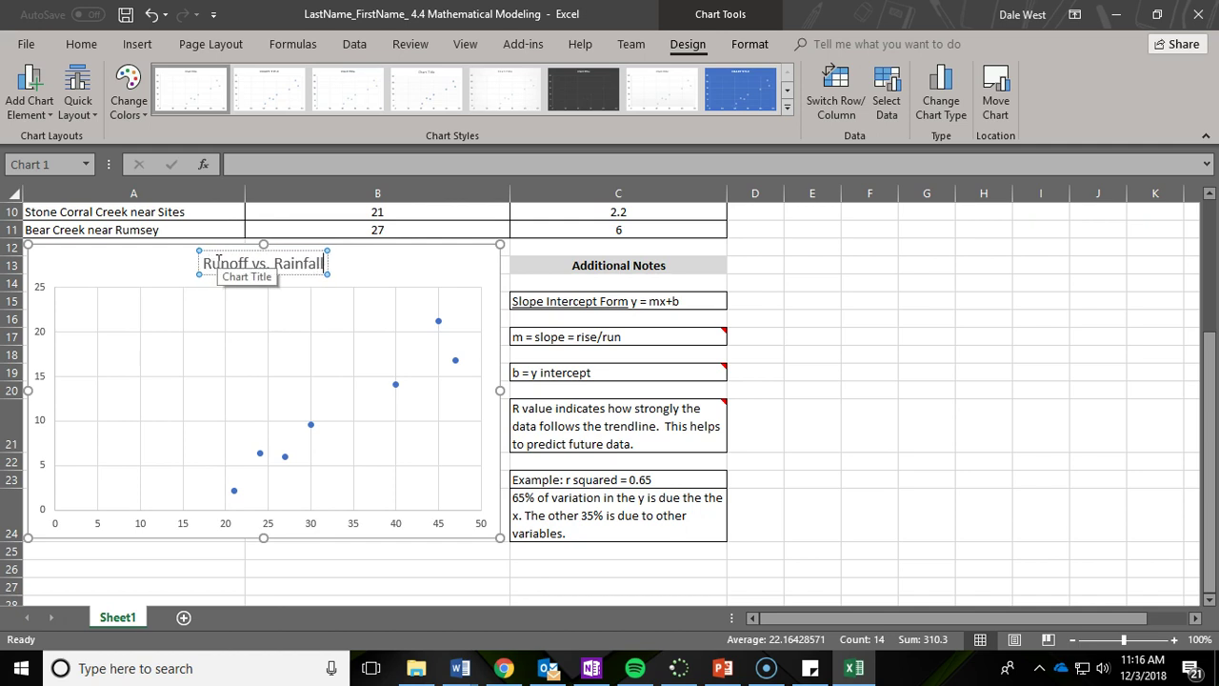
{"action": "left_click", "coordinate": [351, 271]}
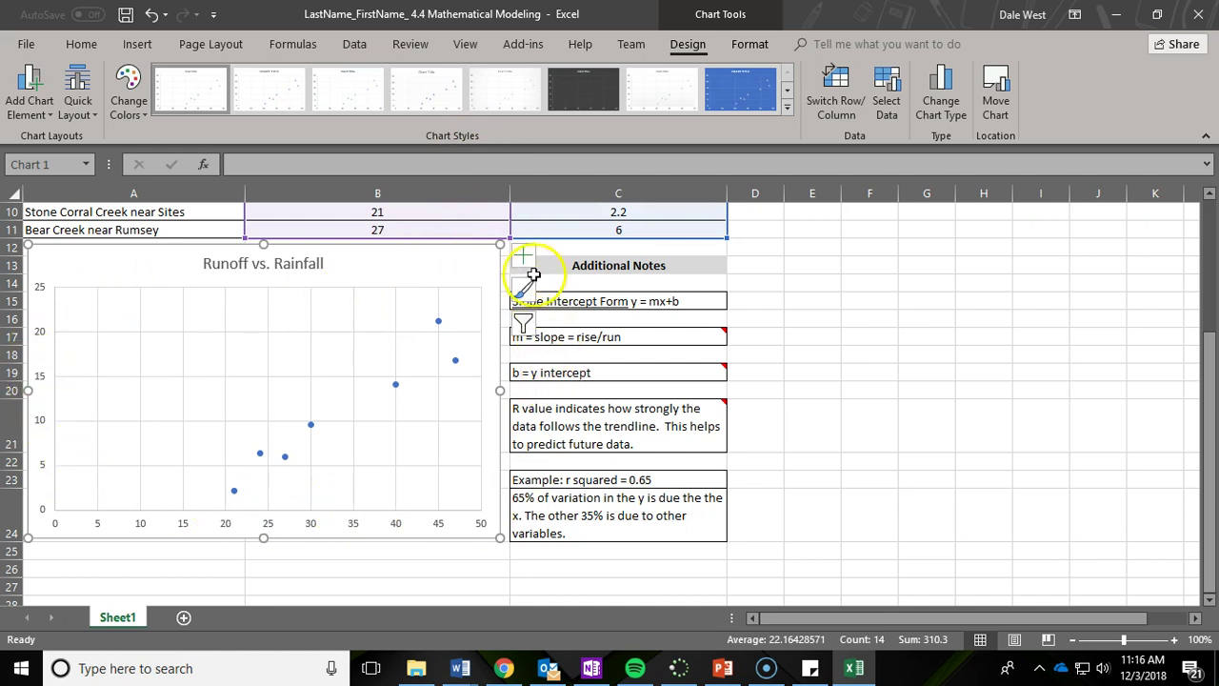
- Add primary horizontal and primary vertical axis titles to the chart
{"action": "left_click", "coordinate": [29, 116]}
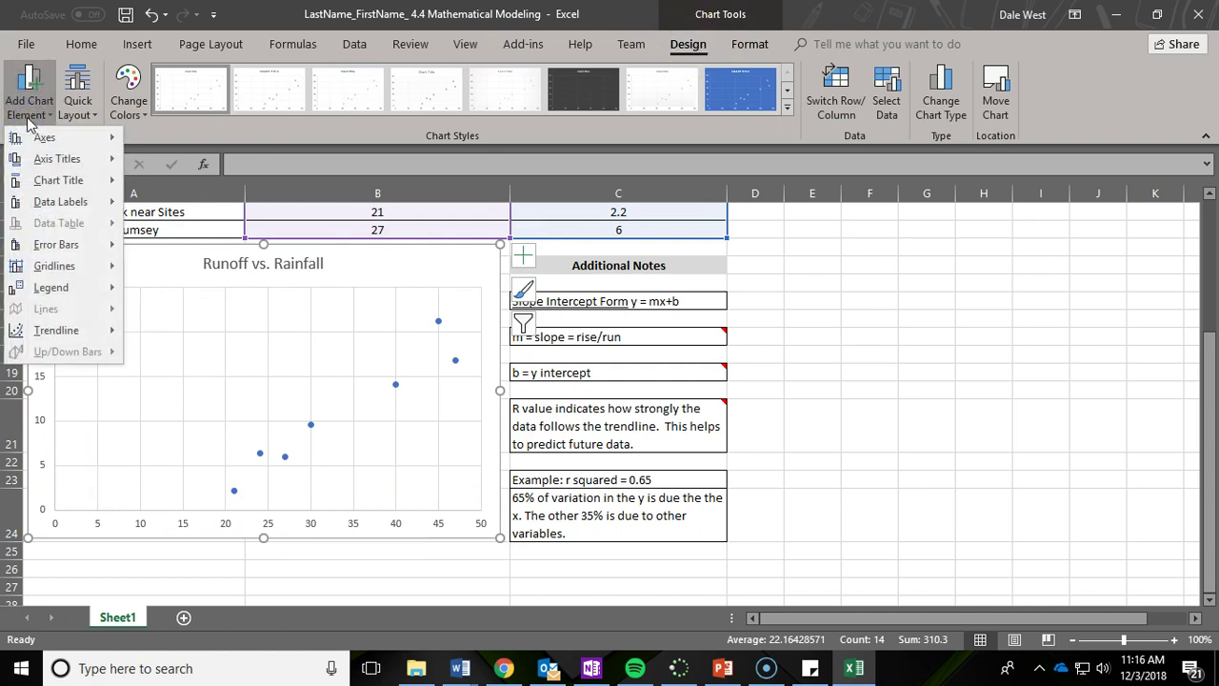
{"action": "left_click", "coordinate": [45, 158]}
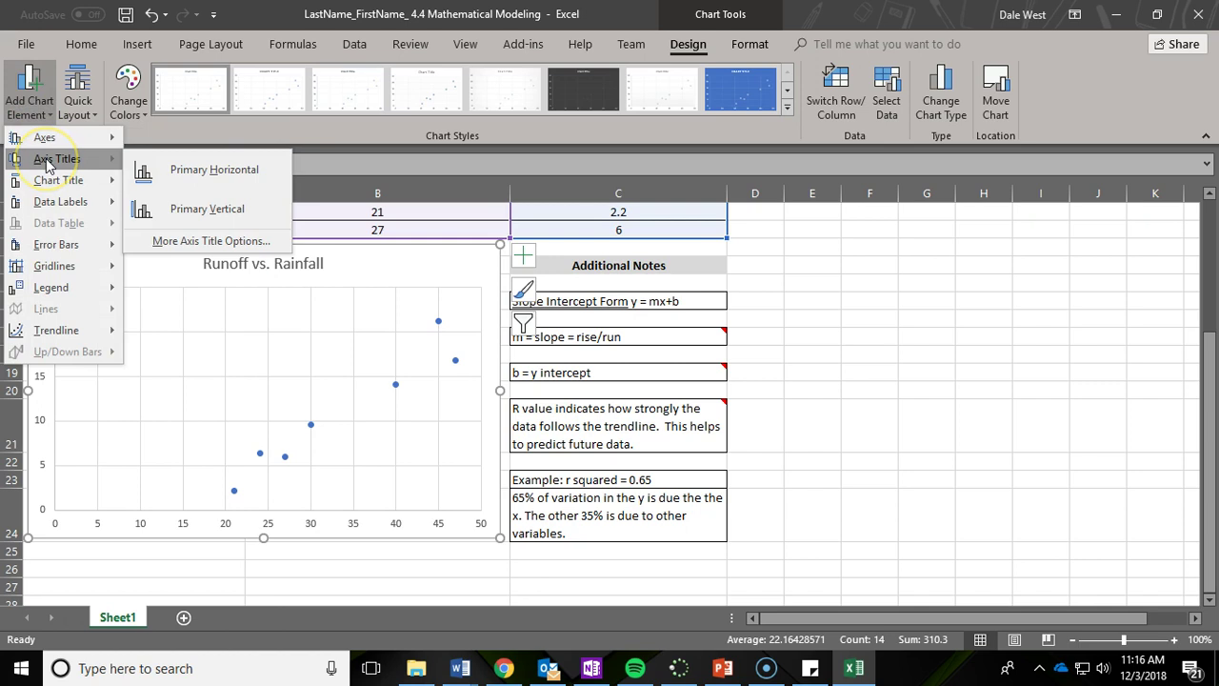
{"action": "left_click", "coordinate": [197, 171]}
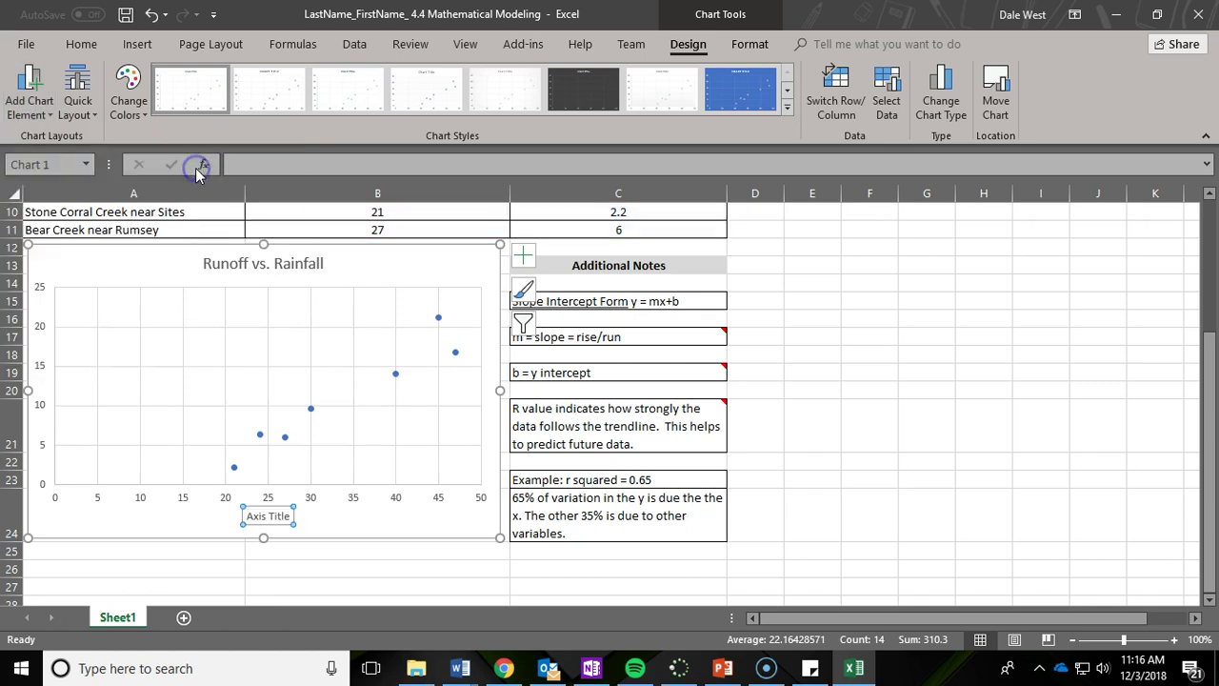
{"action": "left_click", "coordinate": [39, 111]}
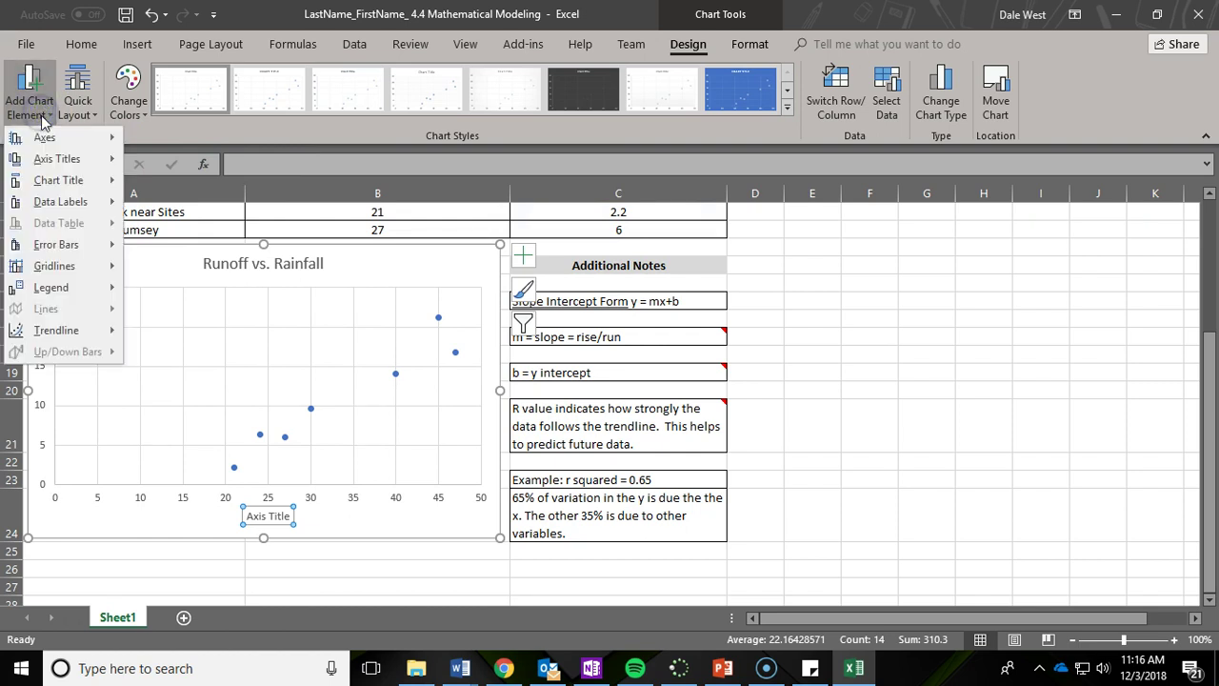
{"action": "mouse_move", "coordinate": [54, 163]}
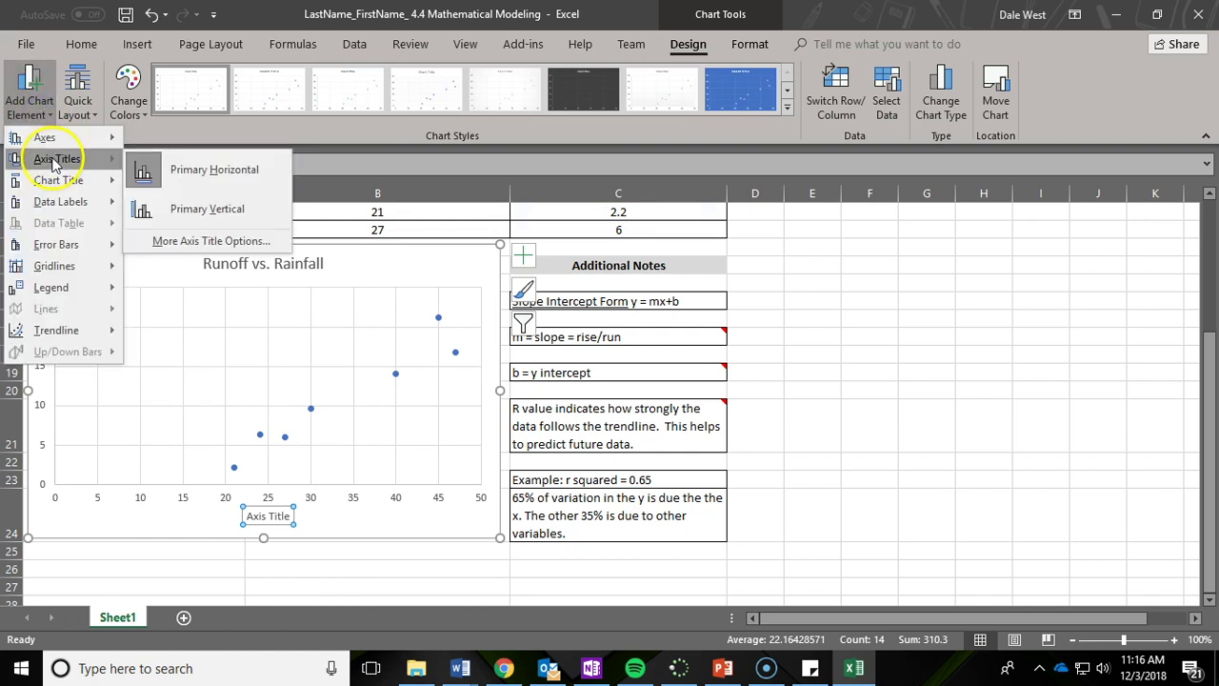
{"action": "left_click", "coordinate": [203, 212]}
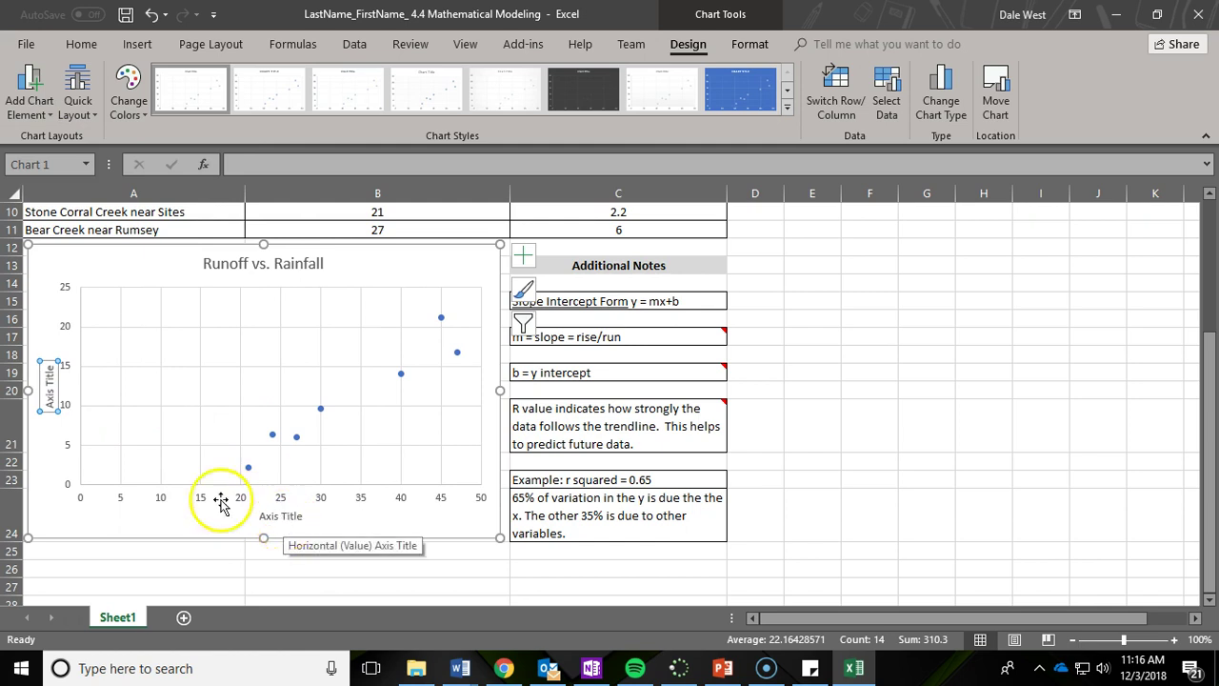
- Label the vertical axis 'Average Annual Runoff (in.)' and horizontal axis 'Estimated Annual Rainfall (in.)'
{"action": "left_click", "coordinate": [49, 368]}
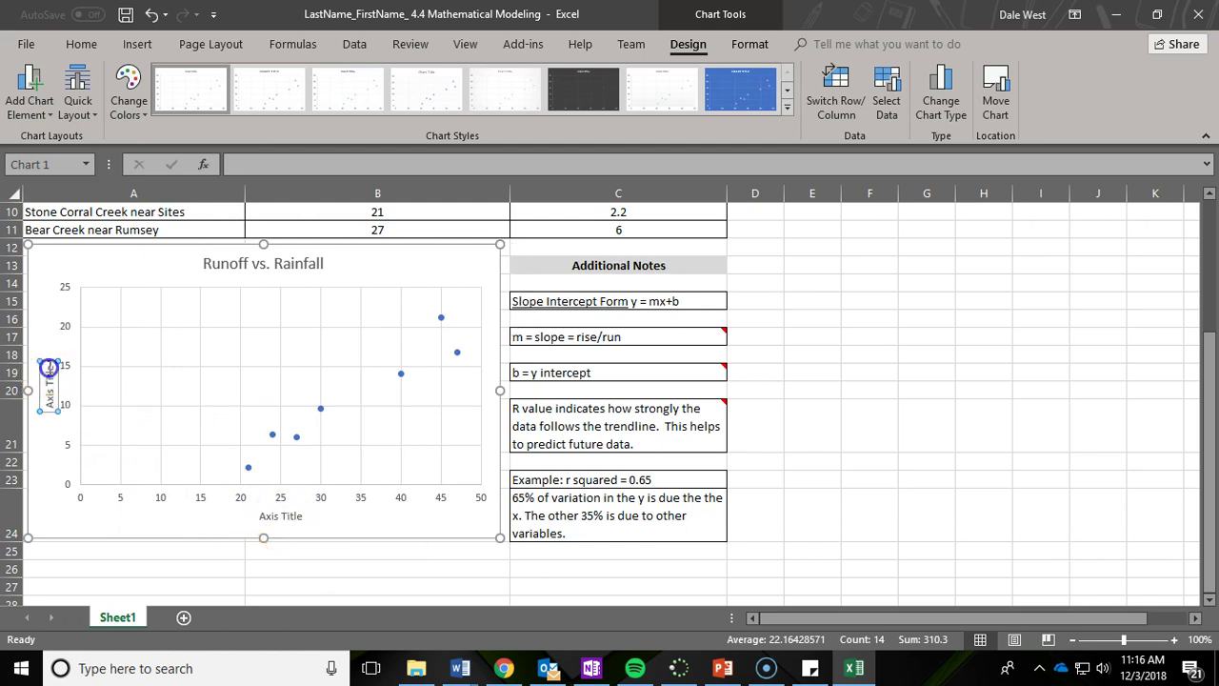
{"action": "left_click_drag", "start_coordinate": [48, 367], "coordinate": [49, 400]}
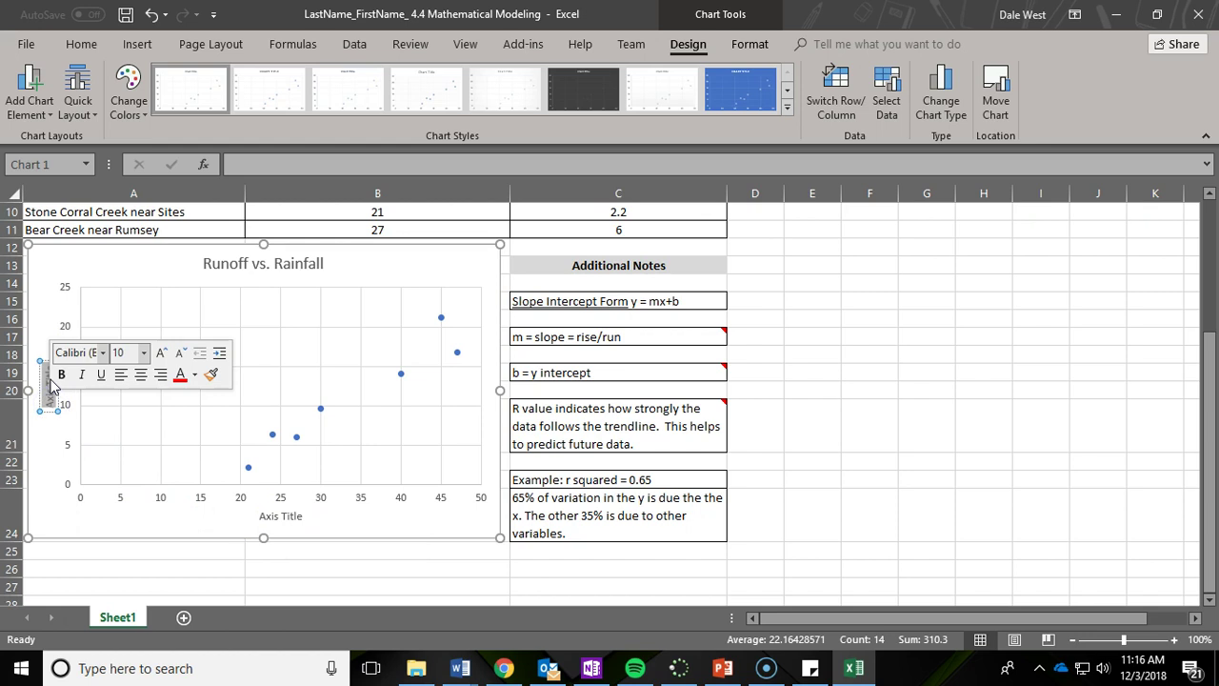
{"action": "type", "text": "Runoff"}
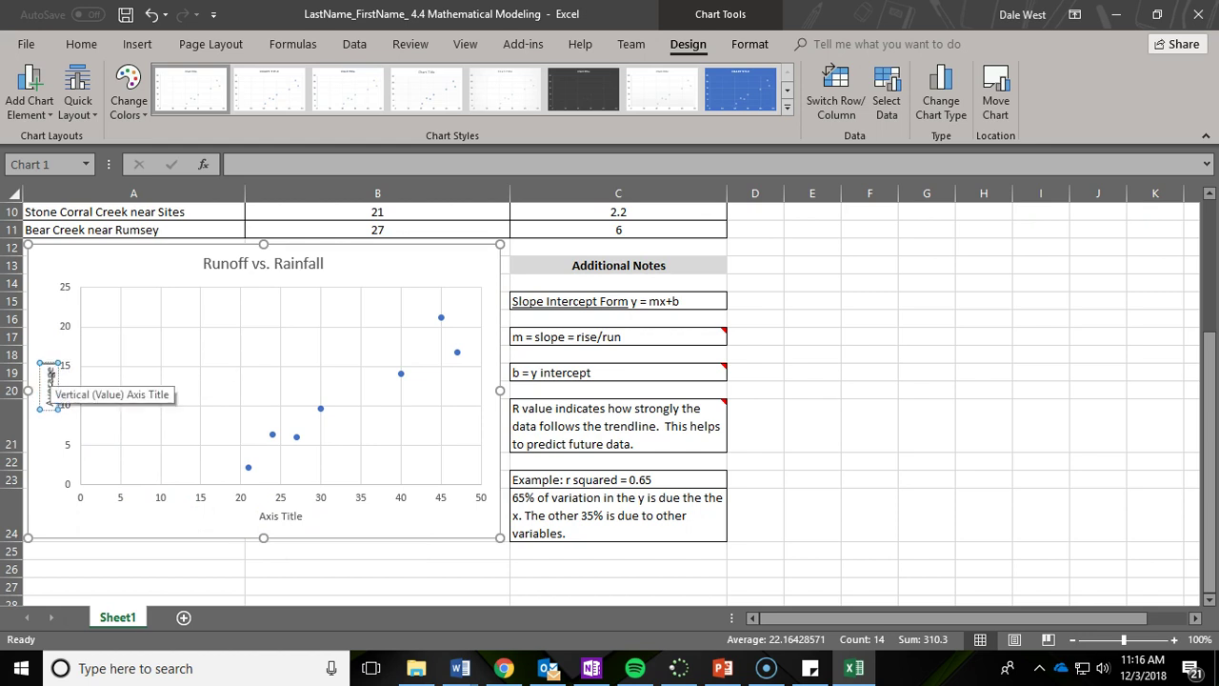
{"action": "type", "text": " Ru"}
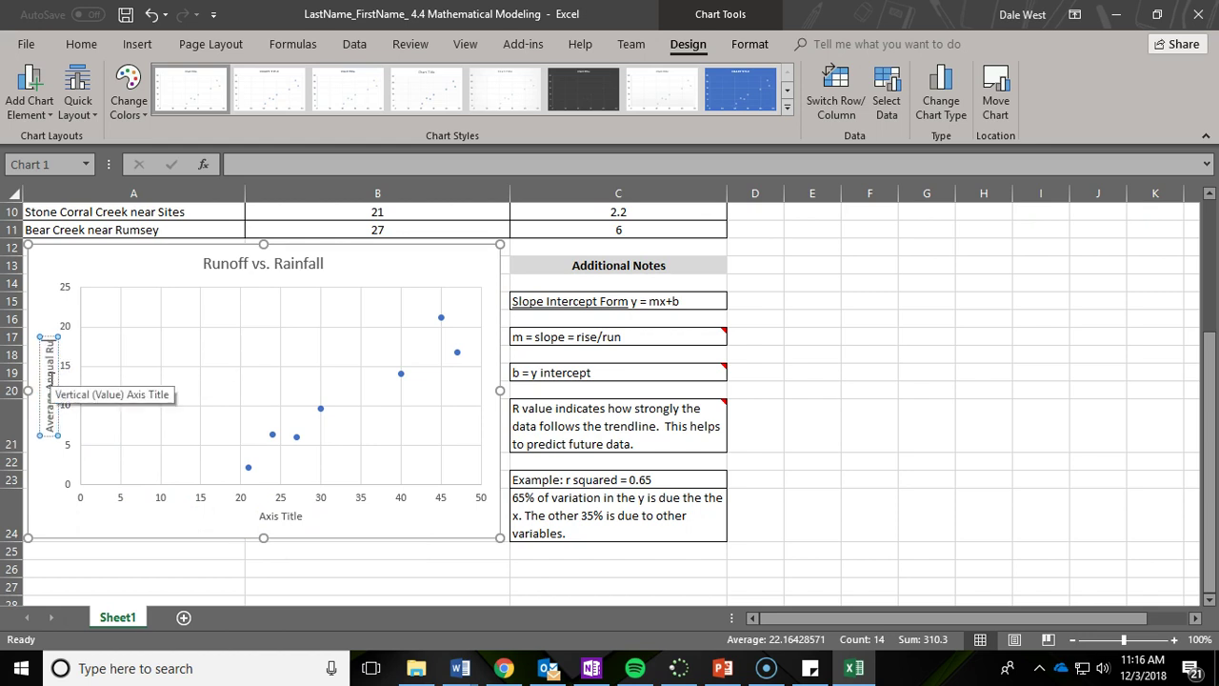
{"action": "type", "text": "noff (In"}
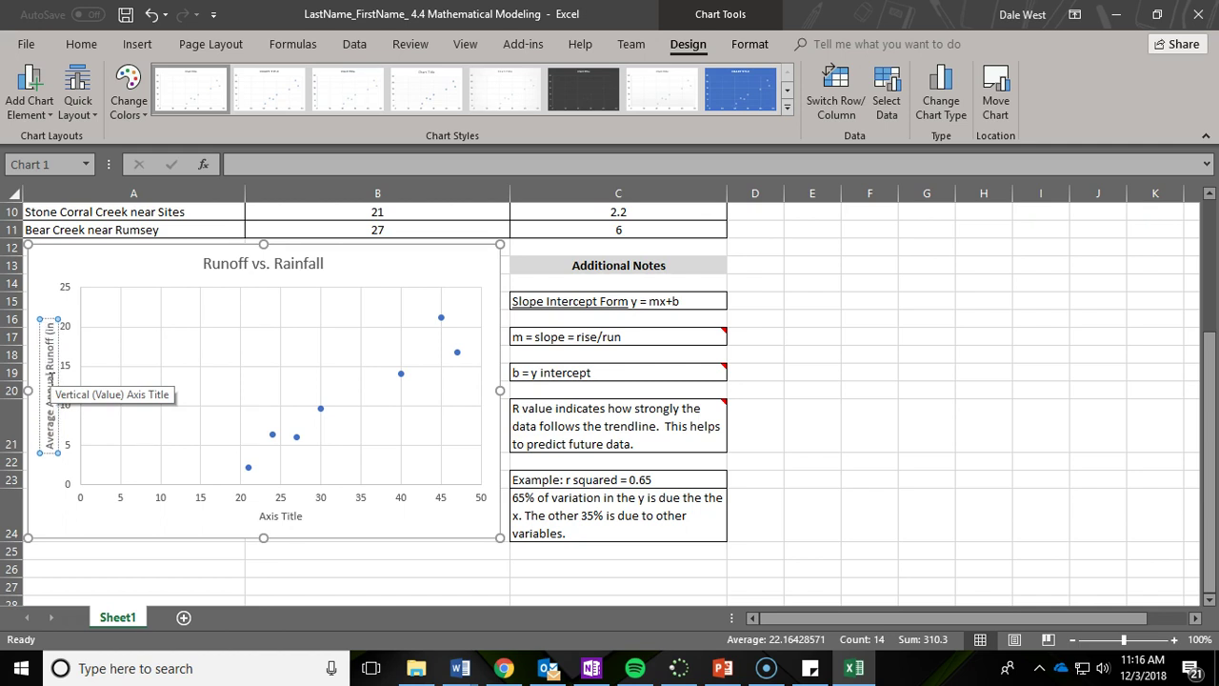
{"action": "type", "text": "."}
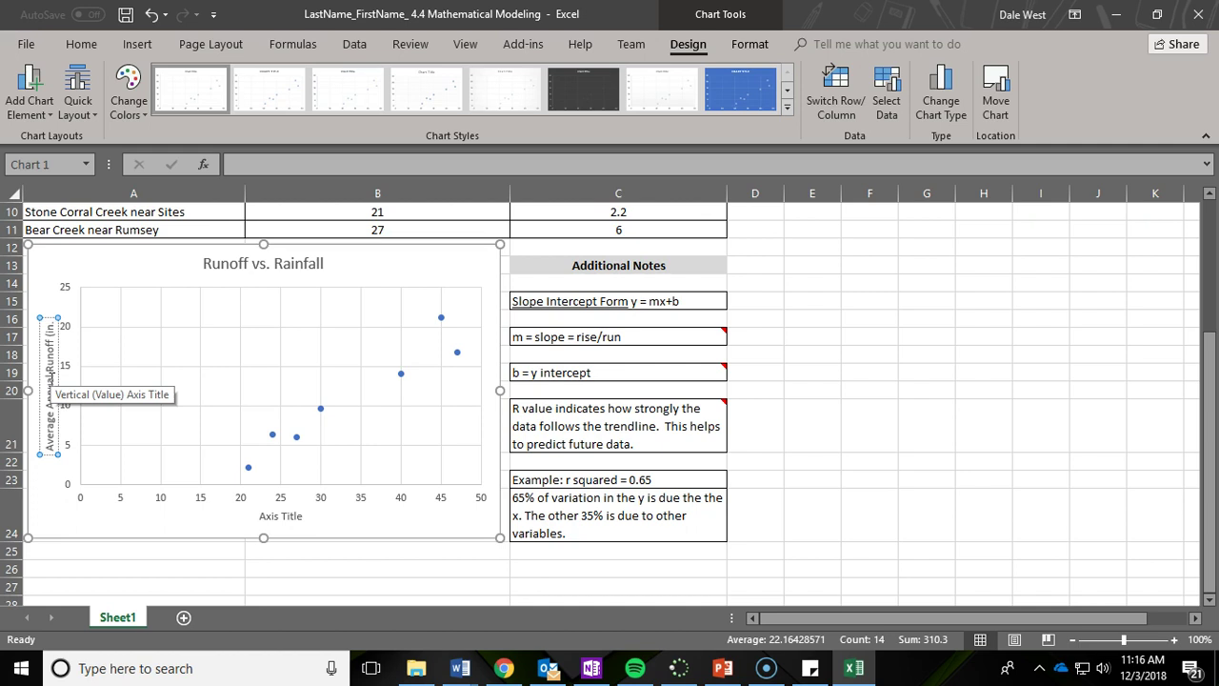
{"action": "type", "text": ")"}
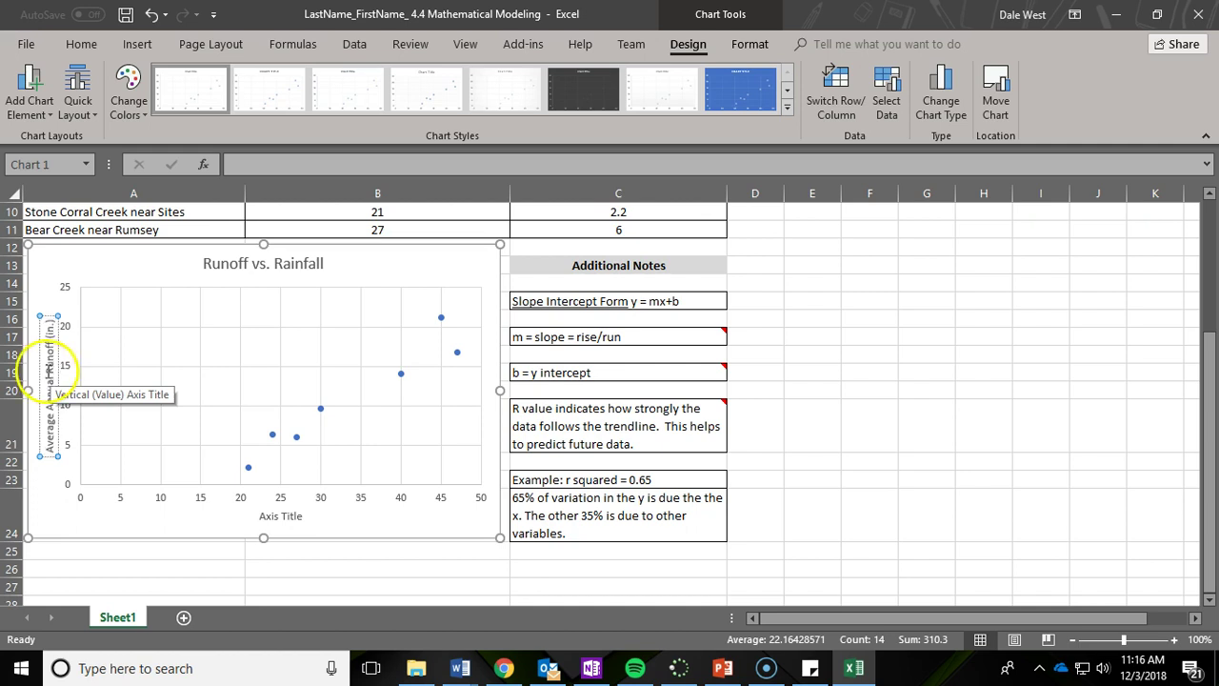
{"action": "left_click", "coordinate": [286, 515]}
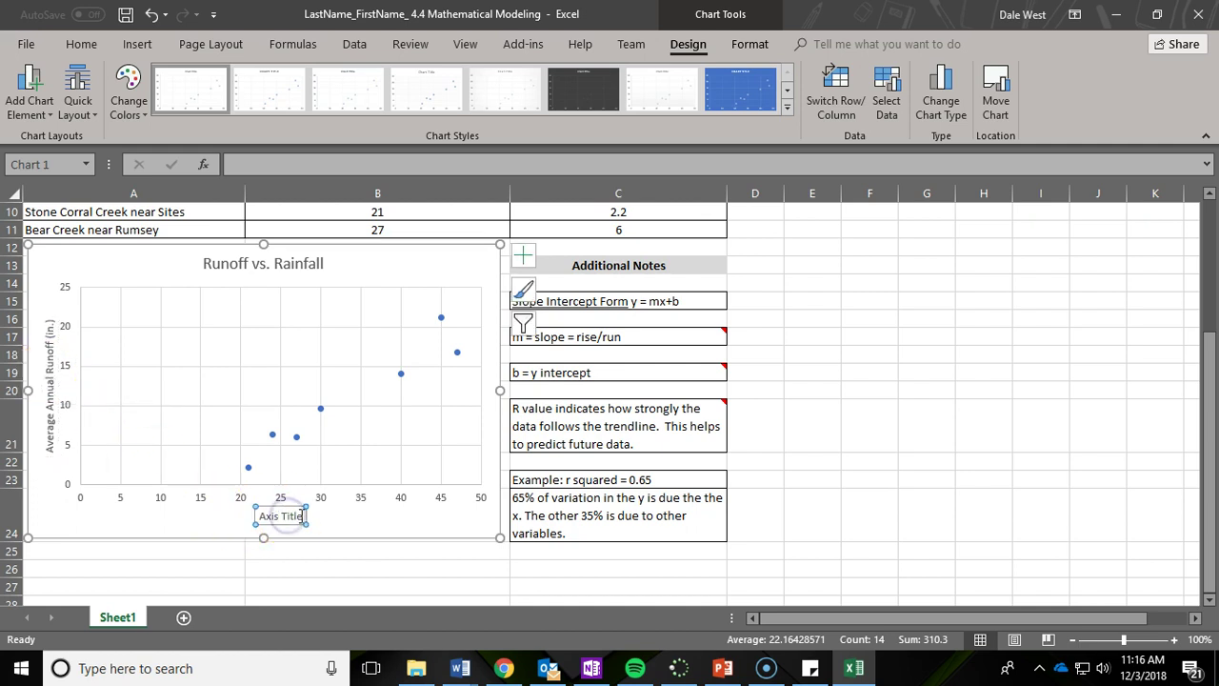
{"action": "left_click_drag", "start_coordinate": [302, 515], "coordinate": [259, 515]}
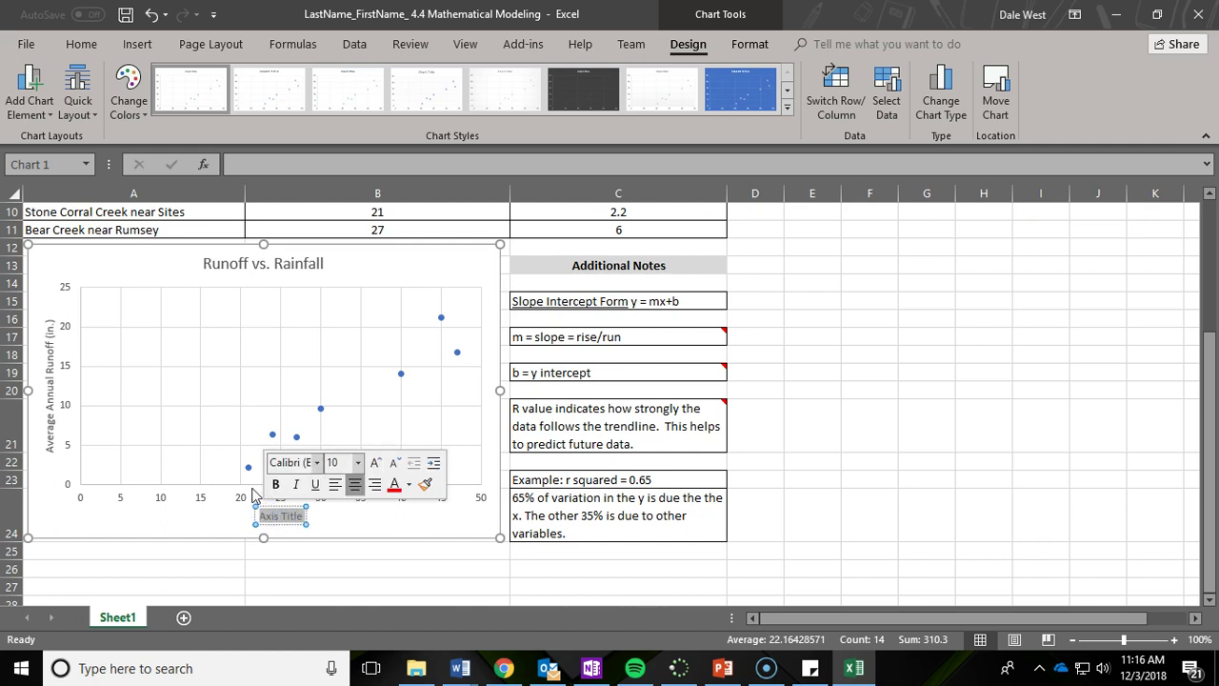
{"action": "key", "text": "Delete"}
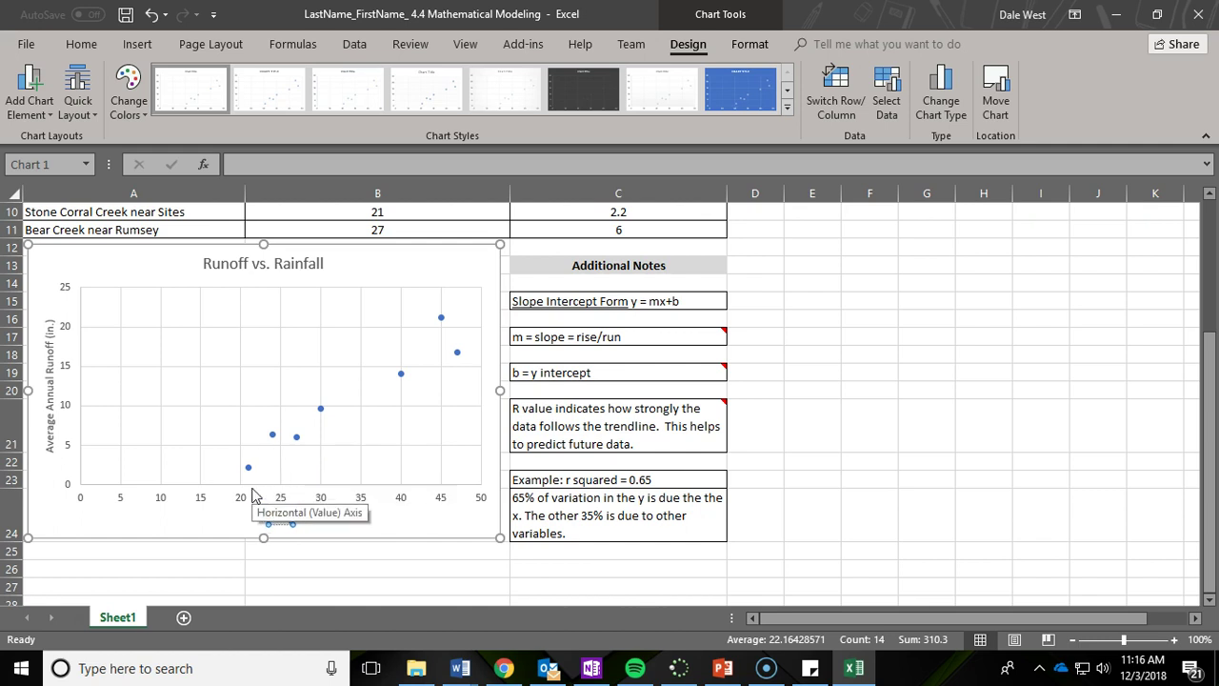
{"action": "type", "text": "Estimate"}
{"action": "left_click", "coordinate": [246, 400]}
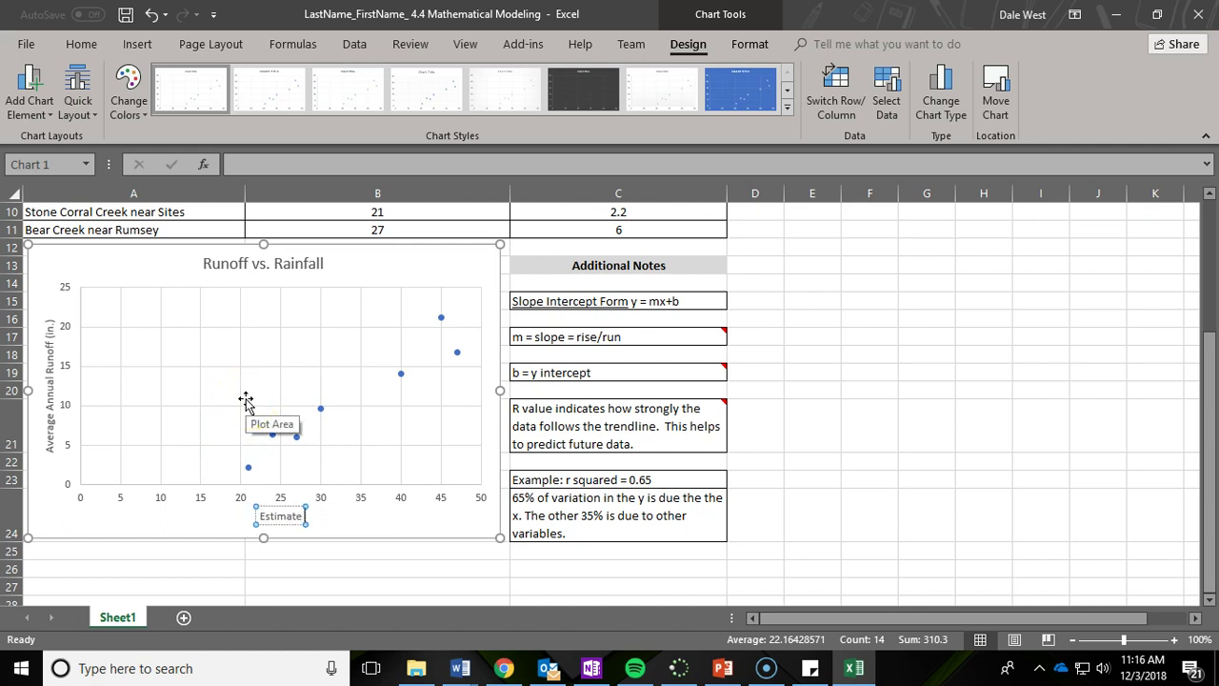
{"action": "key", "text": "BackSpace"}
{"action": "key", "text": "BackSpace"}
{"action": "key", "text": "BackSpace"}
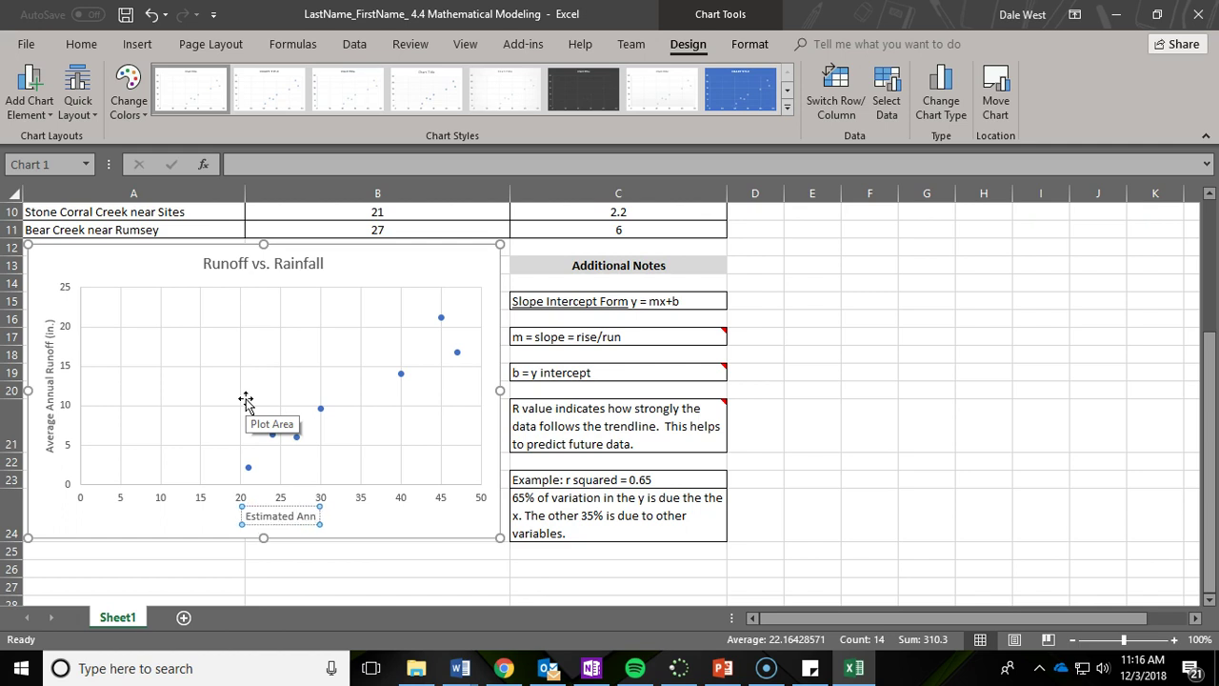
{"action": "type", "text": "Annual Rainfall"}
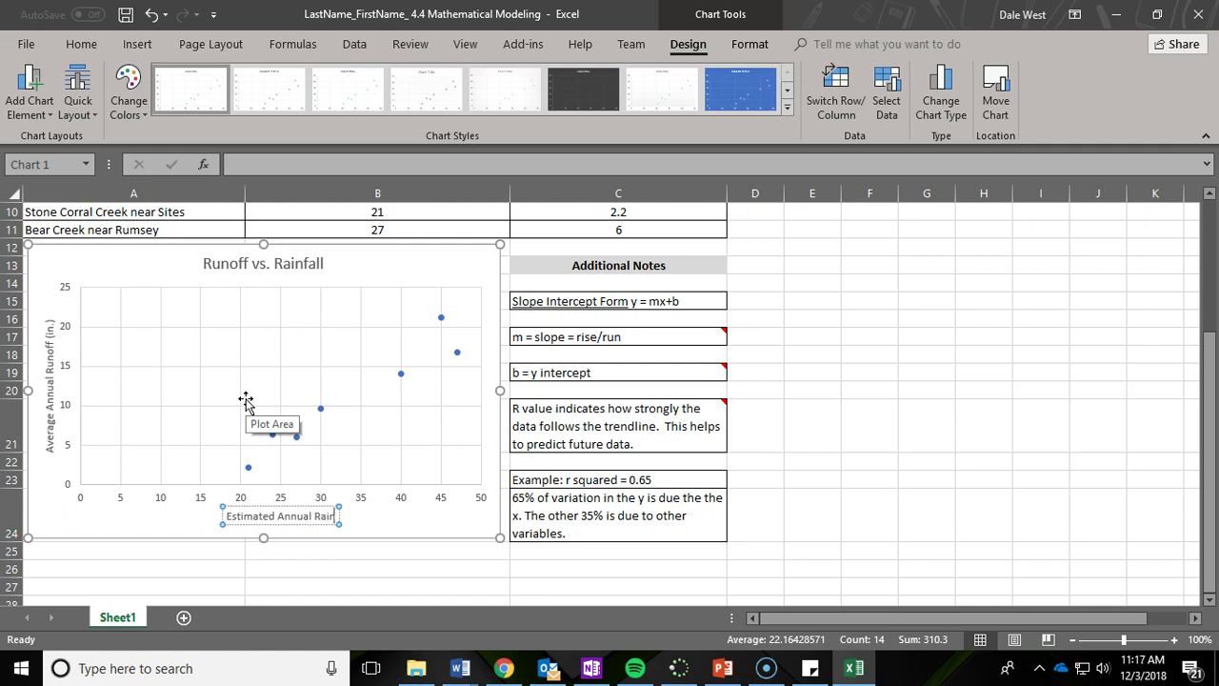
{"action": "type", "text": " ("}
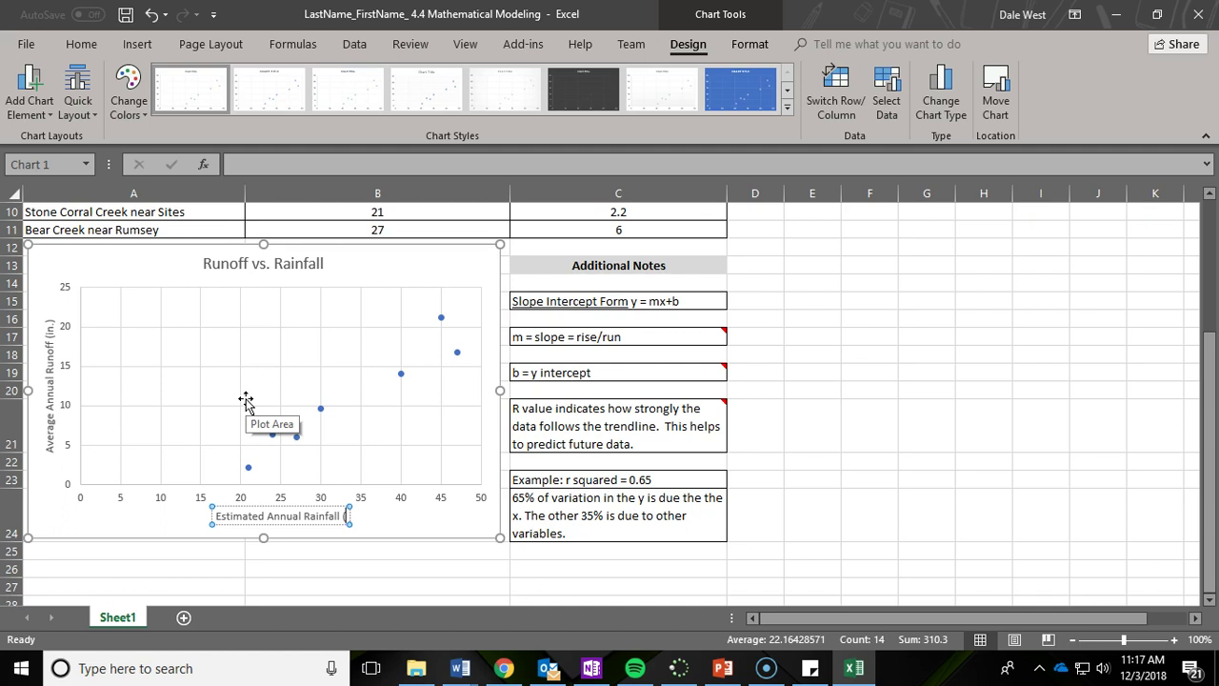
{"action": "type", "text": "in."}
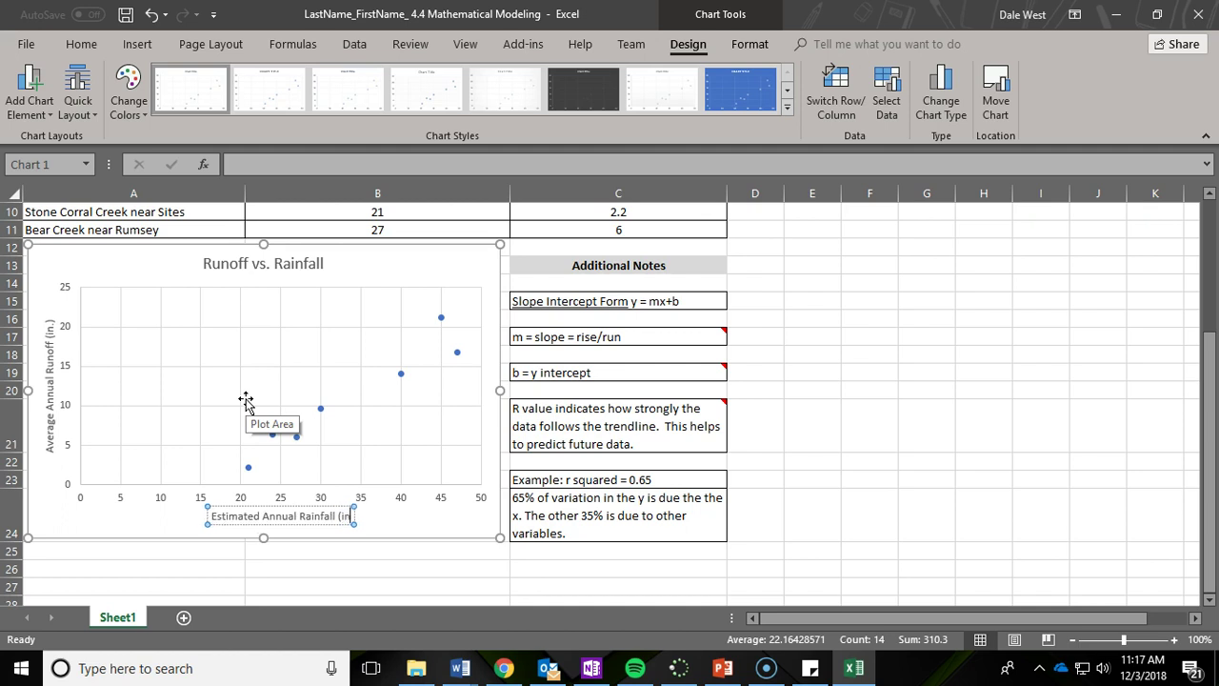
{"action": "type", "text": ")"}
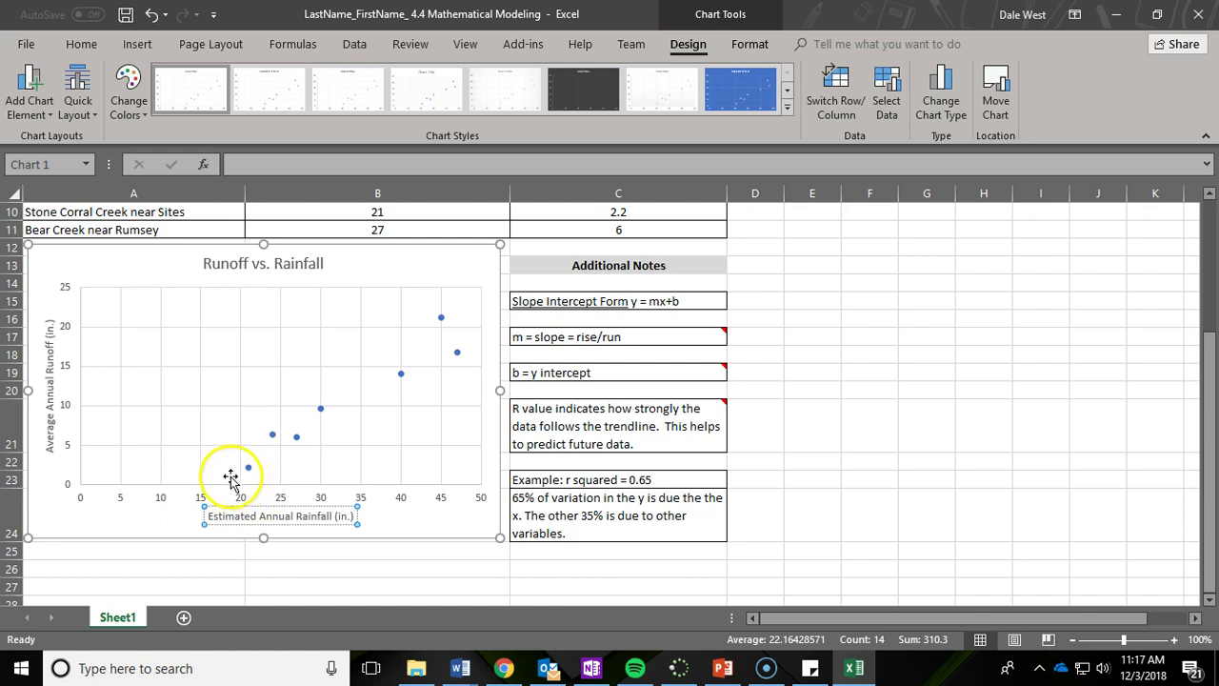
- Add a linear trendline to the scatter plot and select it
{"action": "left_click", "coordinate": [42, 113]}
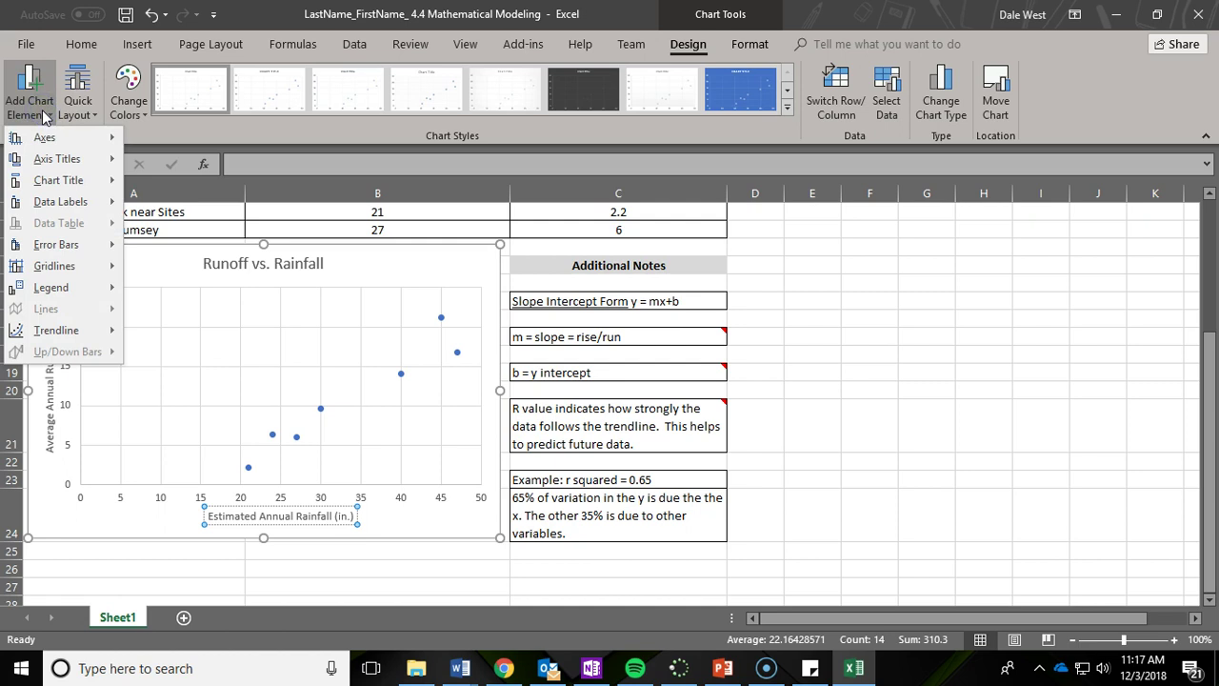
{"action": "mouse_move", "coordinate": [42, 333]}
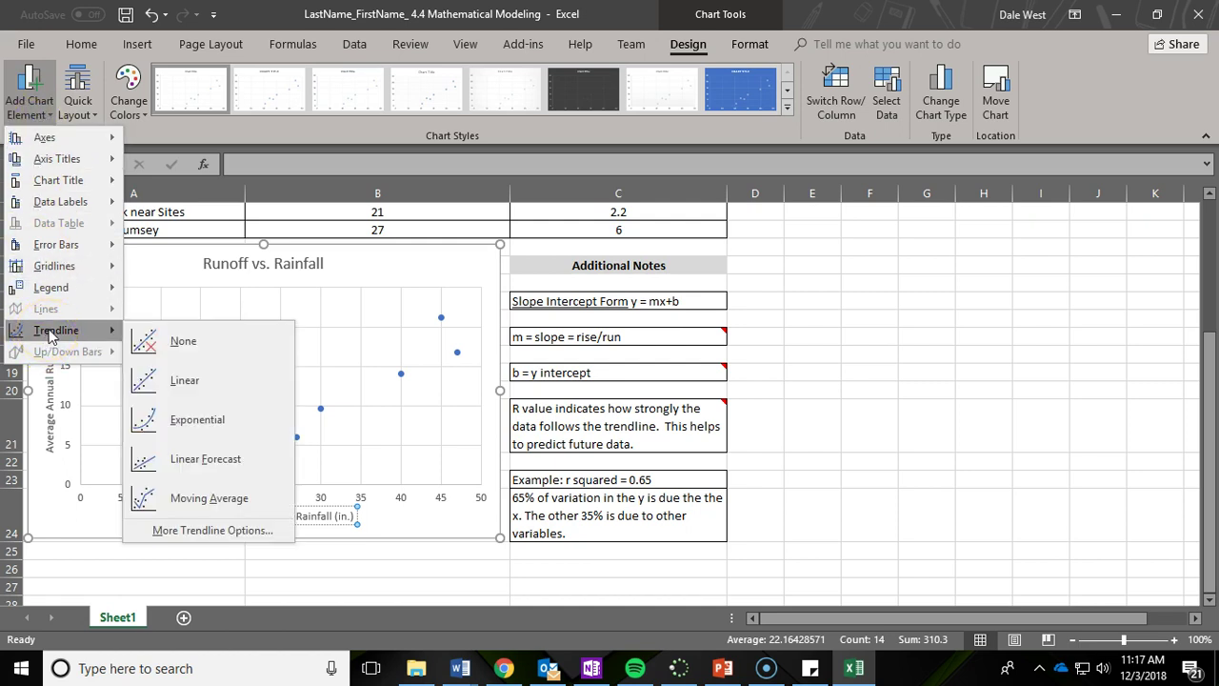
{"action": "left_click", "coordinate": [222, 381]}
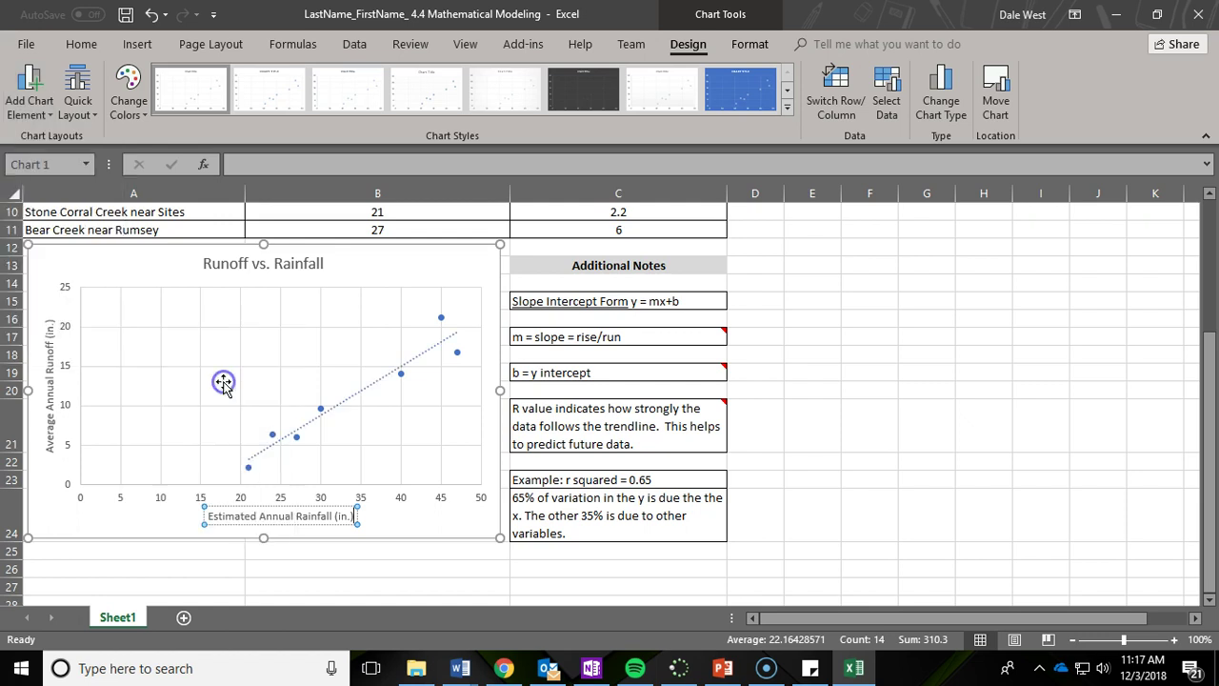
{"action": "left_click", "coordinate": [360, 399]}
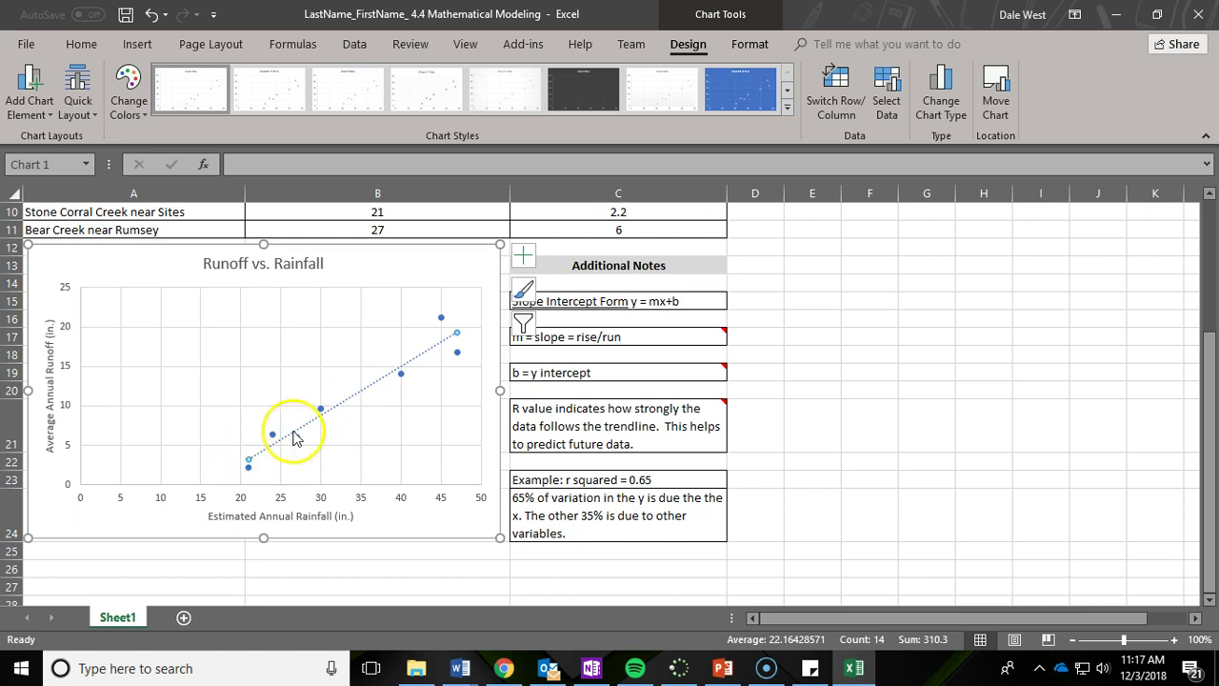
- In Format Trendline, set Forecast Backward to 5 and show the equation y = 0.6185x - 9.7758
{"action": "right_click", "coordinate": [360, 399]}
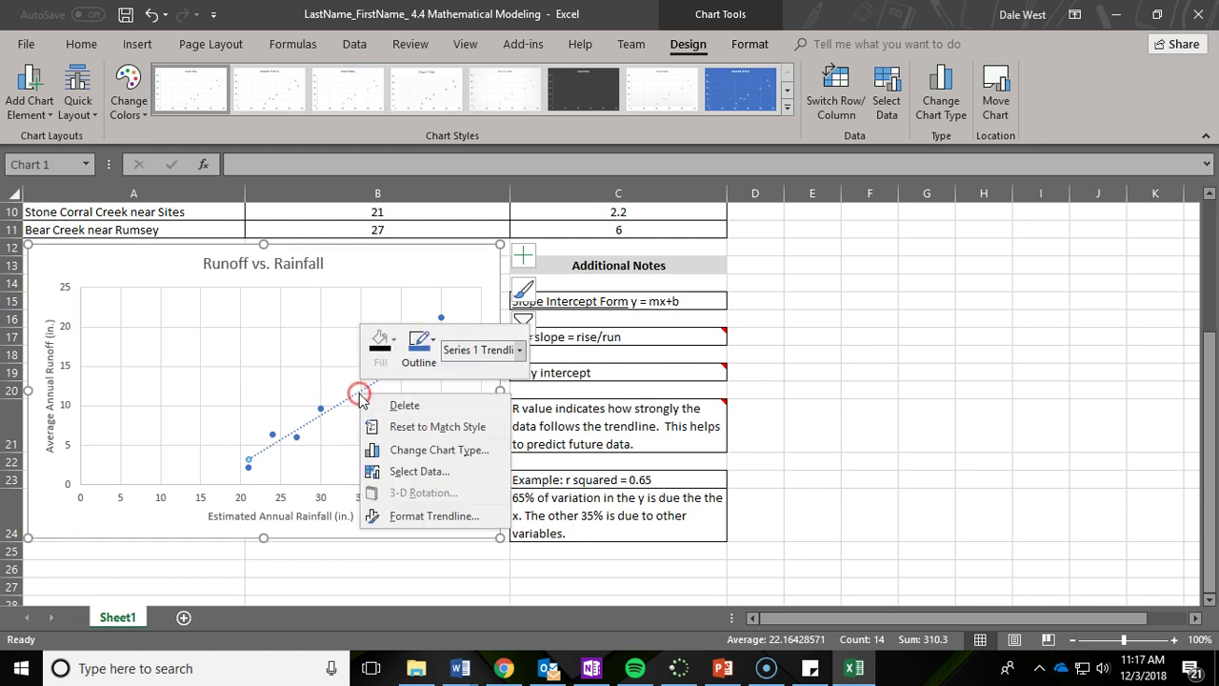
{"action": "left_click", "coordinate": [408, 517]}
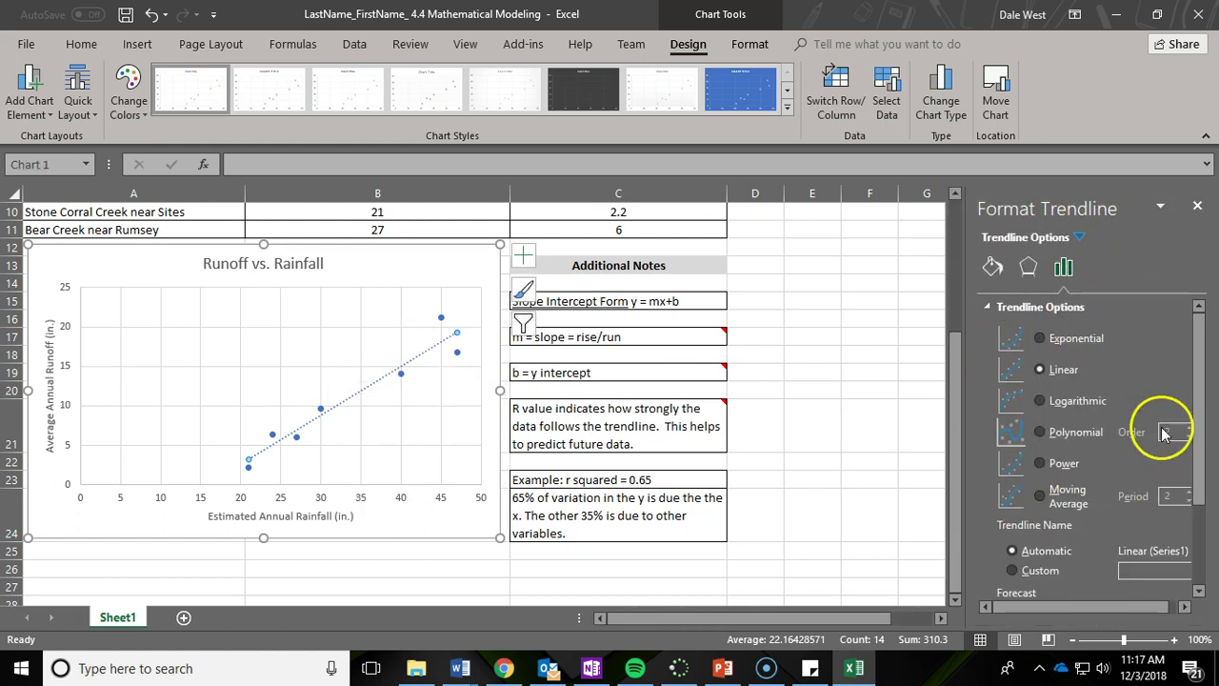
{"action": "left_click_drag", "start_coordinate": [1199, 341], "coordinate": [1198, 417]}
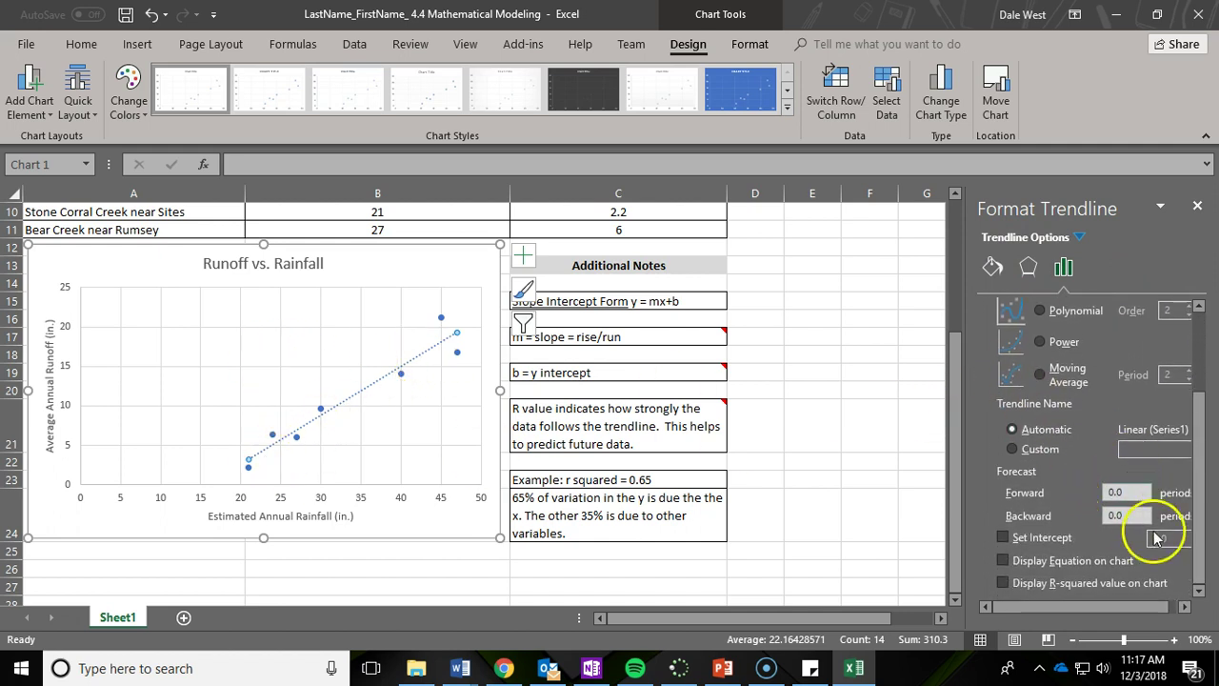
{"action": "left_click_drag", "start_coordinate": [1197, 463], "coordinate": [1188, 515]}
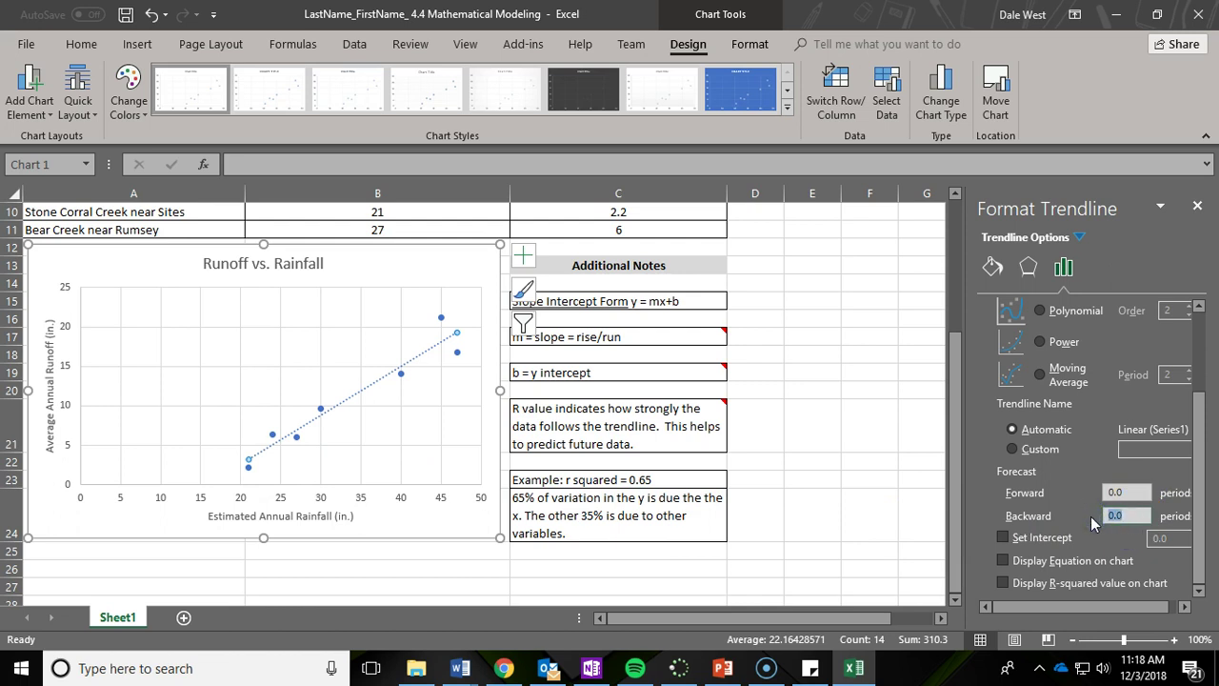
{"action": "type", "text": "5"}
{"action": "left_click", "coordinate": [1137, 492]}
{"action": "key", "text": "Tab"}
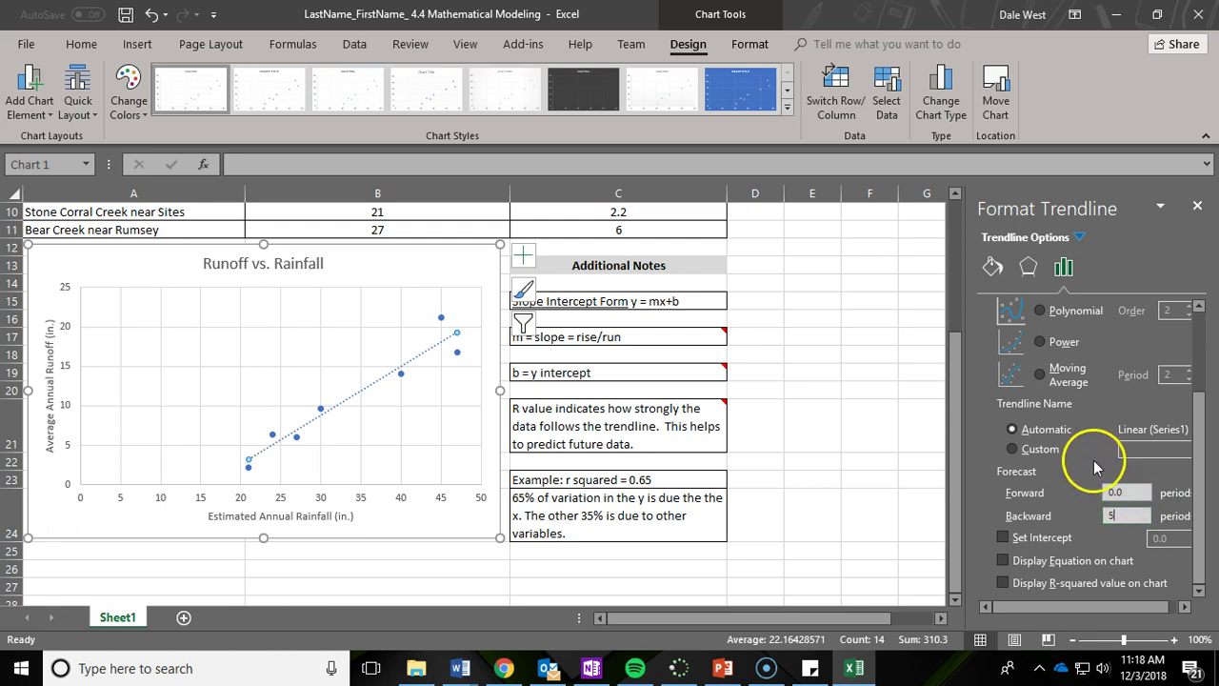
{"action": "left_click", "coordinate": [1128, 490]}
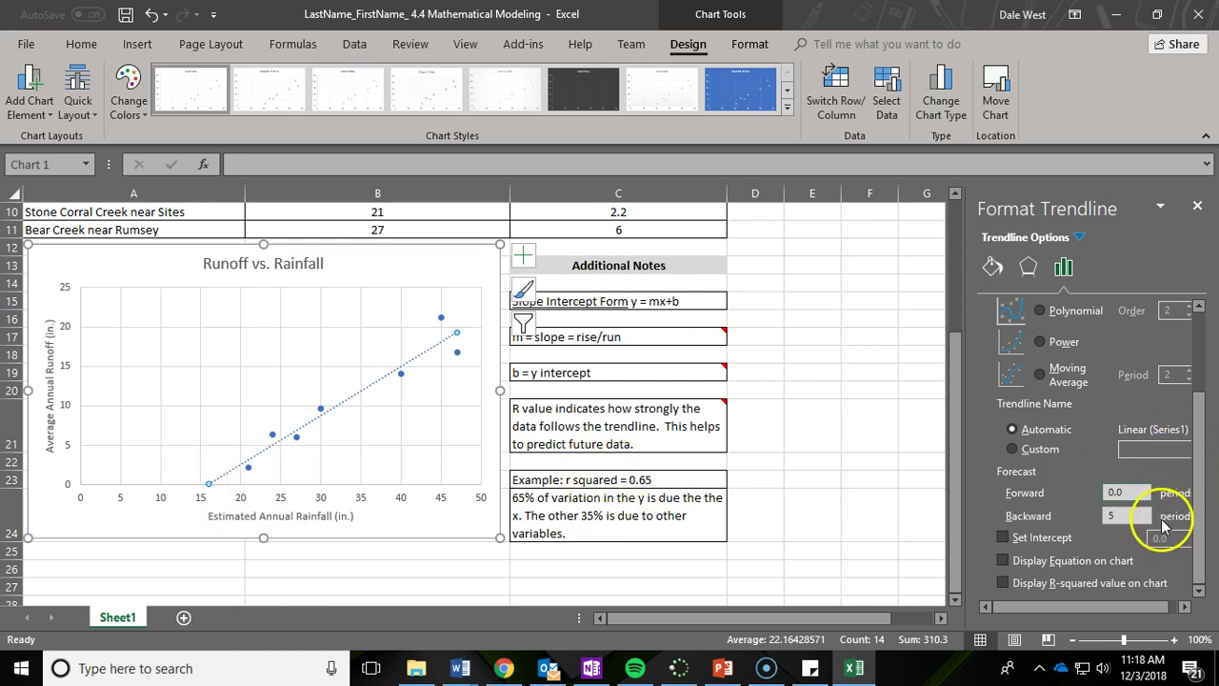
{"action": "left_click", "coordinate": [1007, 561]}
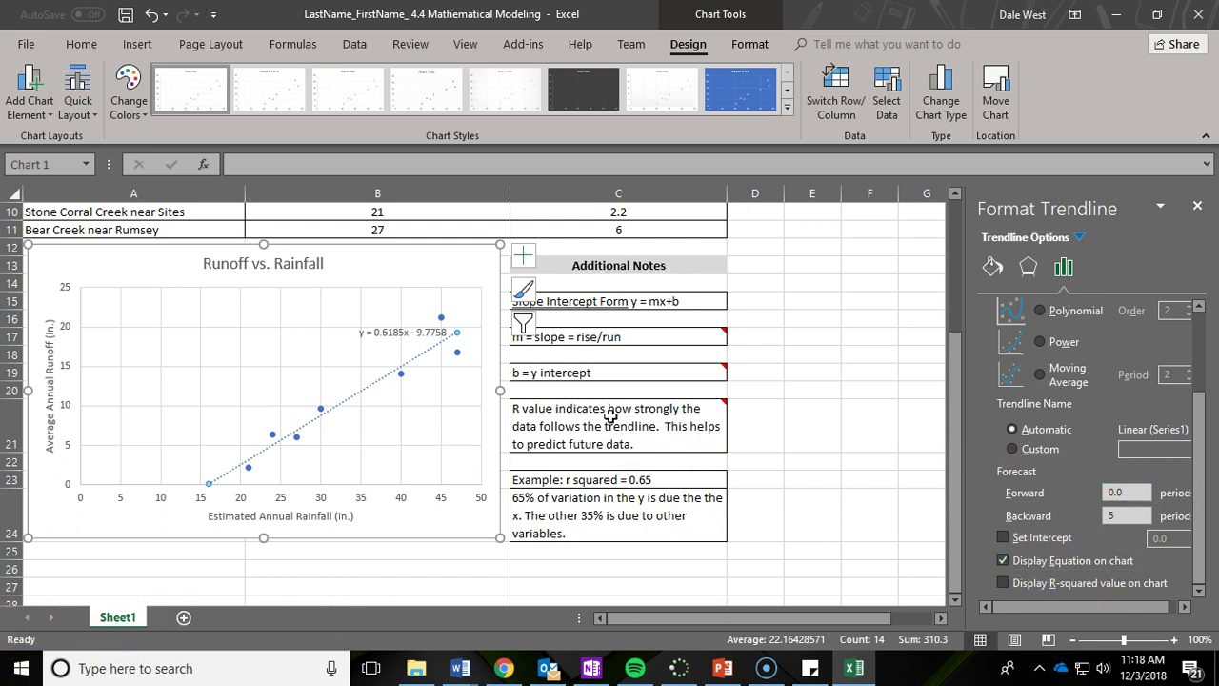
{"action": "left_click", "coordinate": [391, 332]}
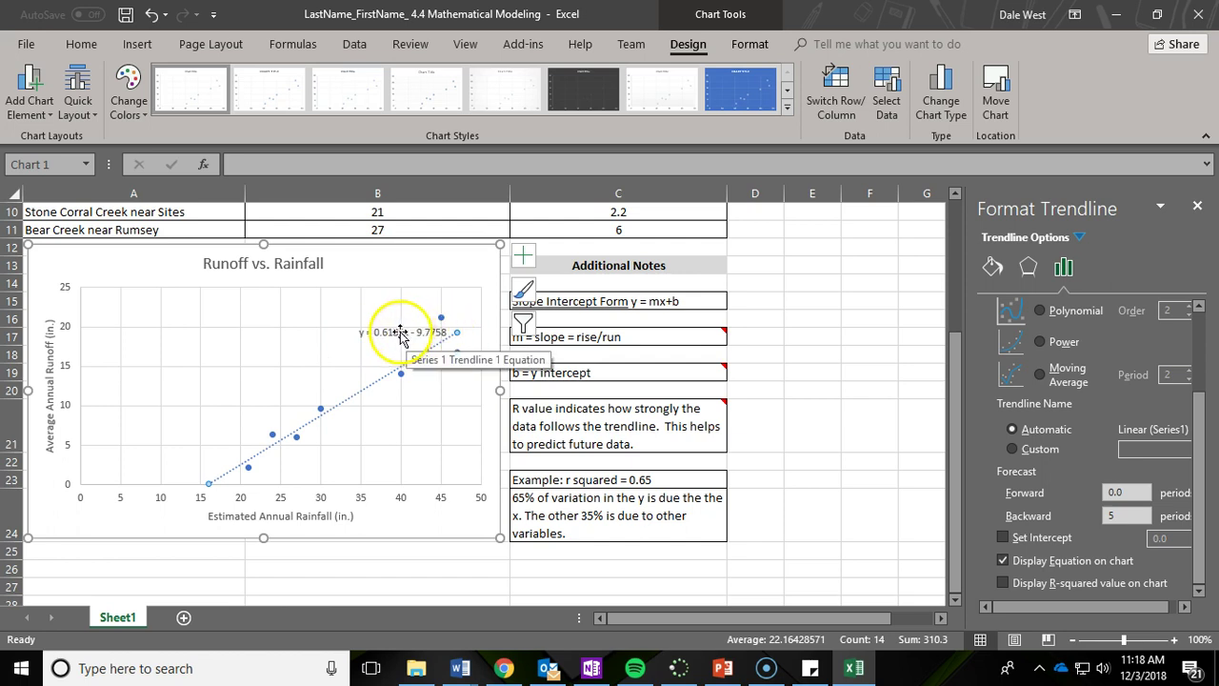
- Shift the equation label left into empty chart space and display R² = 0.9224 beneath it
{"action": "left_click", "coordinate": [381, 331]}
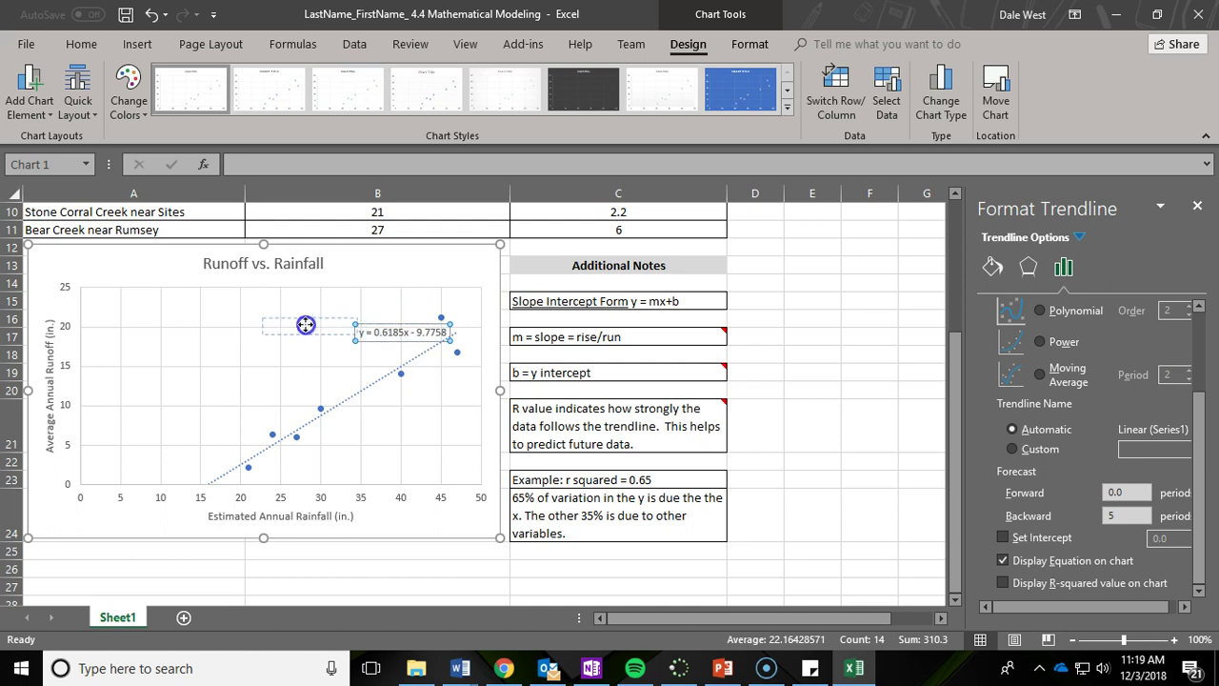
{"action": "left_click_drag", "start_coordinate": [303, 324], "coordinate": [305, 325]}
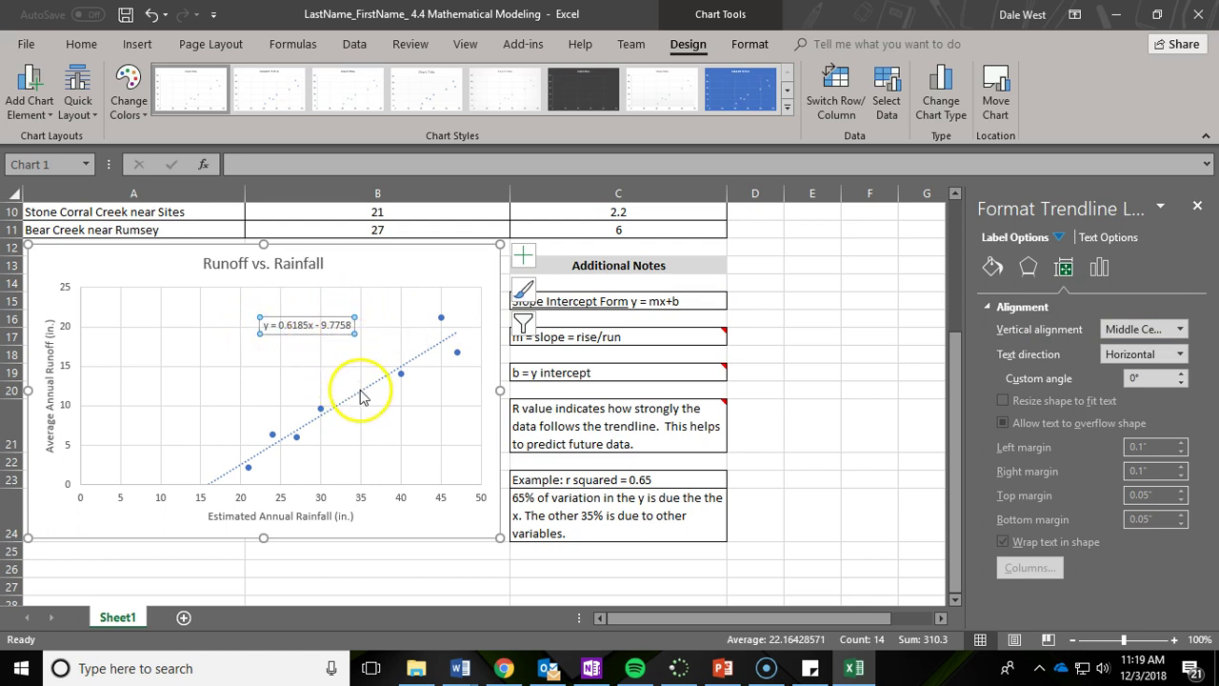
{"action": "left_click", "coordinate": [322, 408]}
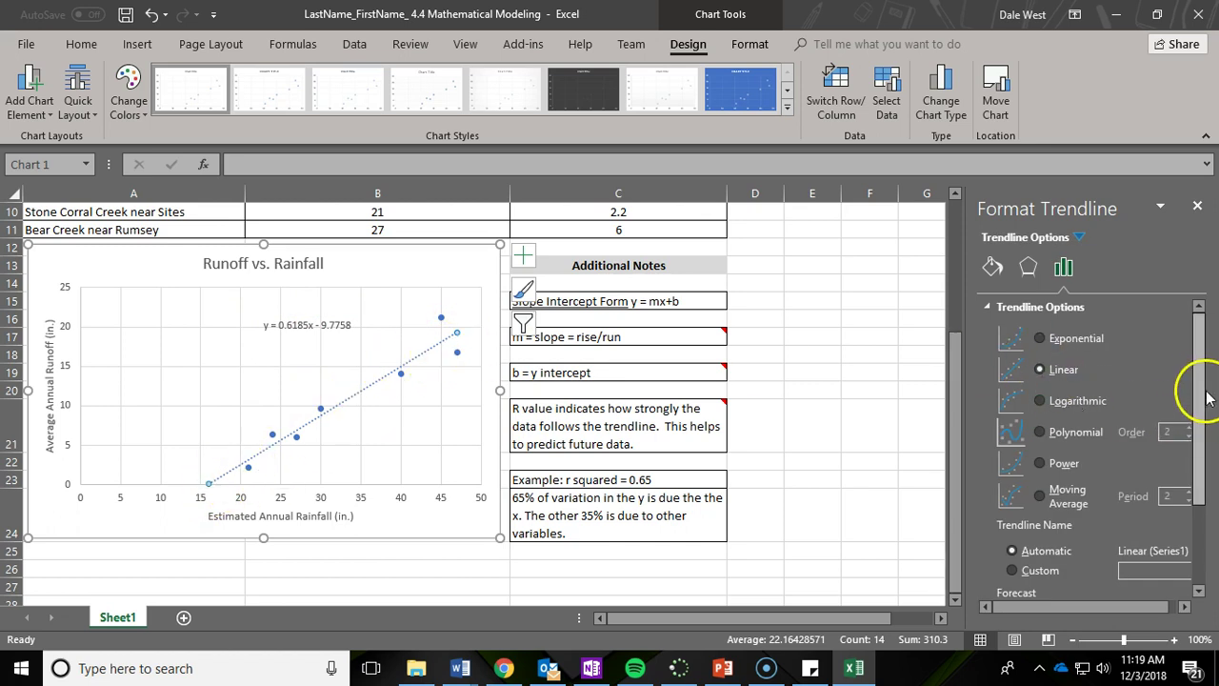
{"action": "left_click_drag", "start_coordinate": [1202, 392], "coordinate": [1205, 501]}
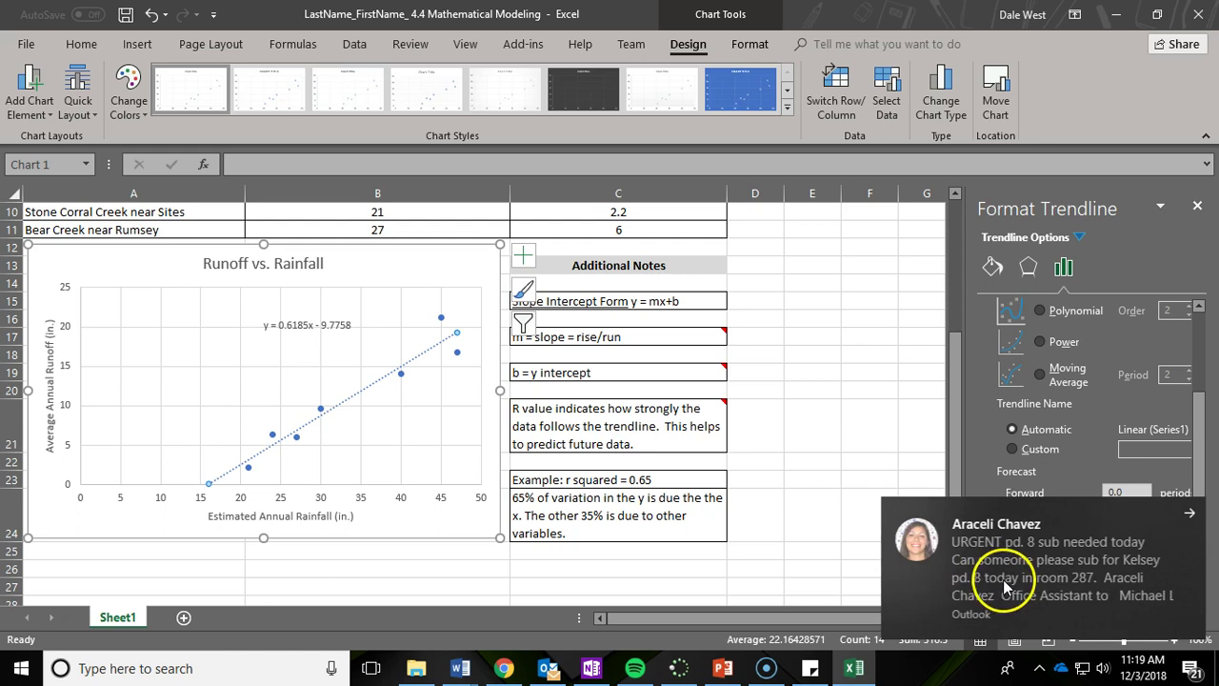
{"action": "left_click", "coordinate": [1181, 525]}
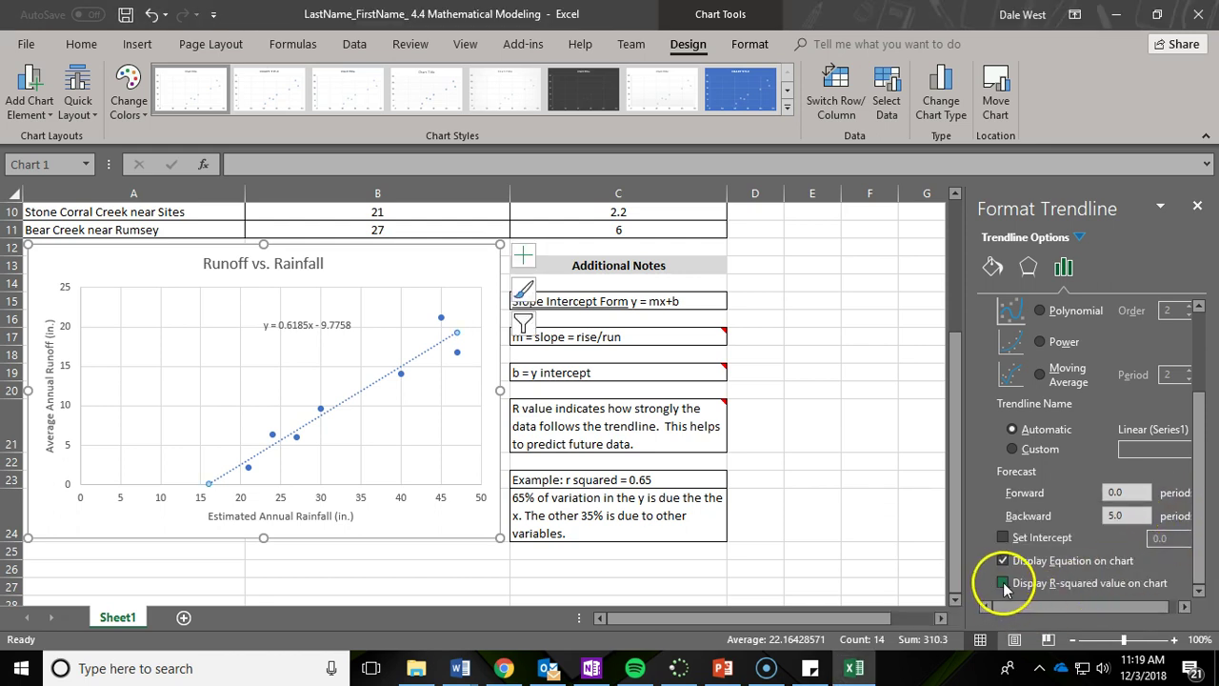
{"action": "left_click", "coordinate": [1002, 582]}
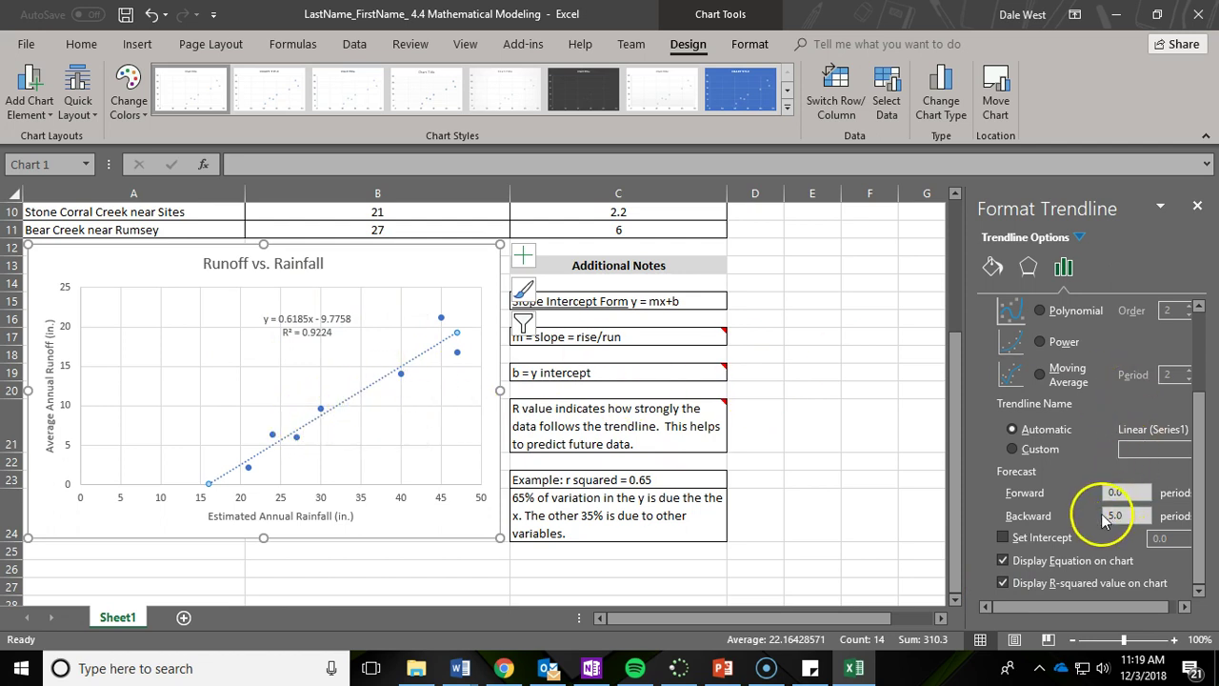
- Change the trendline's line colour to red
{"action": "scroll", "coordinate": [1105, 516], "scroll_direction": "up", "scroll_amount": 3}
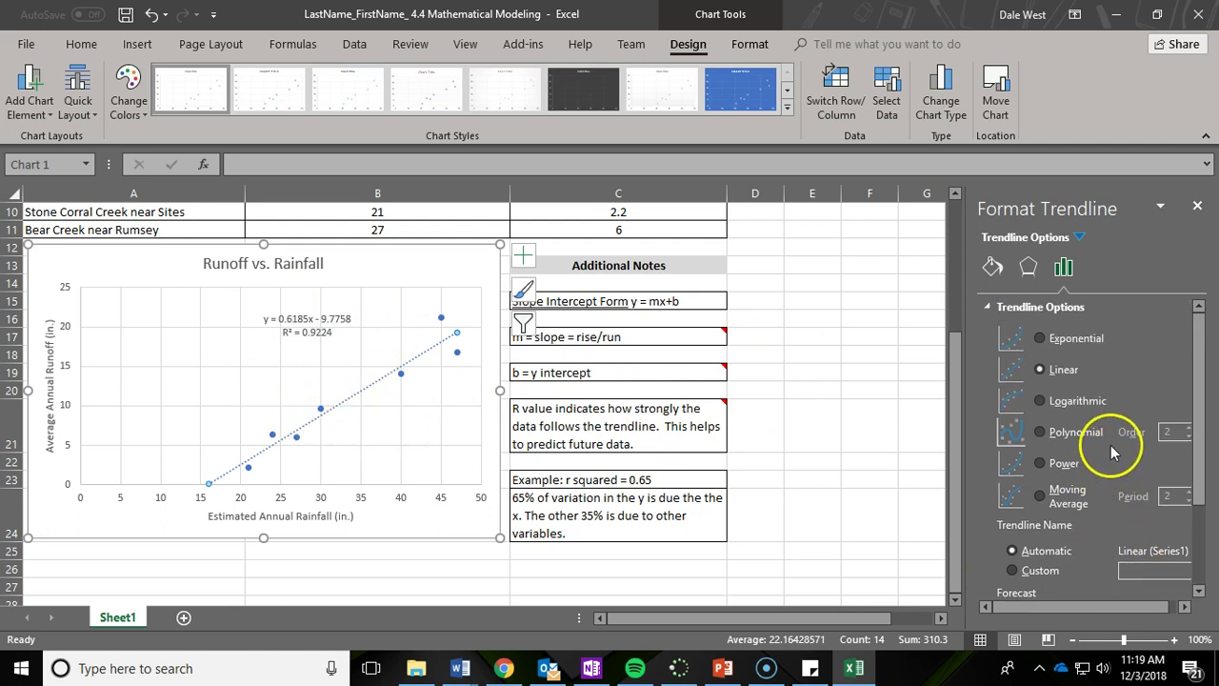
{"action": "left_click", "coordinate": [990, 269]}
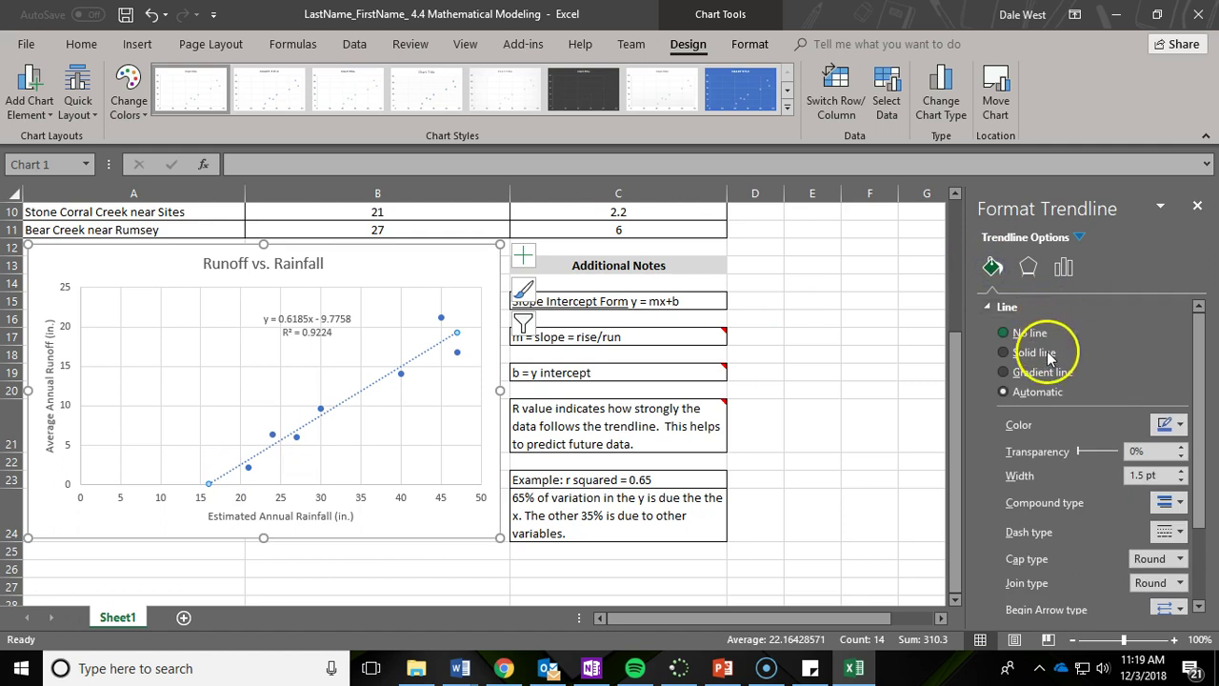
{"action": "left_click", "coordinate": [1179, 424]}
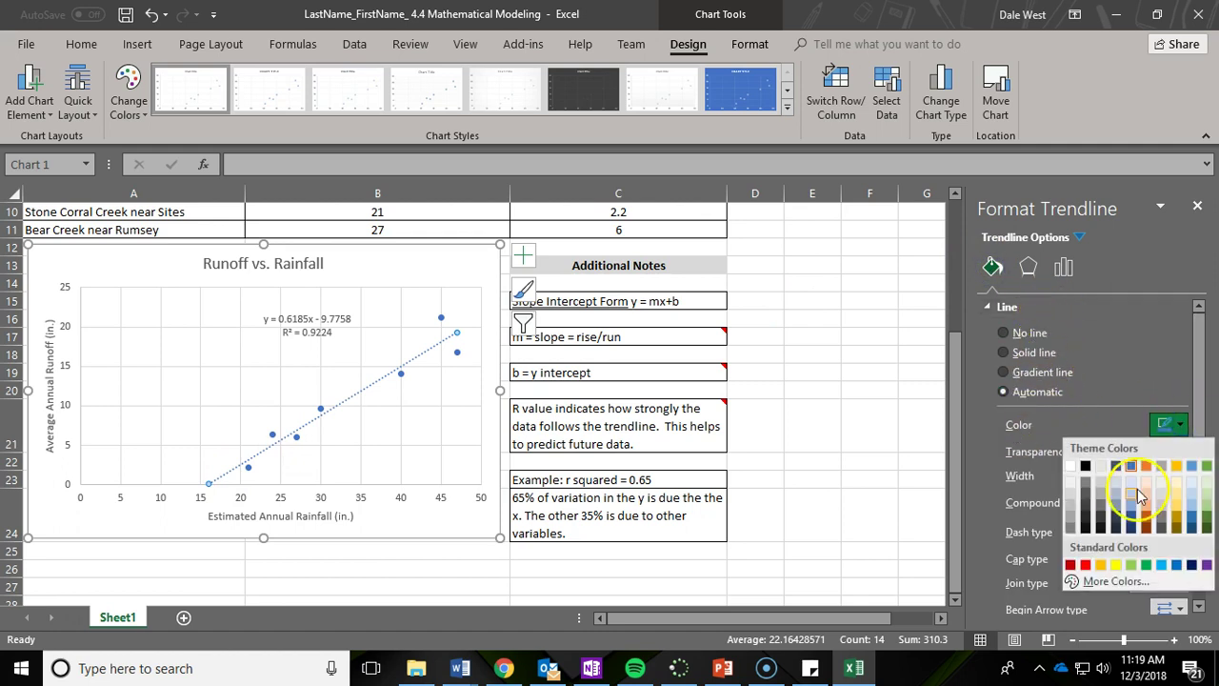
{"action": "left_click", "coordinate": [1086, 565]}
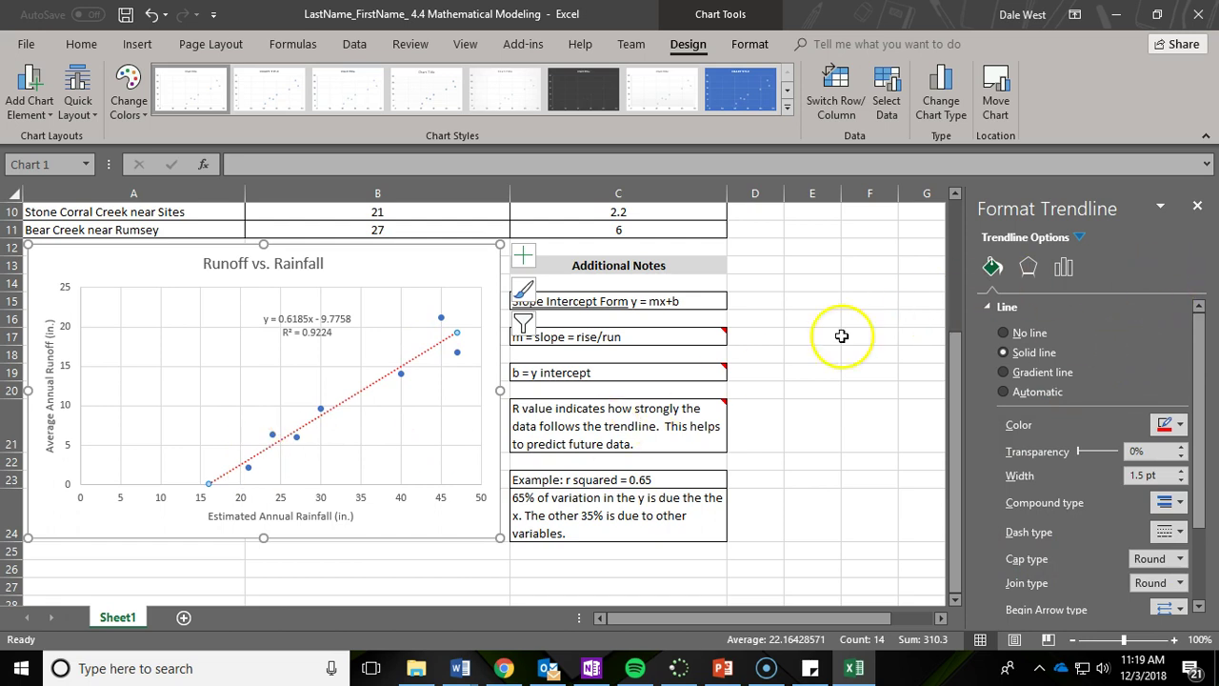
- Give the equation and R² label a solid red border
{"action": "left_click", "coordinate": [303, 320]}
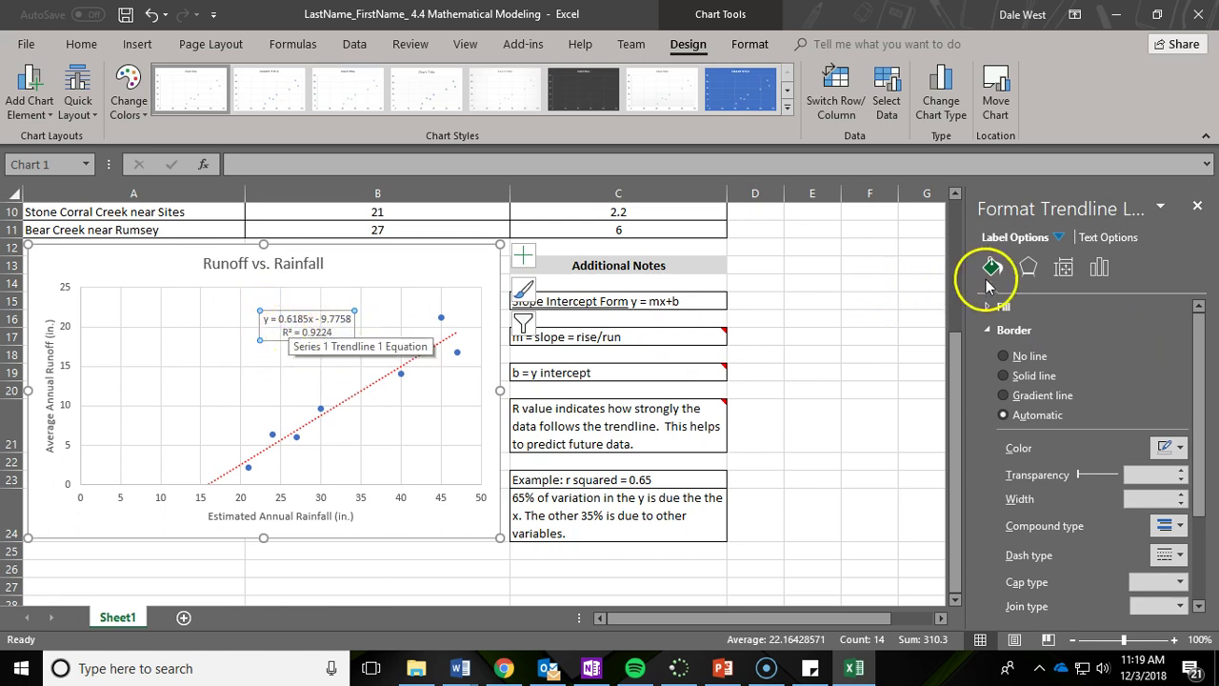
{"action": "left_click", "coordinate": [1180, 447]}
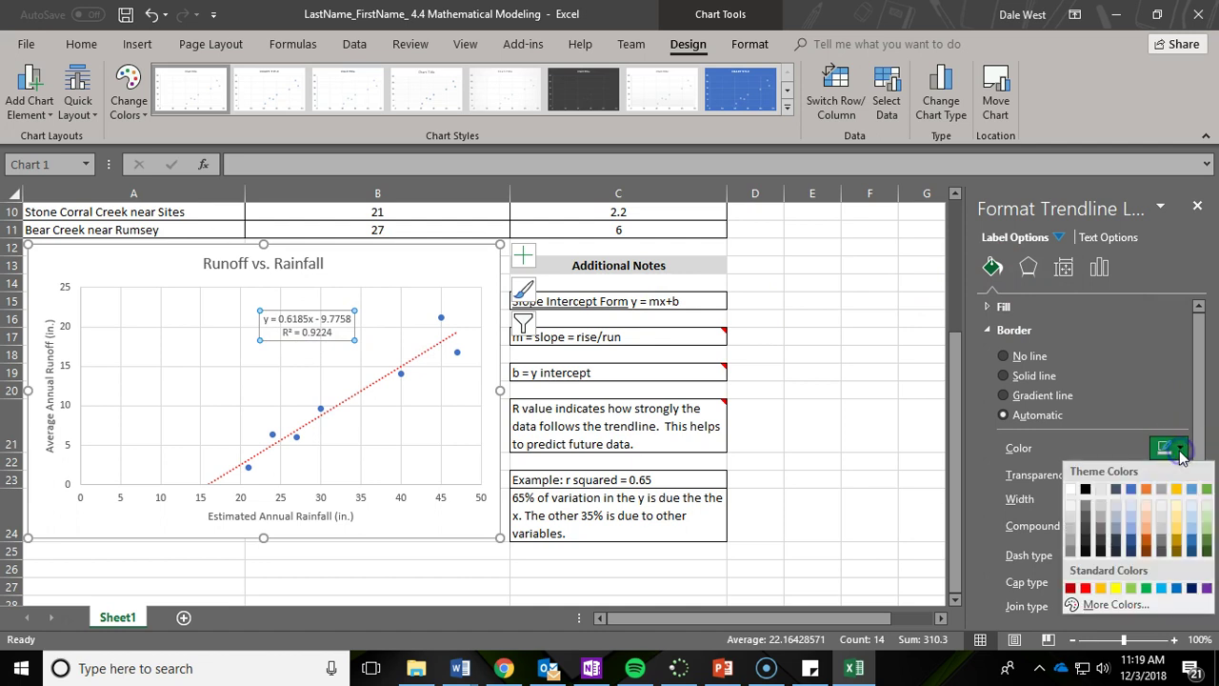
{"action": "left_click", "coordinate": [1086, 587]}
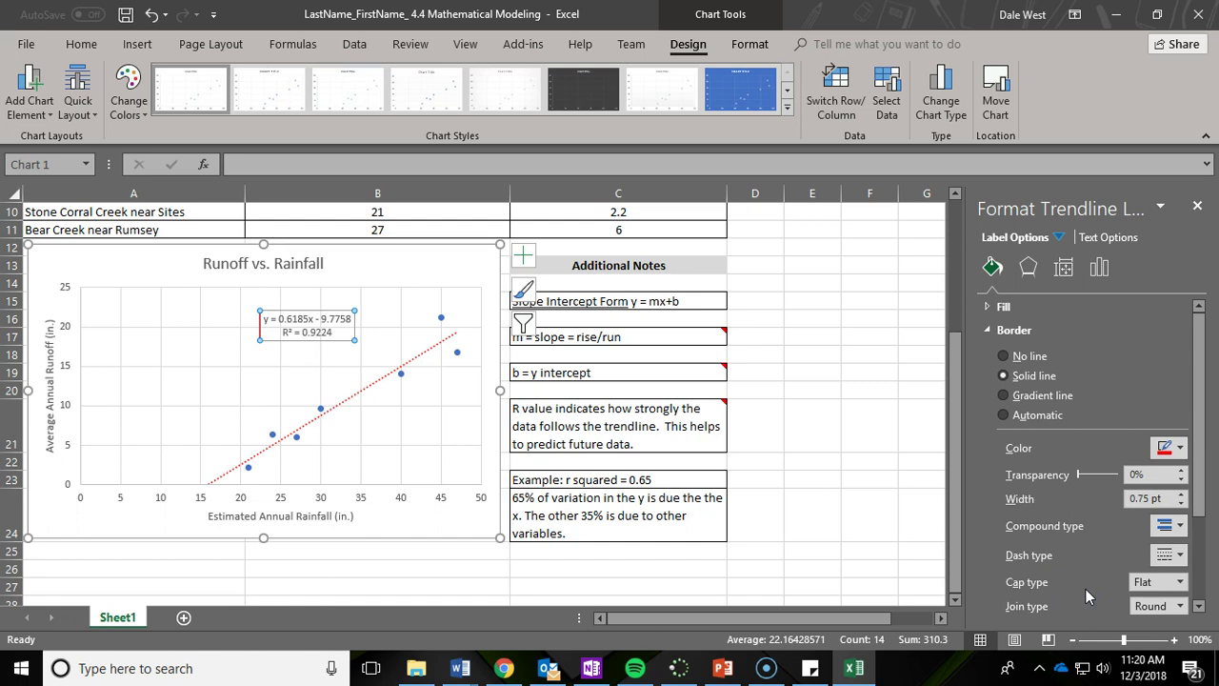
{"action": "left_click", "coordinate": [291, 364]}
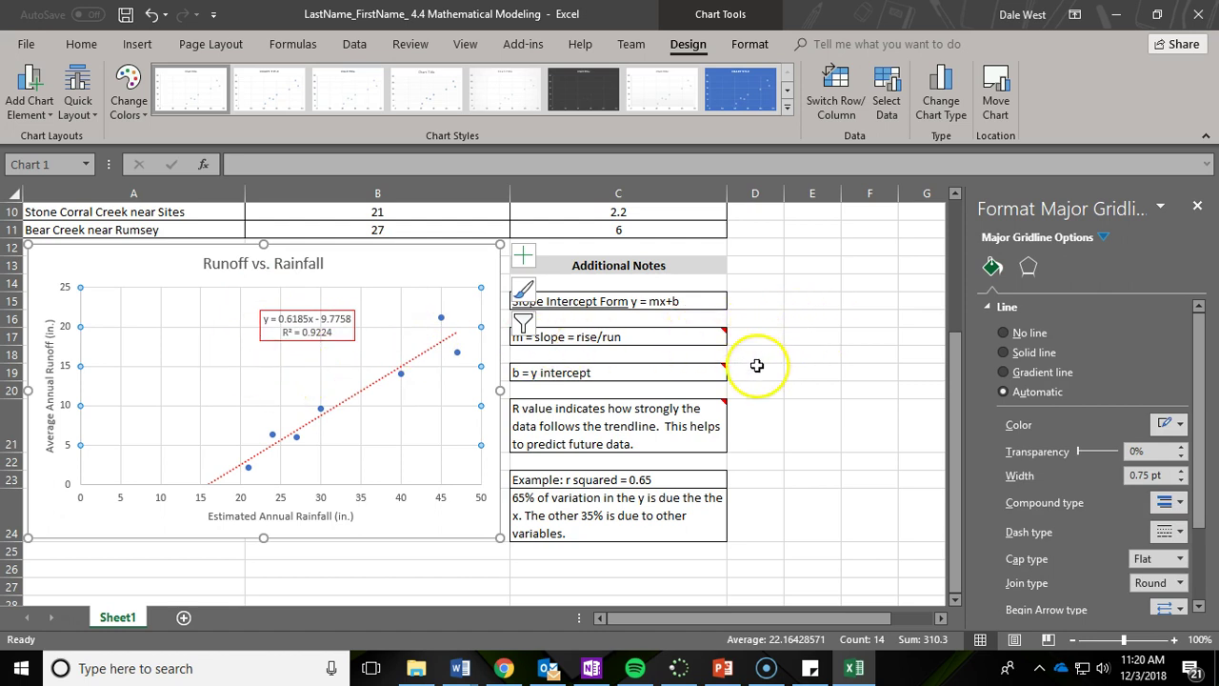
- Return to cell E15, save the workbook from the Quick Access Toolbar, and close the Format Shape pane
{"action": "scroll", "coordinate": [826, 382], "scroll_direction": "up", "scroll_amount": 2}
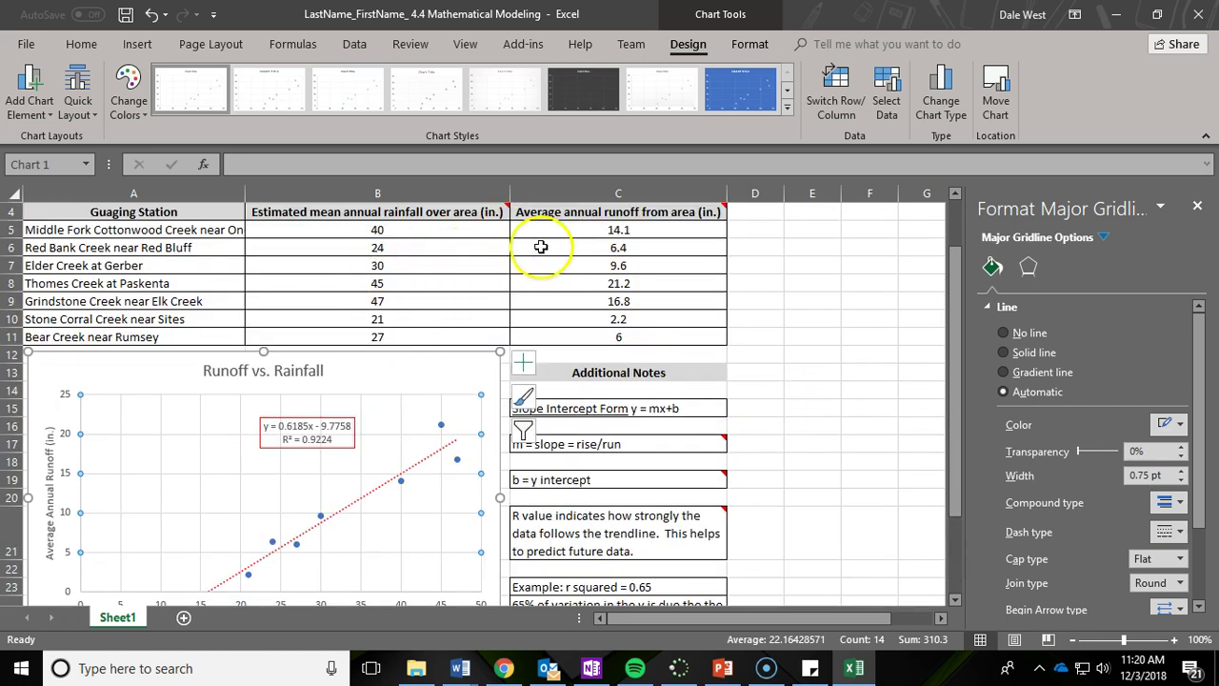
{"action": "scroll", "coordinate": [446, 452], "scroll_direction": "down", "scroll_amount": 1}
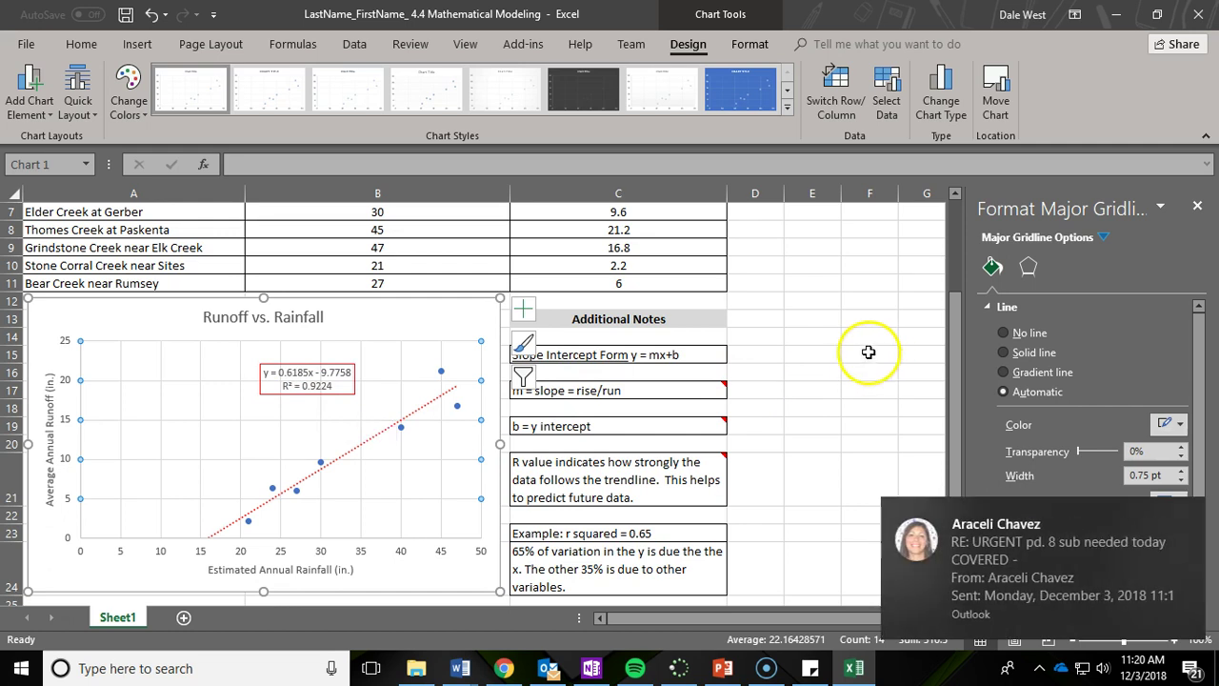
{"action": "left_click", "coordinate": [1188, 515]}
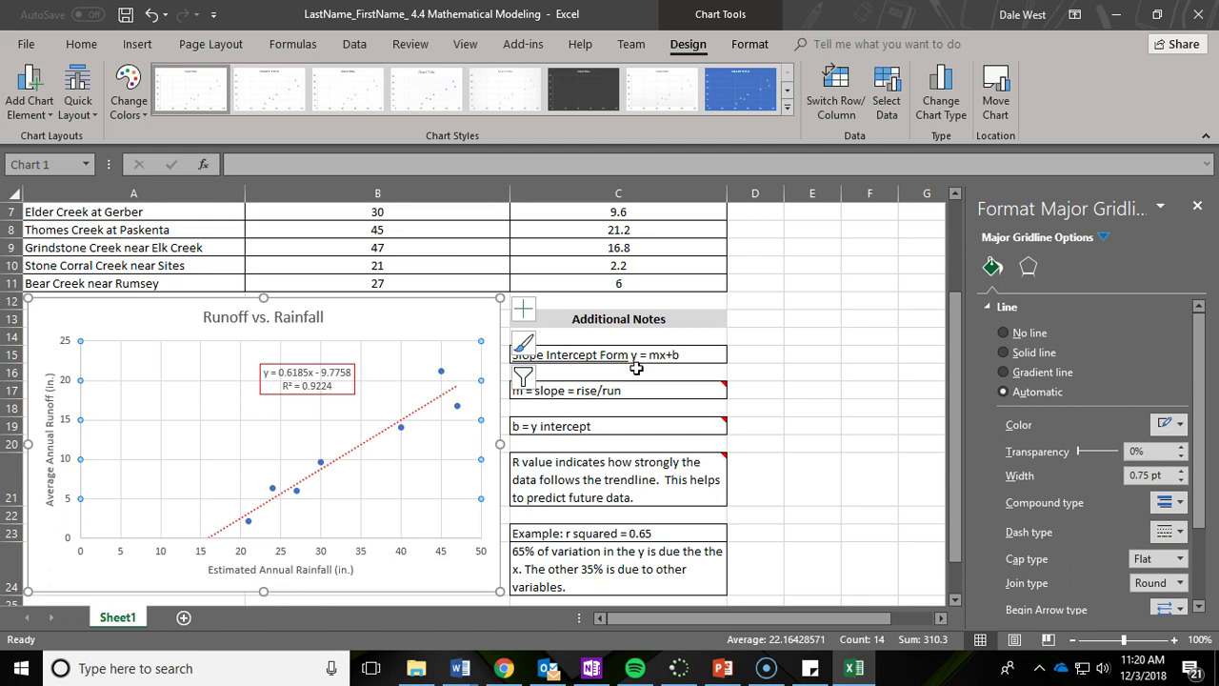
{"action": "left_click", "coordinate": [812, 353]}
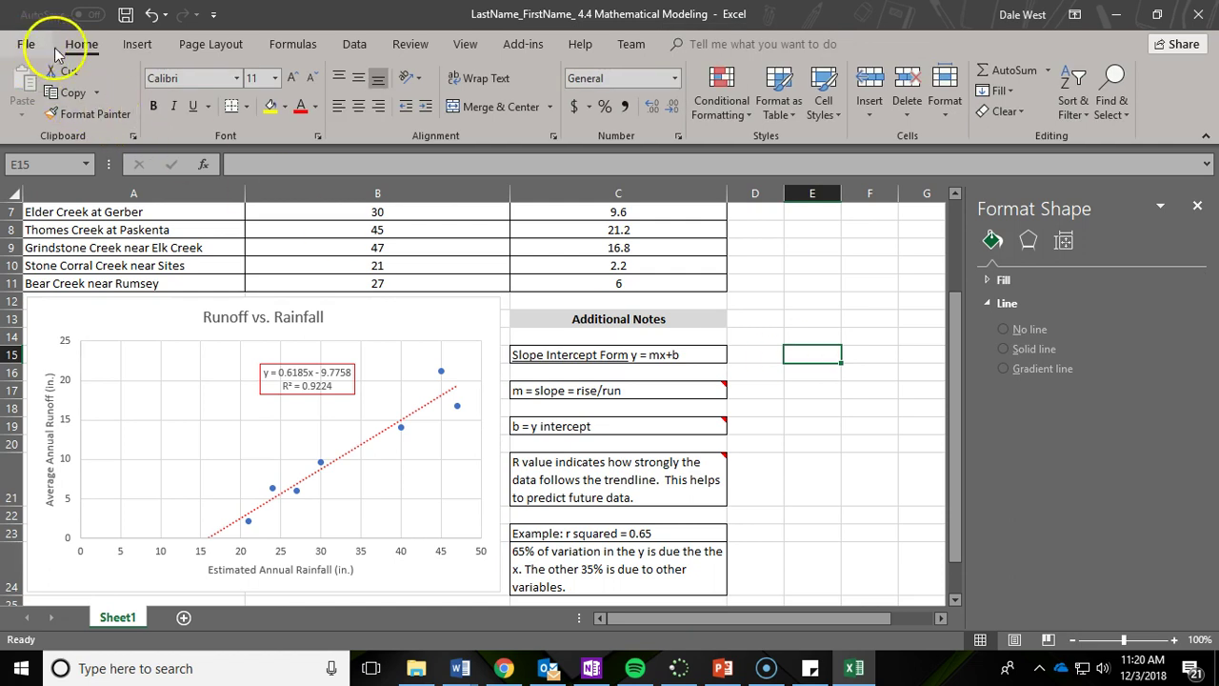
{"action": "left_click", "coordinate": [125, 15]}
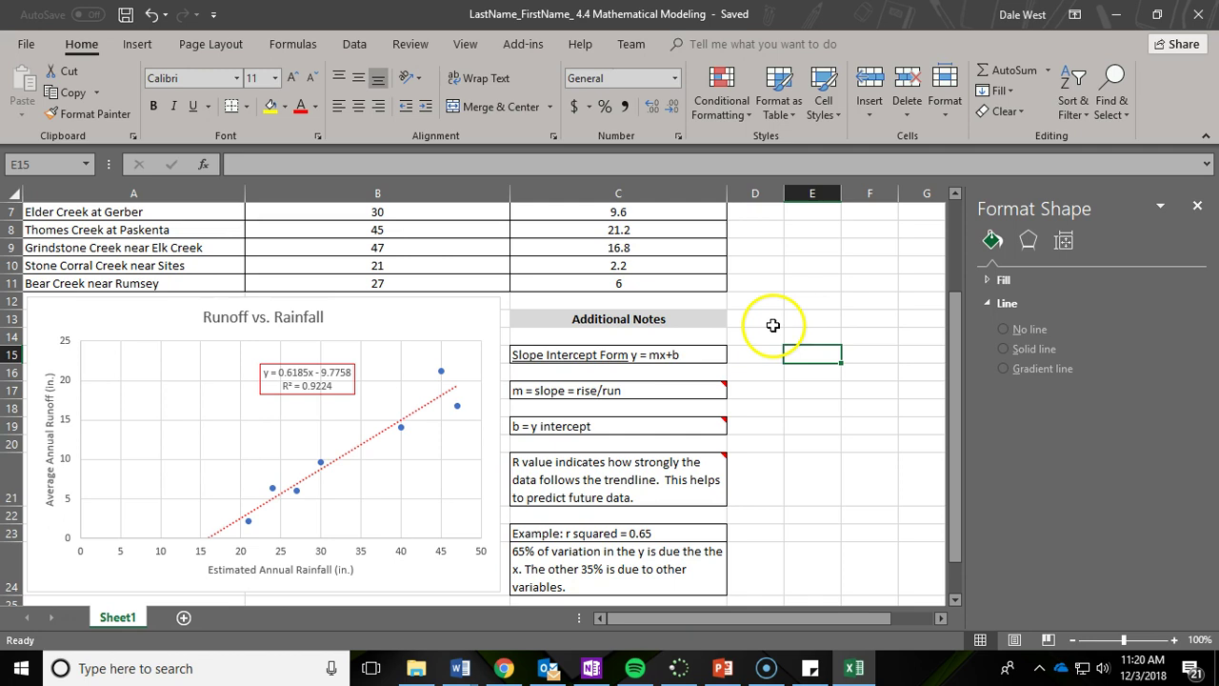
{"action": "left_click", "coordinate": [1197, 208]}
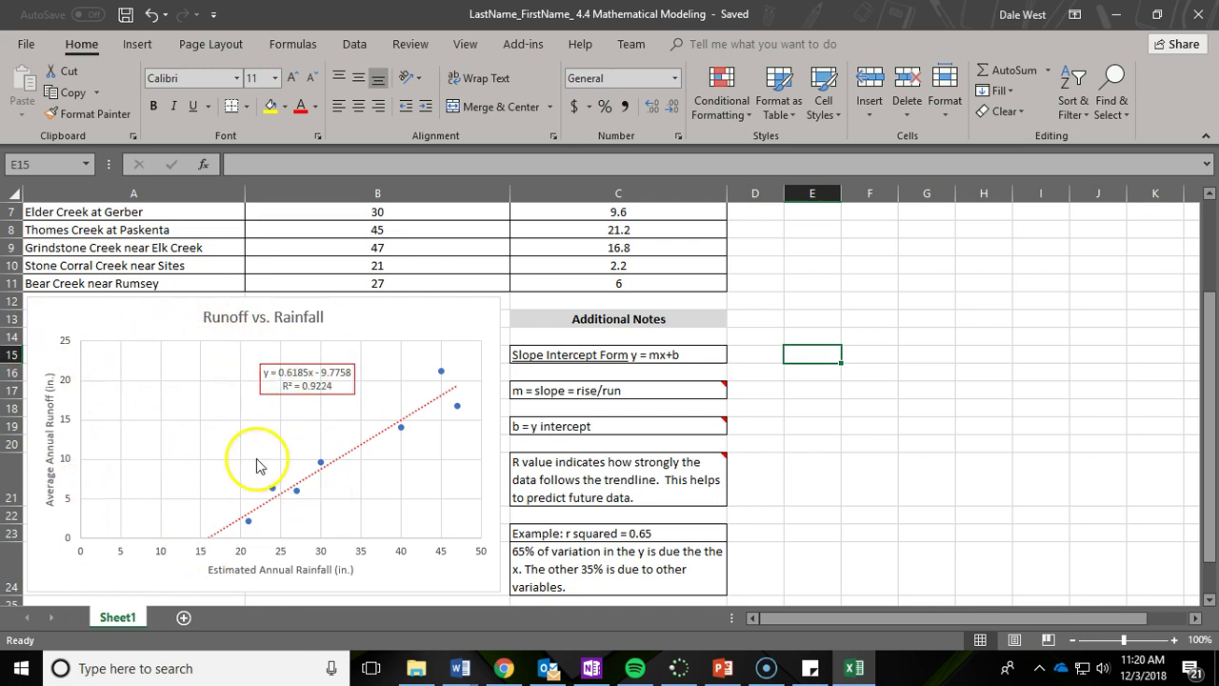
{"action": "left_click", "coordinate": [24, 44]}
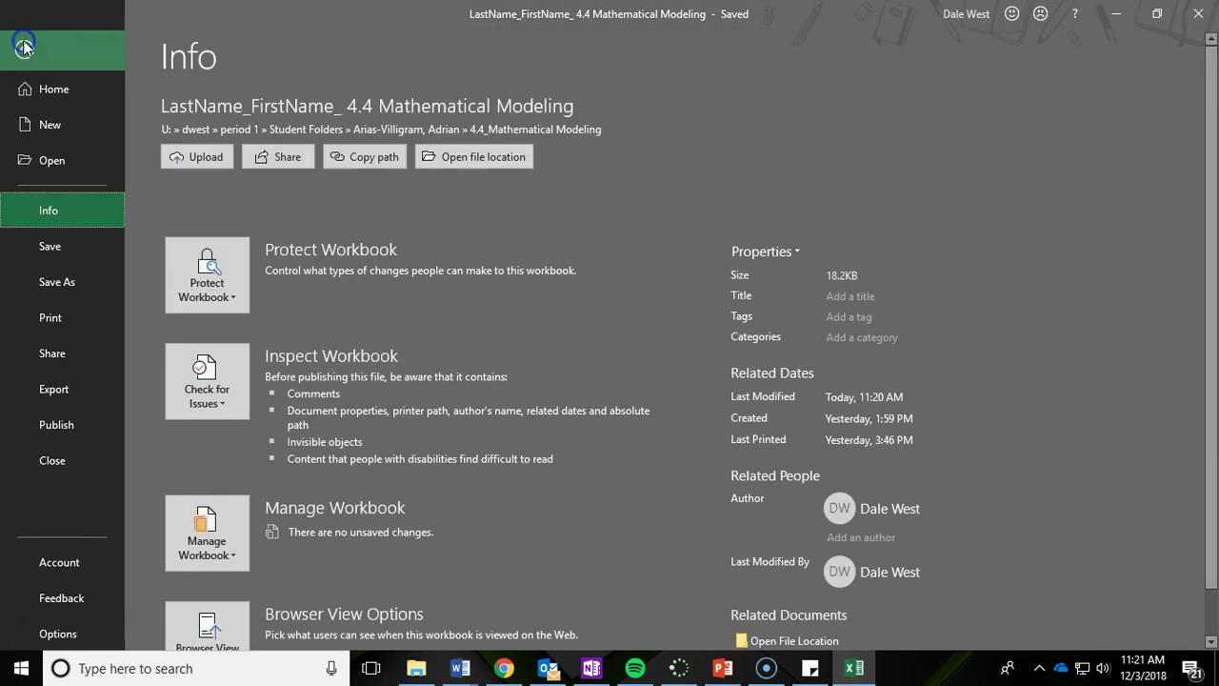
{"action": "left_click", "coordinate": [46, 317]}
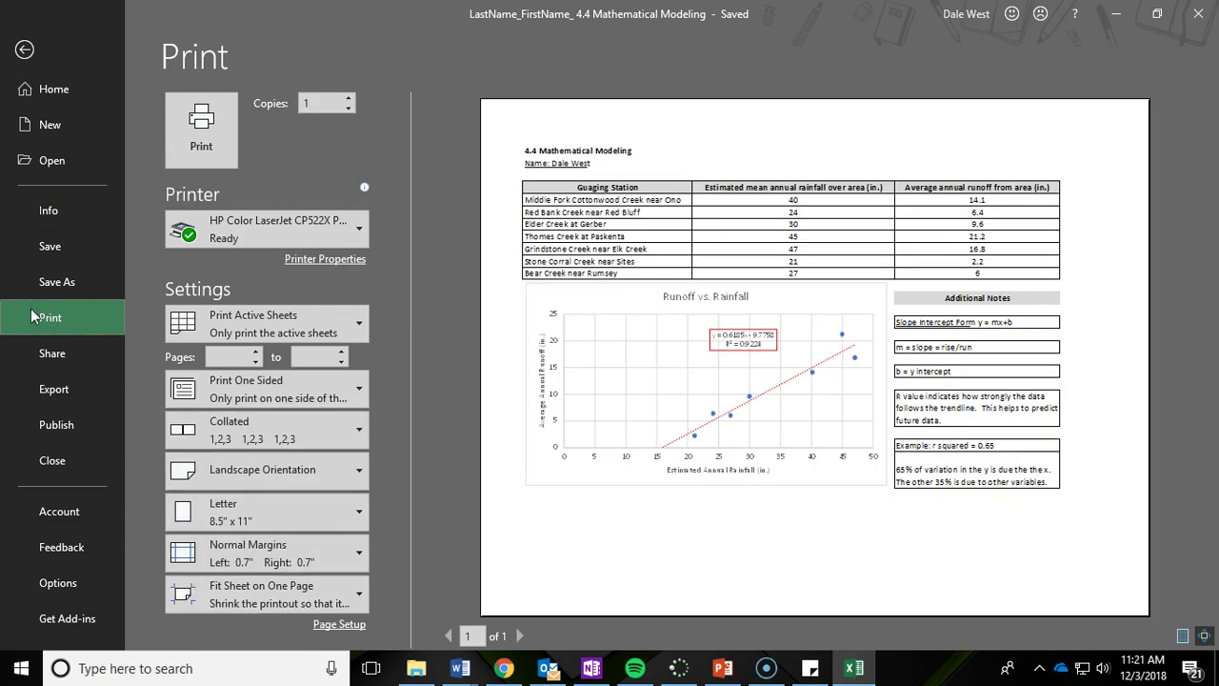